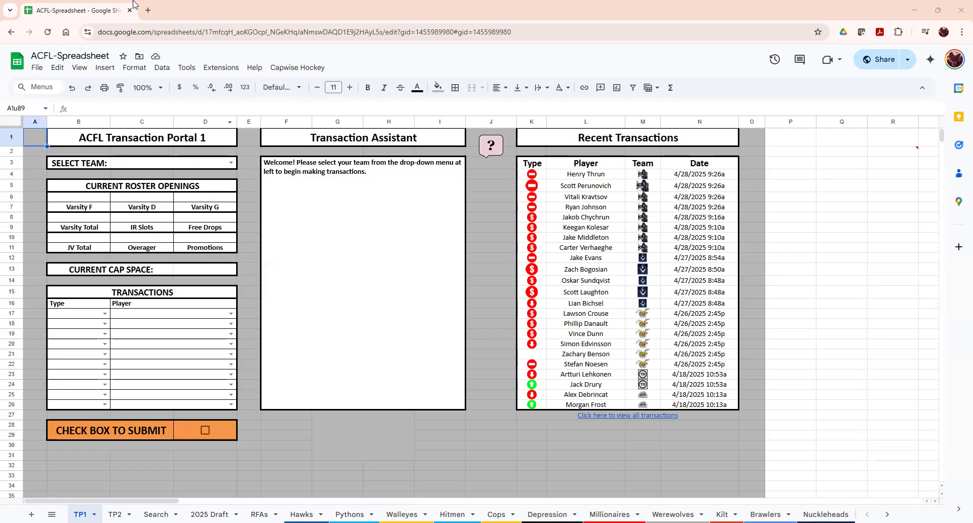
- Open a new blank browser tab beside the ACFL spreadsheet
left_click(149, 7)
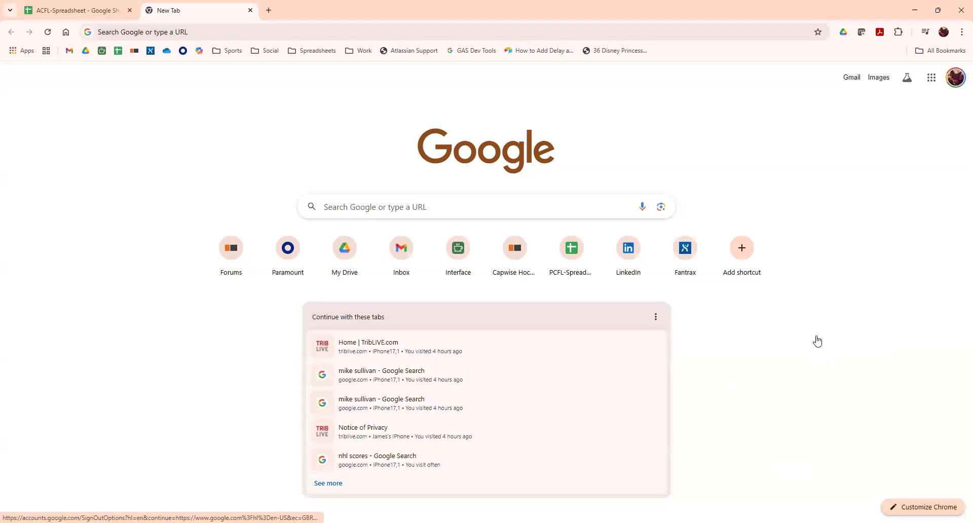
- In a new Incognito window, go to drive.google.com and scroll the Google Drive product page
left_click(962, 32)
left_click(628, 196)
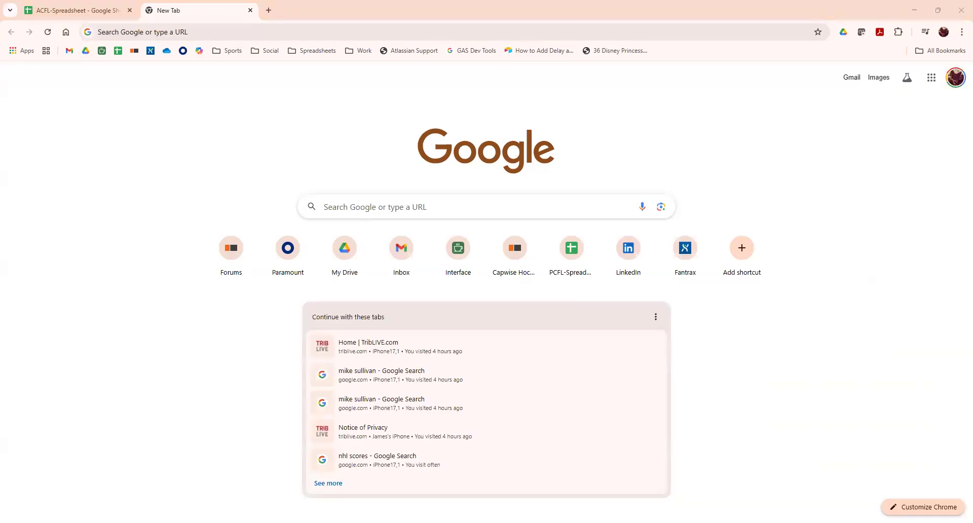
key("ctrl+shift+n")
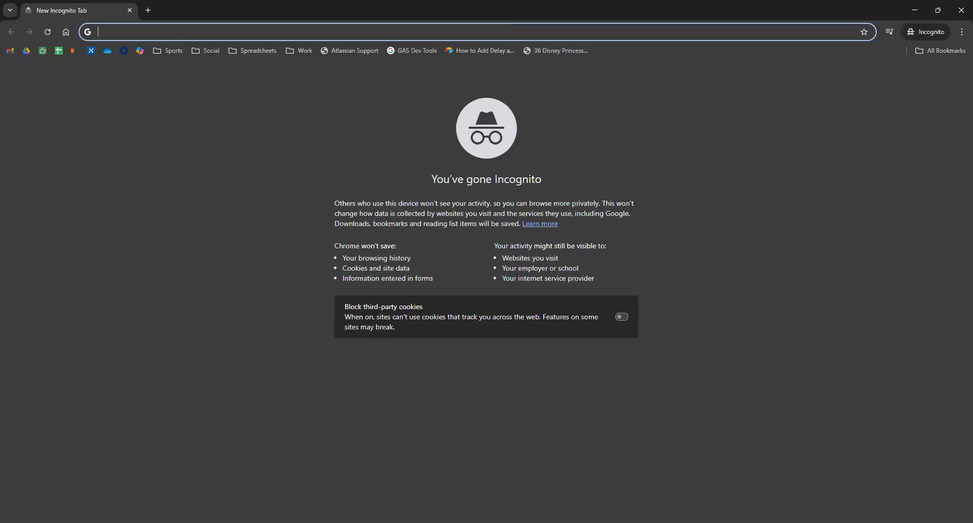
type("drive.google.com")
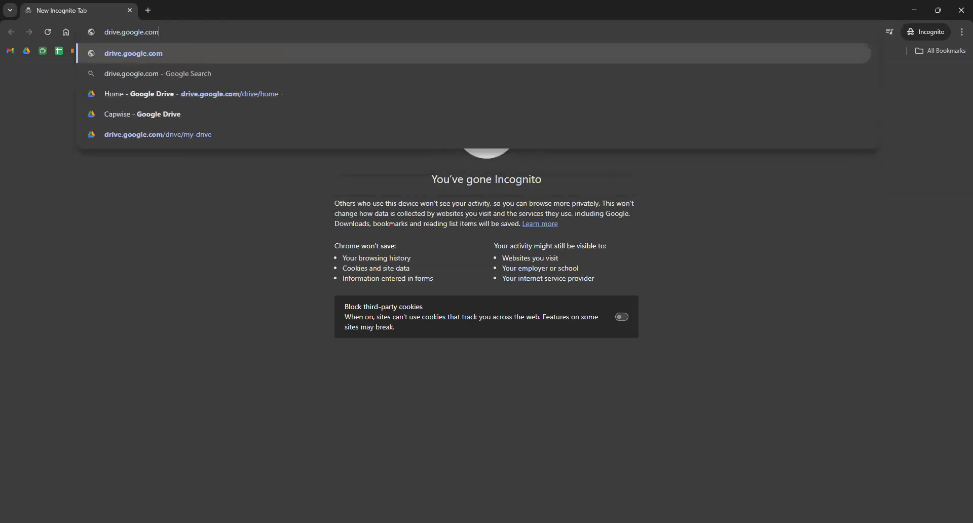
key("Return")
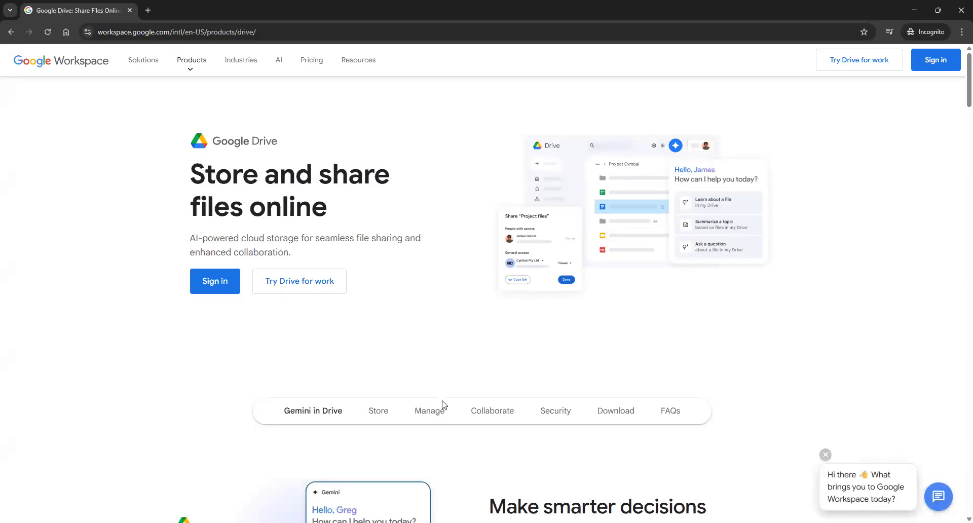
scroll(375, 350, "down", 3)
scroll(361, 231, "down", 8)
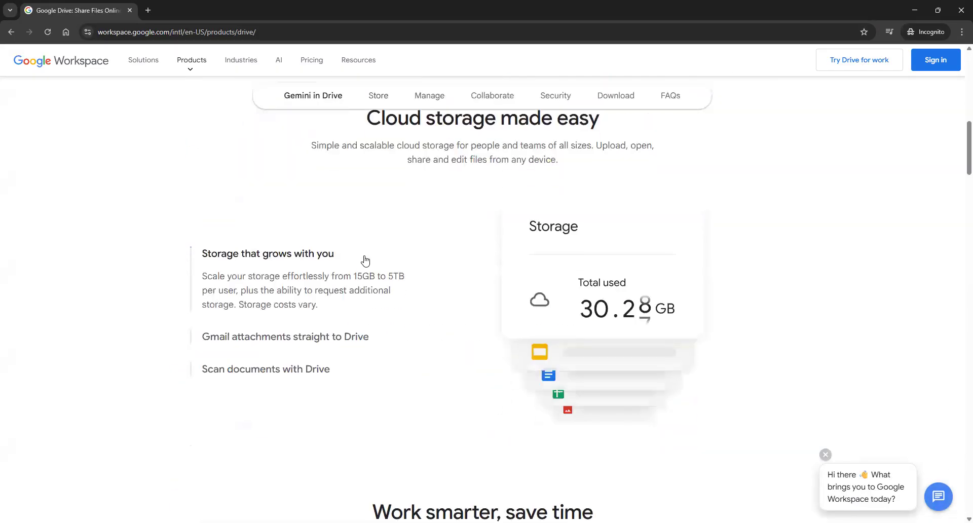
scroll(374, 272, "up", 11)
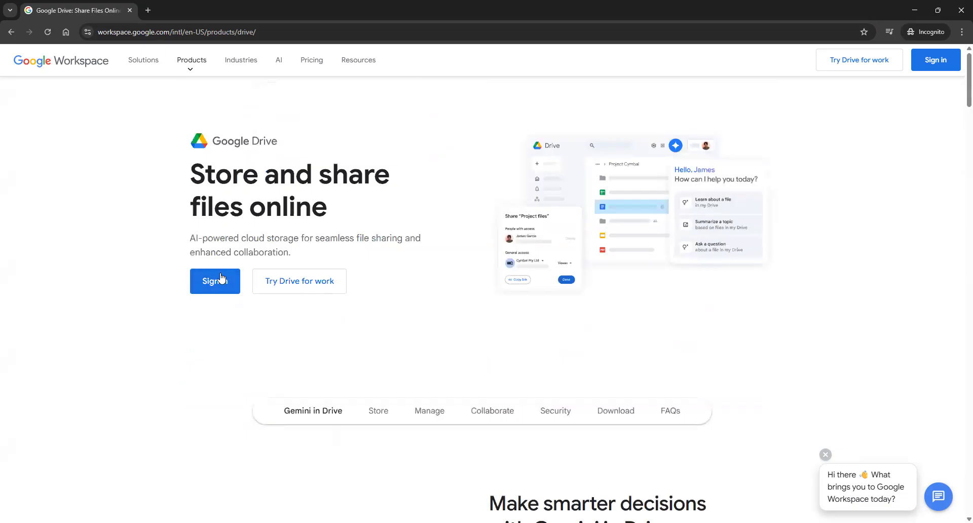
- Start creating a personal-use Google account and enter placeholder first and last names
left_click(219, 290)
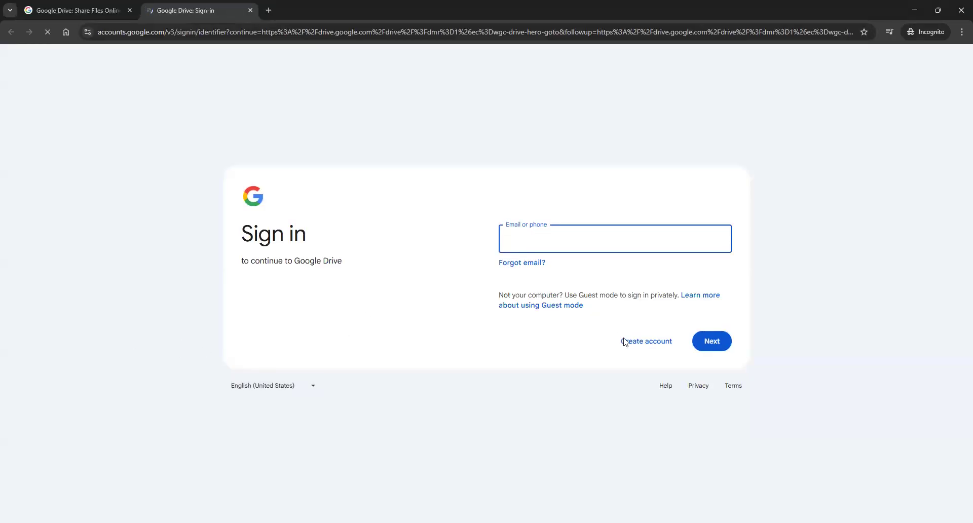
left_click(637, 347)
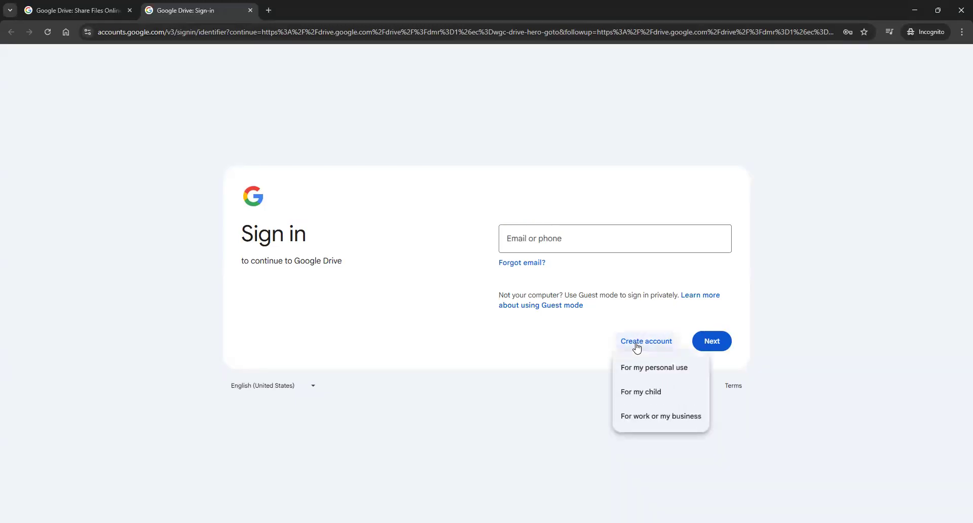
left_click(636, 374)
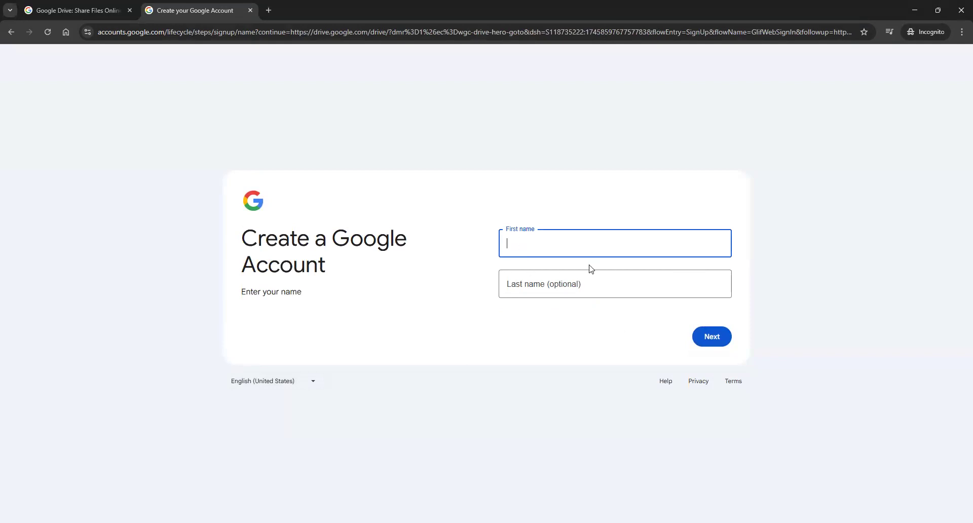
type("Test")
key("Tab")
type("Tes")
key("BackSpace")
type("st")
key("Return")
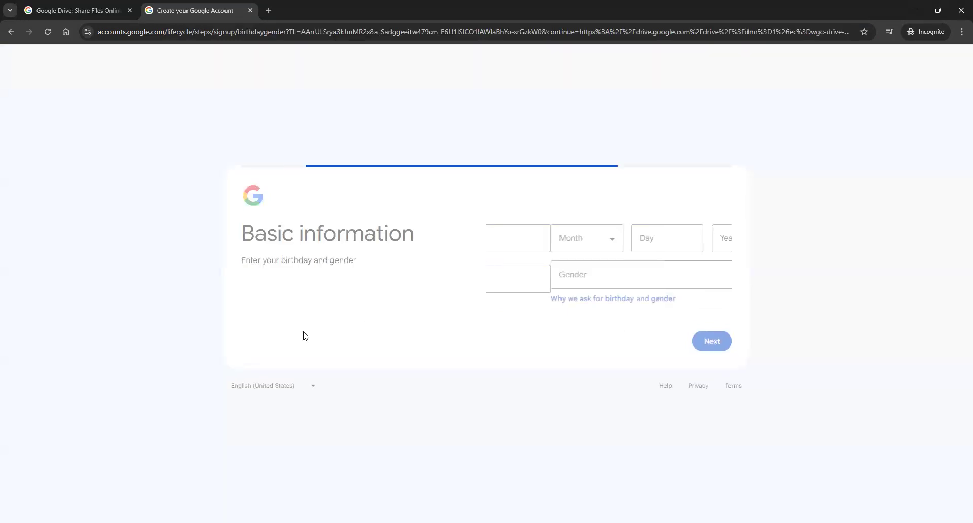
- Enter the birthday as January 1, 1987 and continue
left_click(554, 237)
left_click(523, 259)
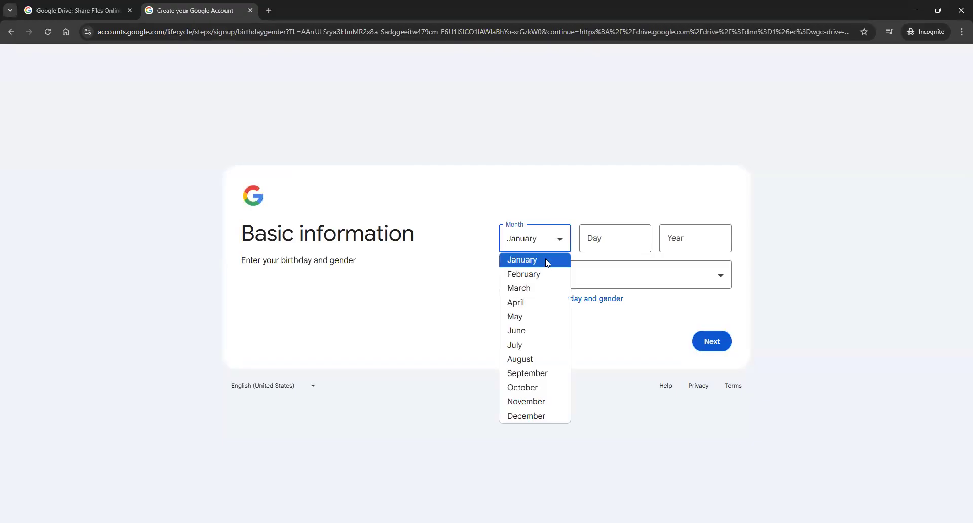
key("Tab")
type("1")
left_click(694, 236)
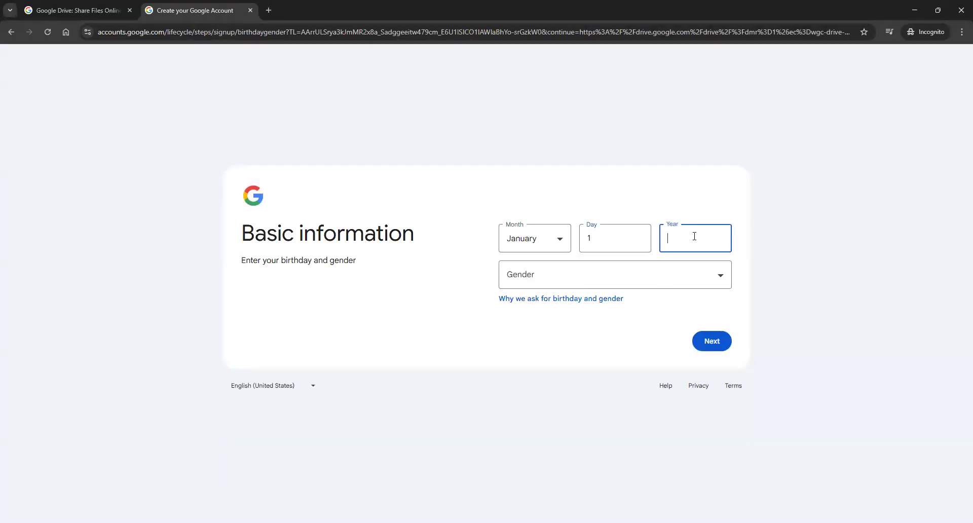
type("1987")
left_click(699, 351)
- Choose Male as the gender, continue, then opt to use an existing email instead
left_click(533, 274)
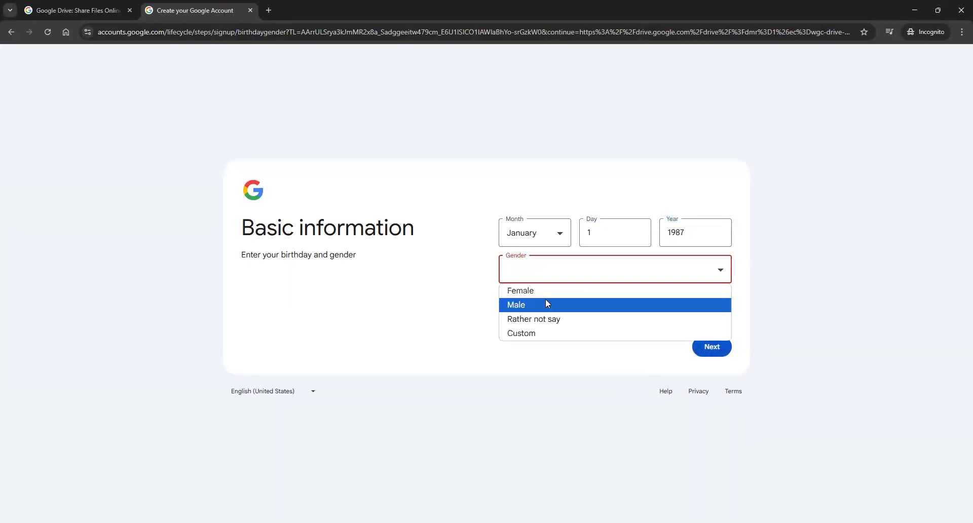
left_click(545, 299)
left_click(723, 348)
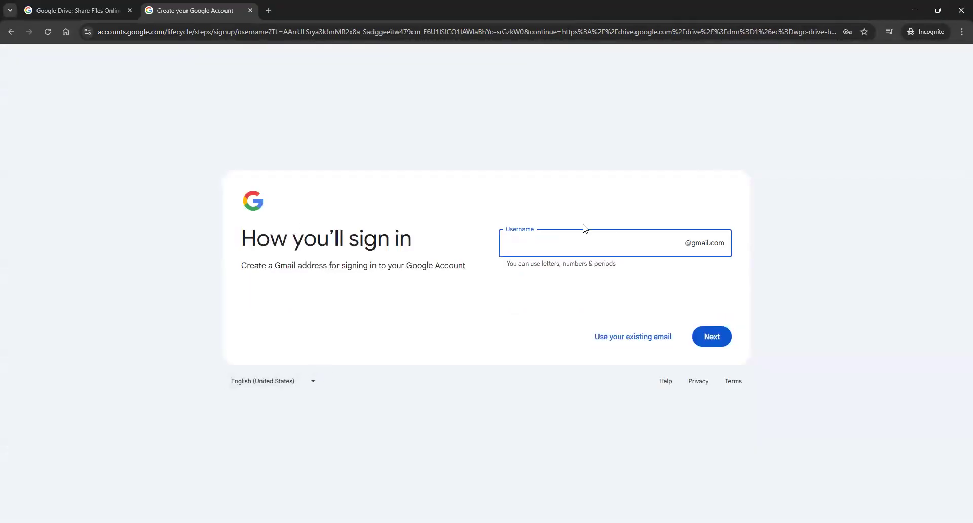
left_click(631, 343)
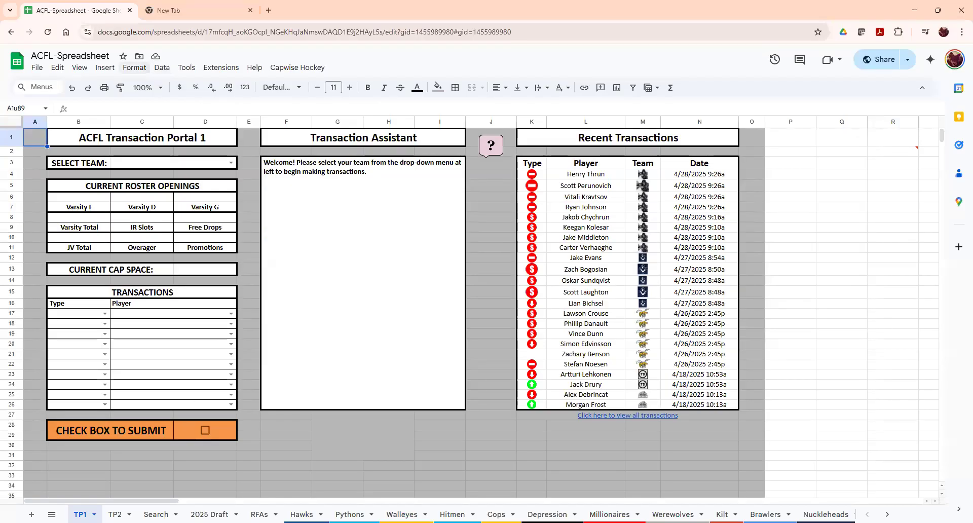
- On the Search sheet, inspect the team, JV-eligibility and season salary formulas
left_click(156, 514)
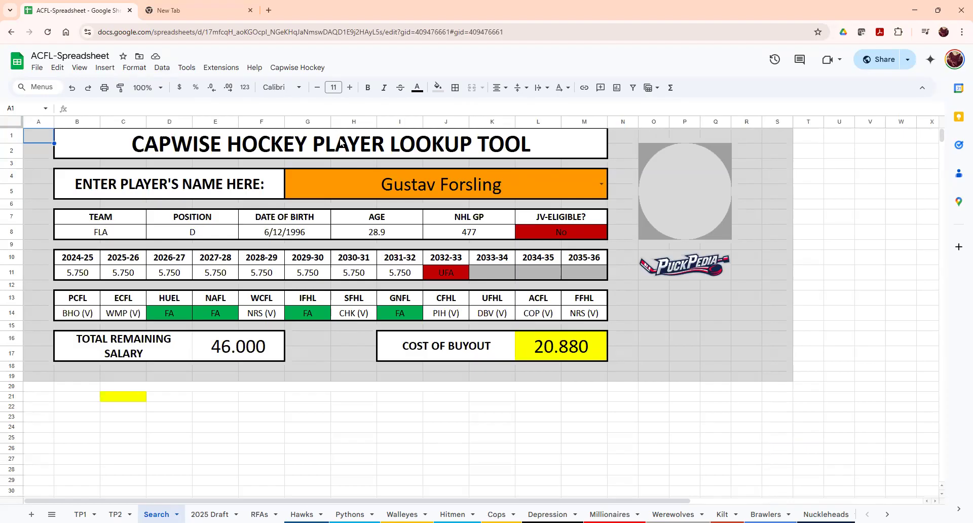
left_click(116, 231)
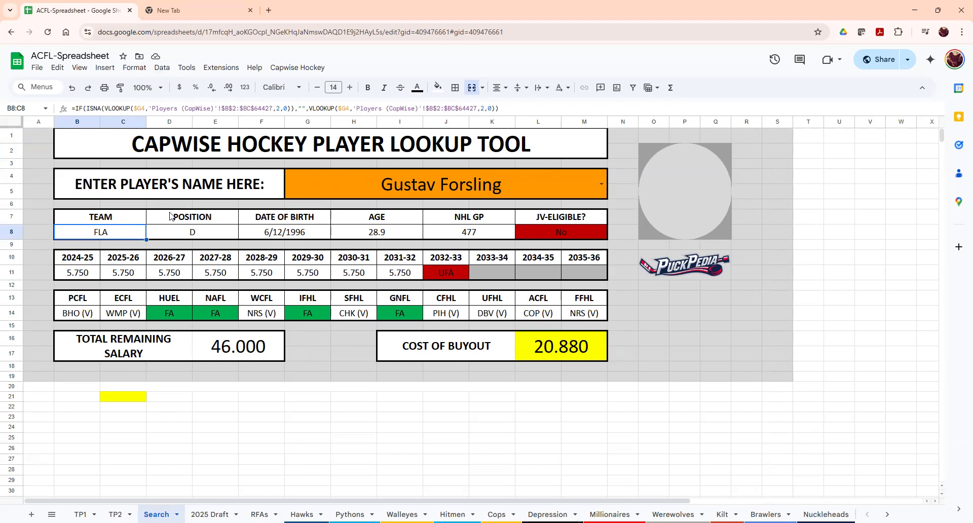
left_click(549, 222)
left_click_drag(550, 238, 548, 237)
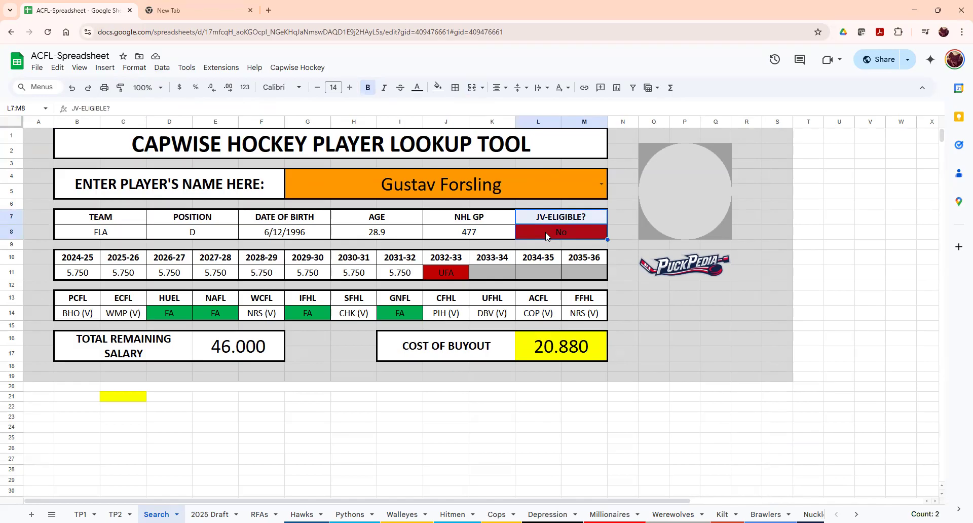
left_click_drag(89, 276, 522, 271)
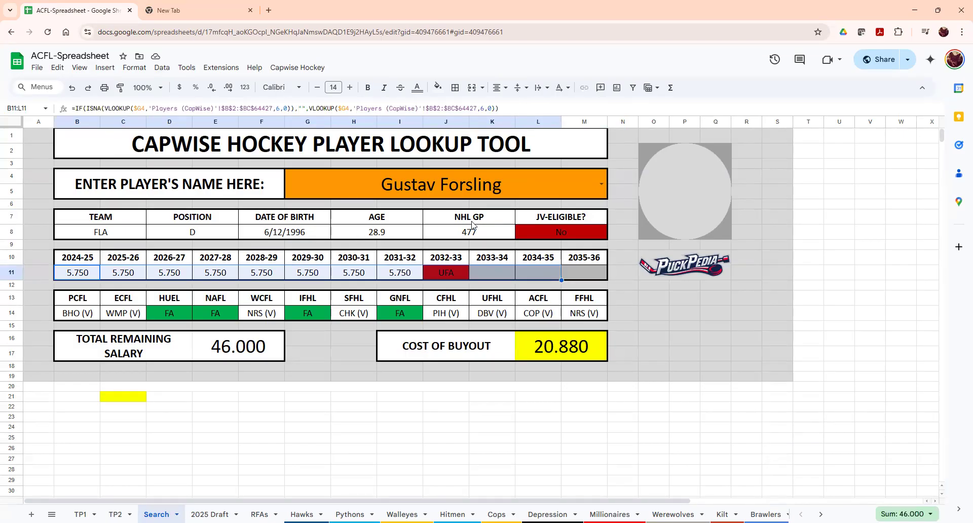
left_click(451, 271)
left_click(483, 275)
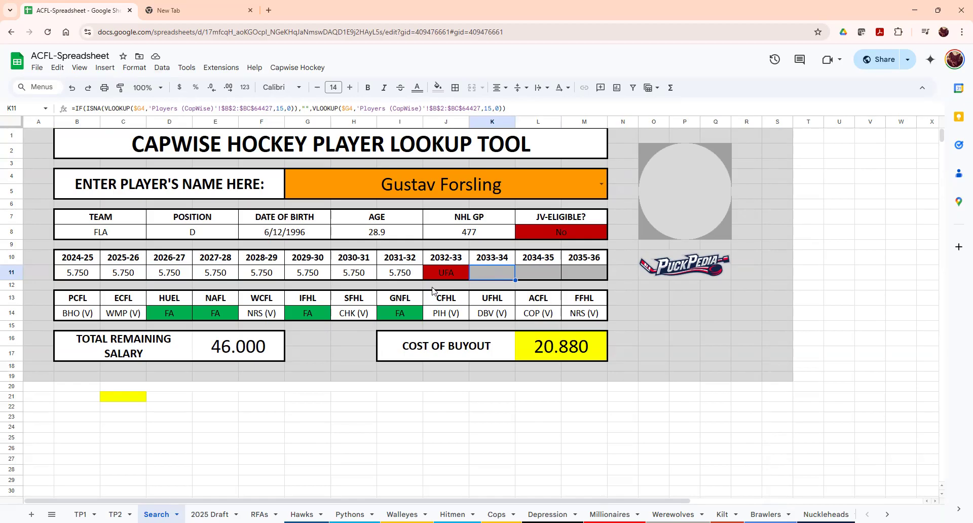
- Inspect the PCFL and ECFL ownership formulas, total remaining salary and 20.880 buyout cost
left_click_drag(64, 299, 581, 312)
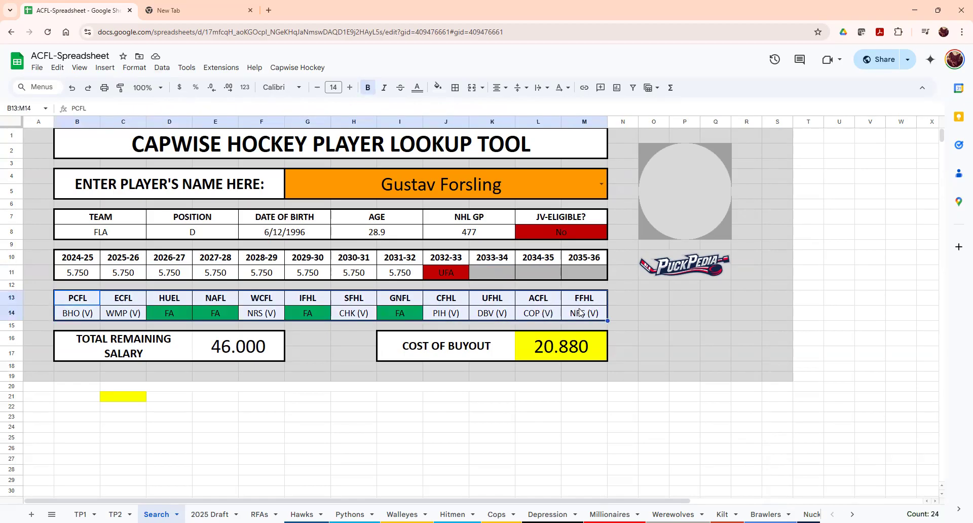
left_click(87, 318)
left_click(118, 318)
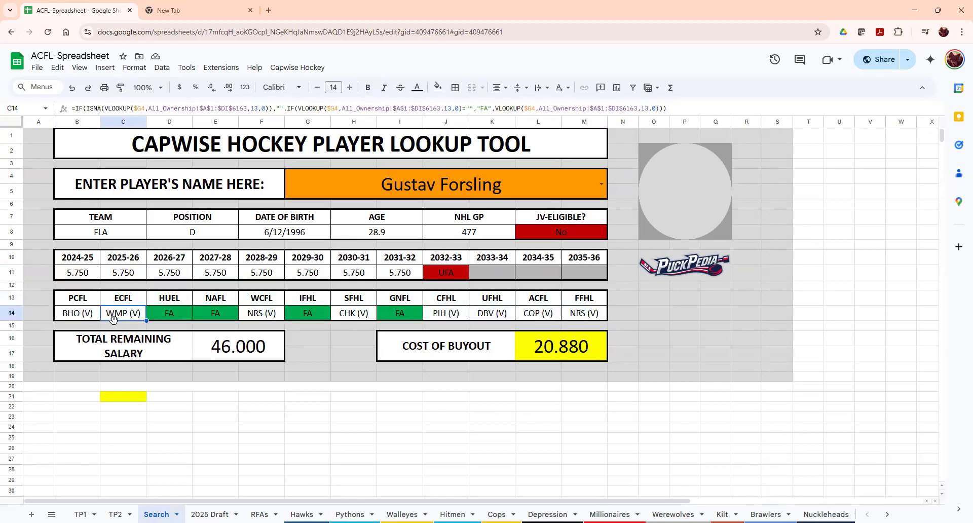
left_click(74, 313)
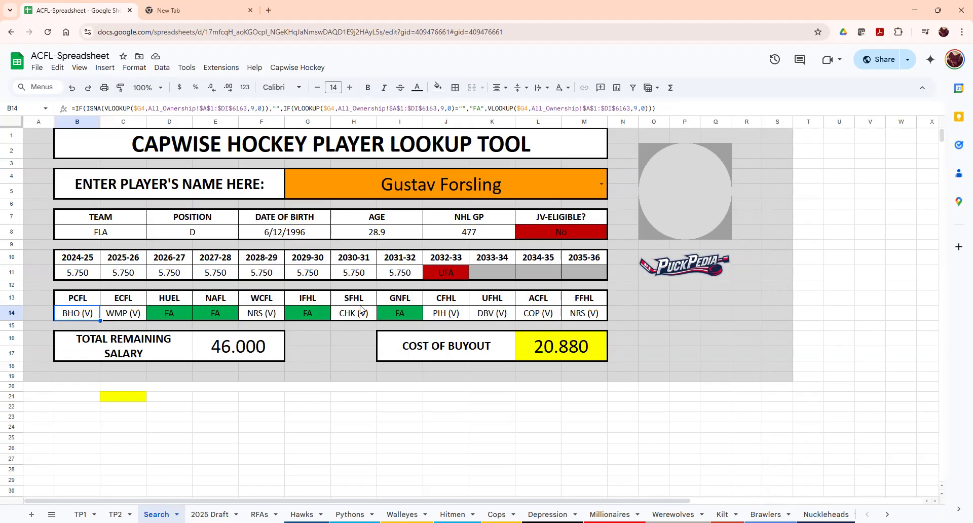
left_click(213, 355)
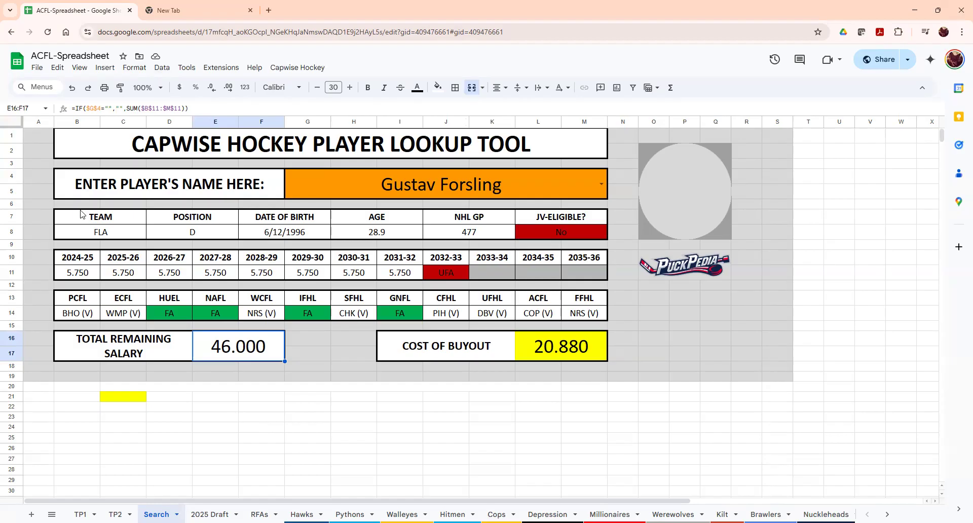
left_click(580, 345)
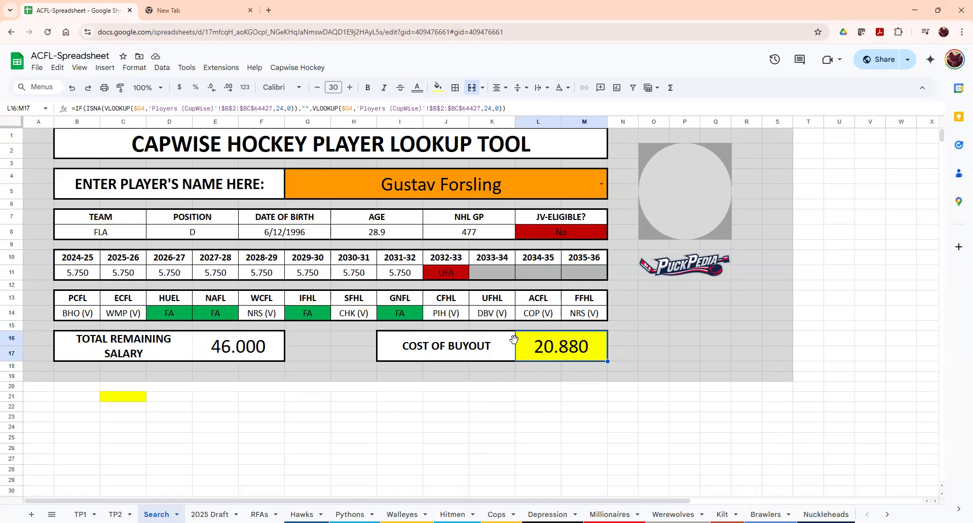
- Replace the looked-up player with a PIT centre by typing a name and accepting the suggestion
left_click(447, 198)
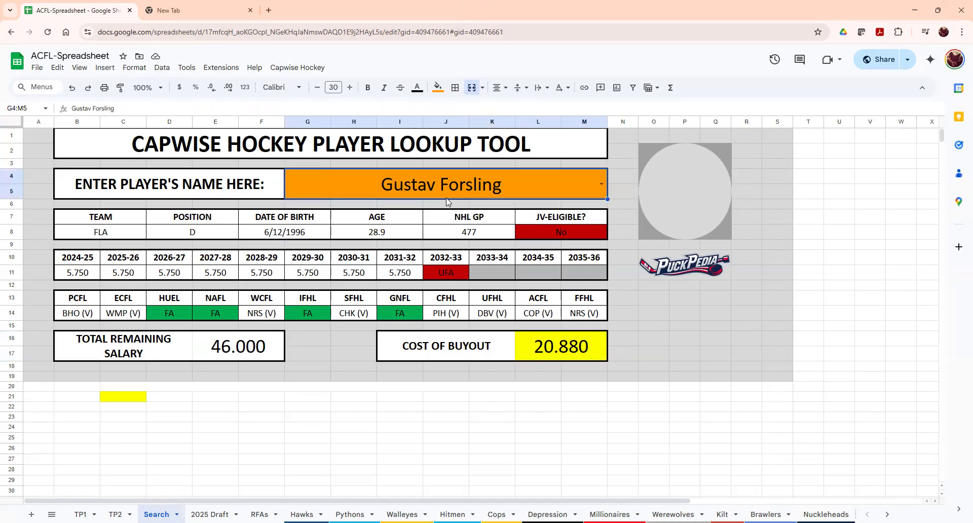
left_click(602, 183)
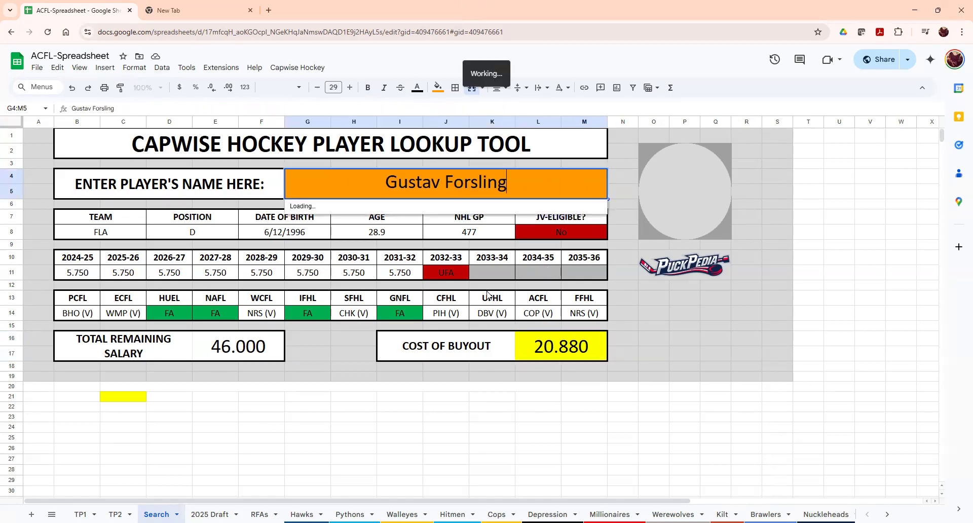
scroll(392, 283, "down", 15)
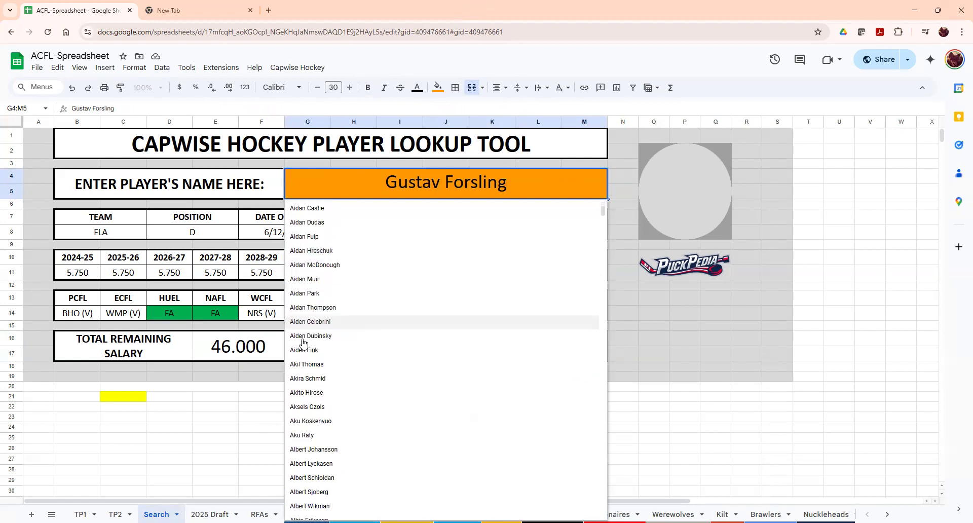
scroll(115, 304, "up", 10)
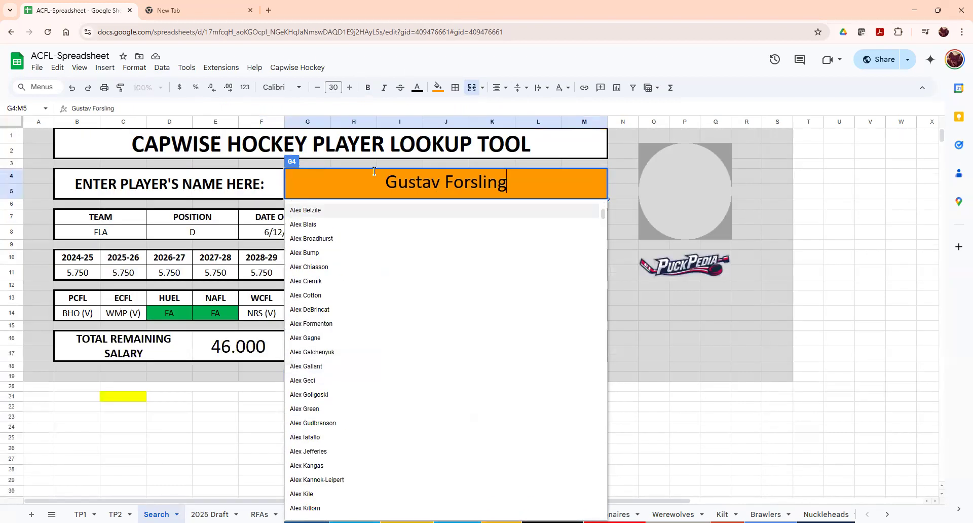
left_click_drag(508, 183, 352, 189)
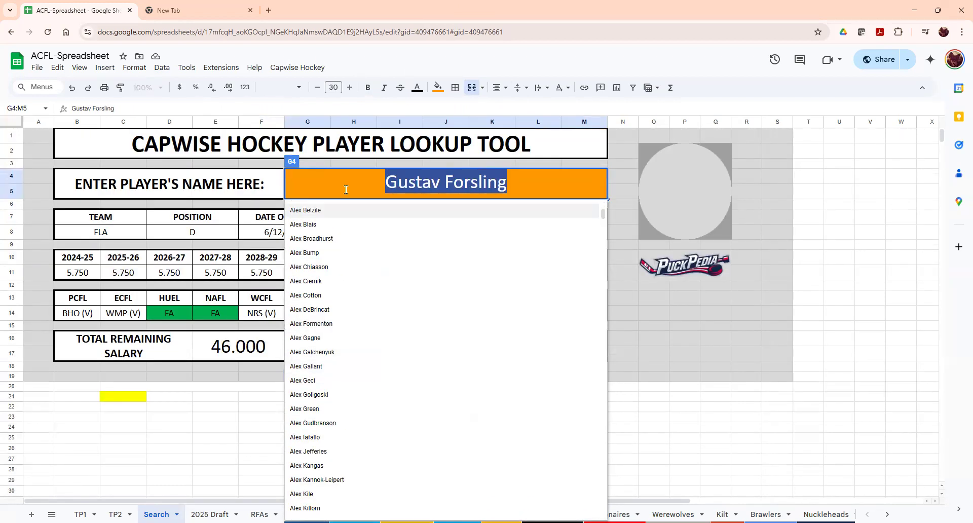
type("sidney")
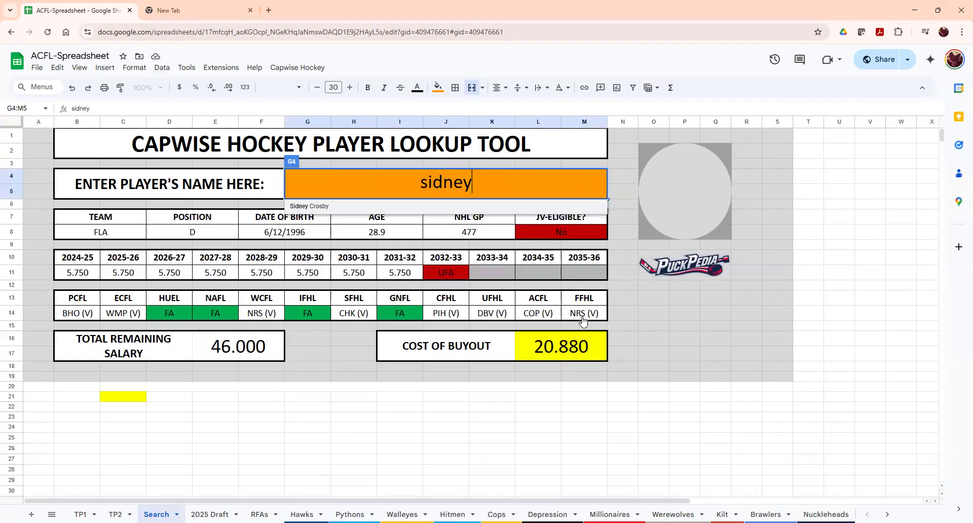
key("Return")
left_click(695, 376)
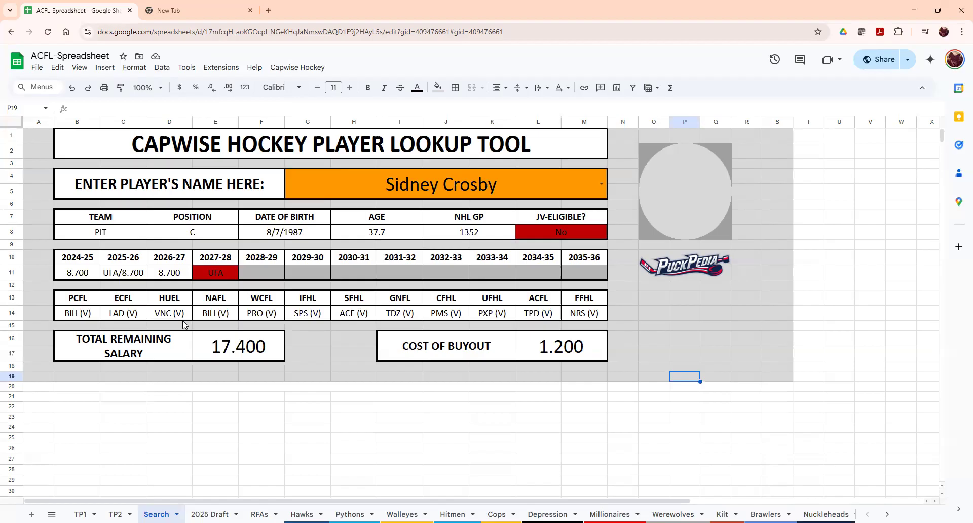
- View the IMAGE formula behind the player photo cell
left_click(692, 190)
left_click(738, 216)
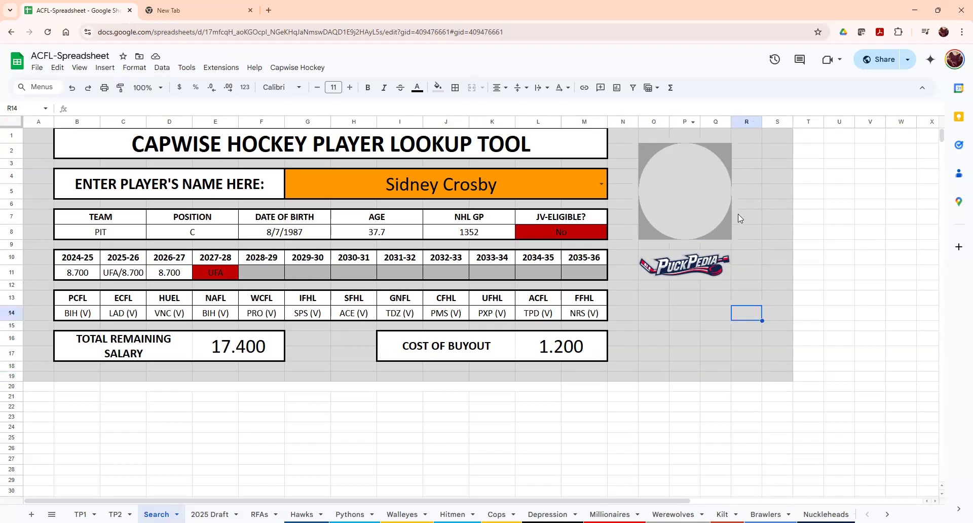
left_click(659, 152)
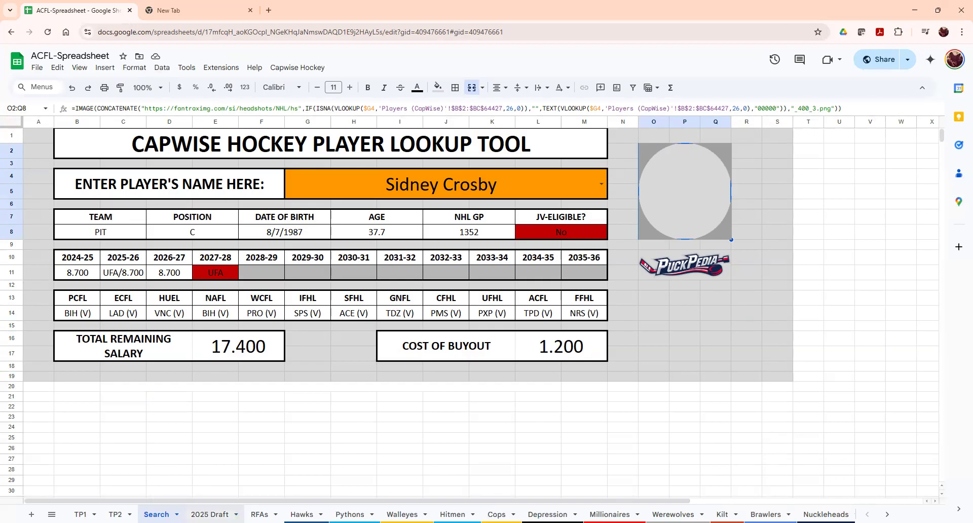
- Open the Capwise Lookup Tool spreadsheet from the bookmarked folder in a new tab
left_click(196, 5)
left_click(250, 10)
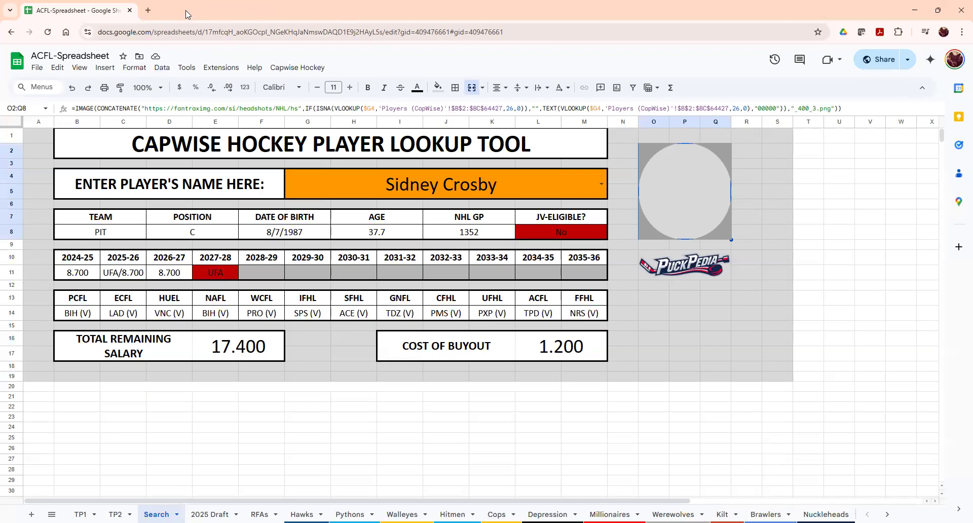
left_click(150, 10)
left_click(314, 51)
left_click(335, 72)
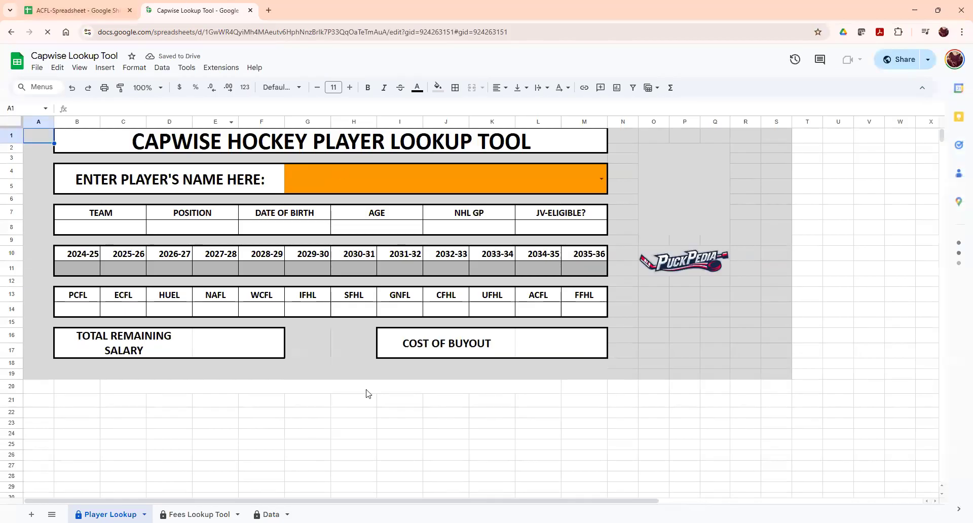
- Hide the Data sheet and pick a GM from the Fees Lookup Tool's name dropdown
right_click(270, 515)
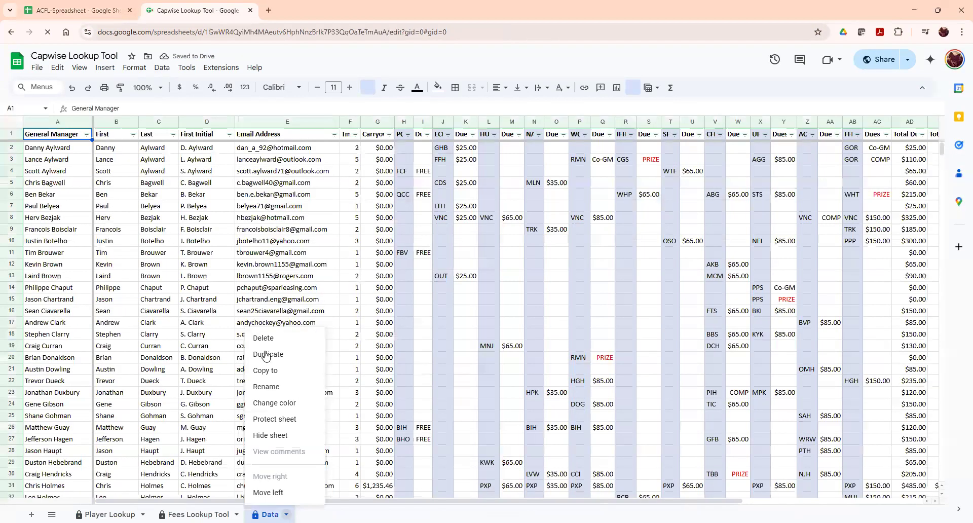
left_click(277, 436)
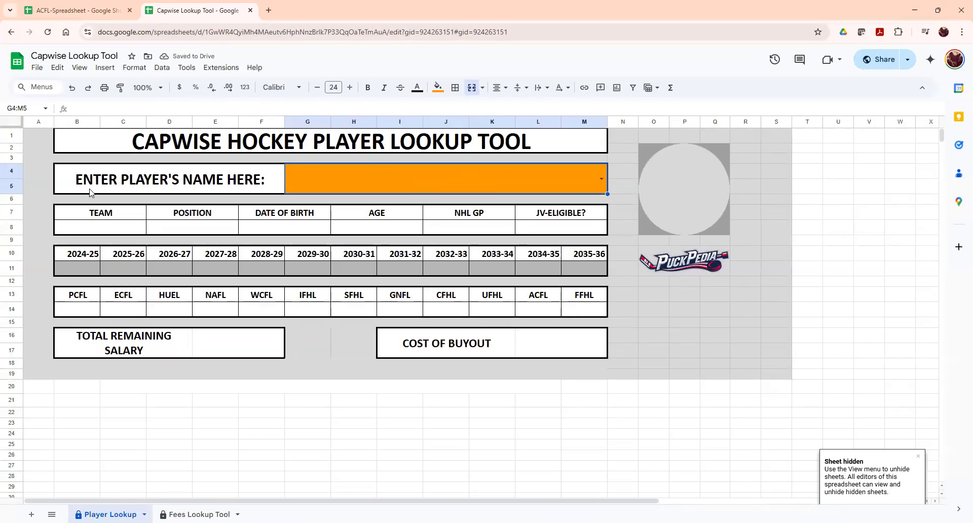
left_click(199, 514)
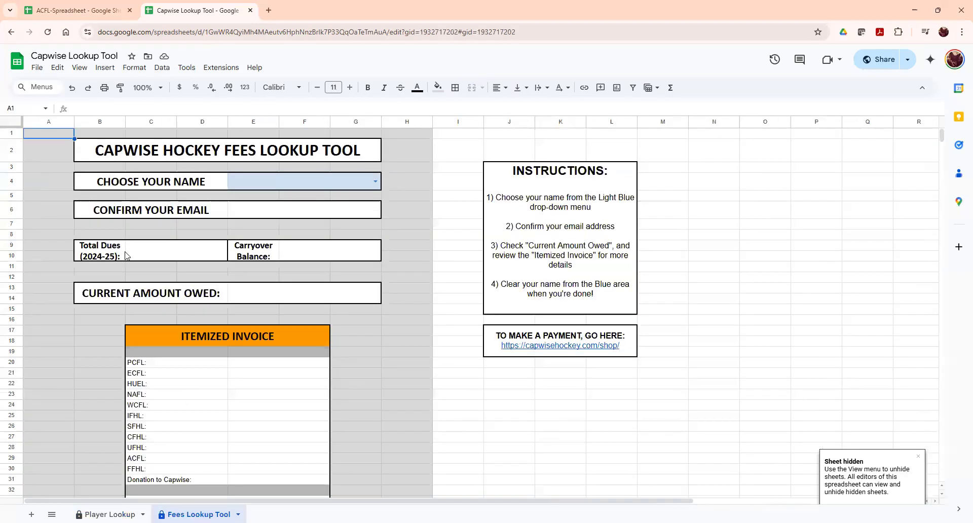
left_click(374, 180)
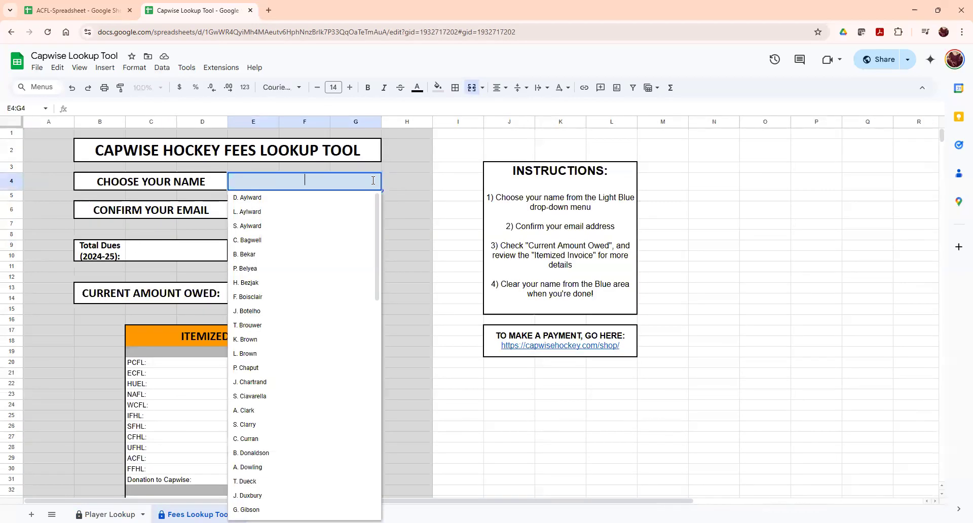
scroll(260, 354, "down", 6)
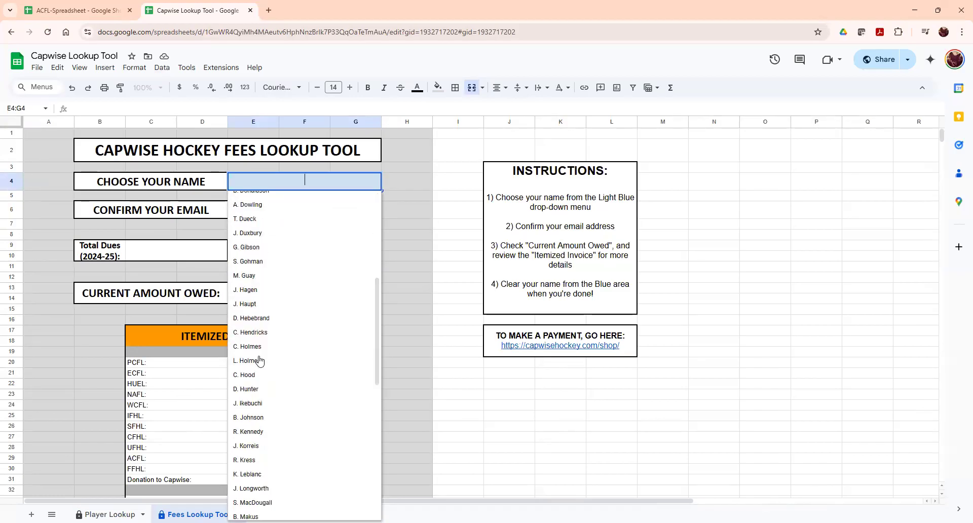
left_click(281, 353)
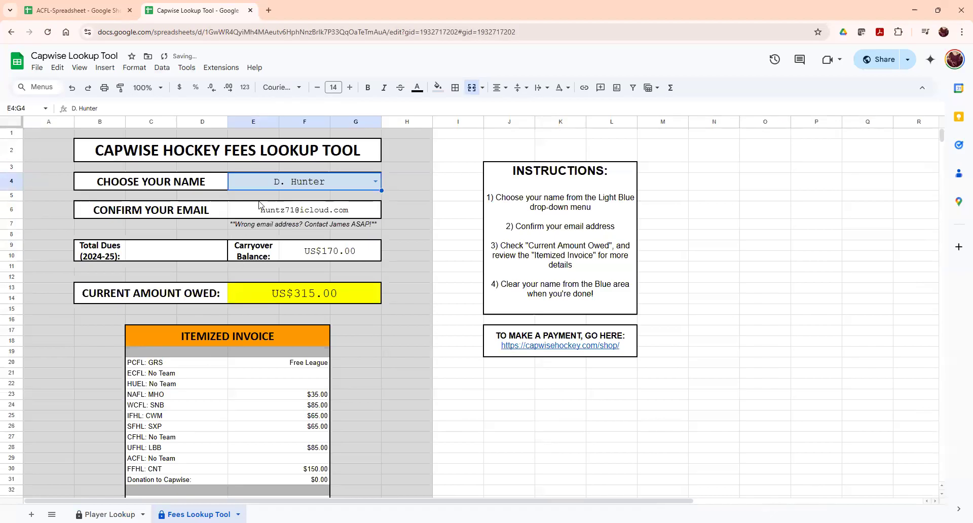
- Inspect the email, carryover balance and US$315.00 amount-owed formulas, then return to ACFL
left_click(309, 212)
left_click(316, 250)
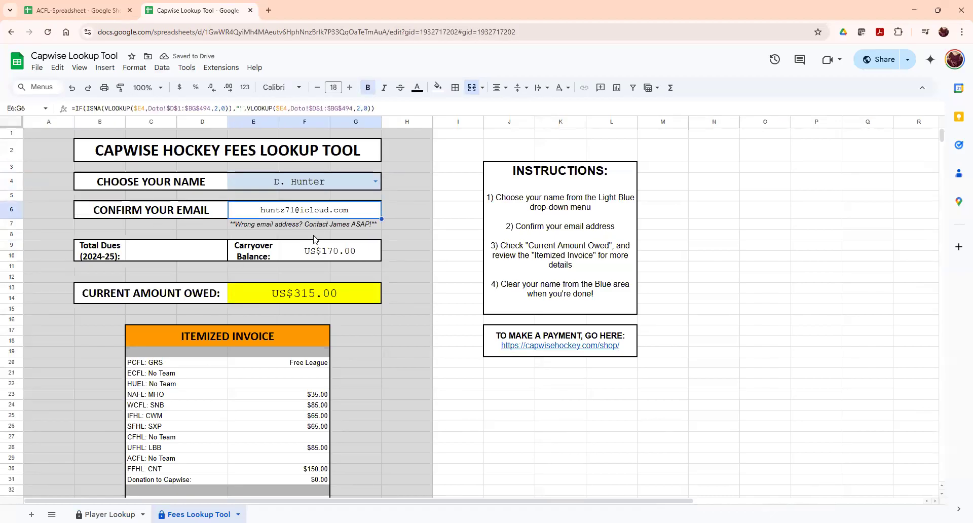
left_click(288, 296)
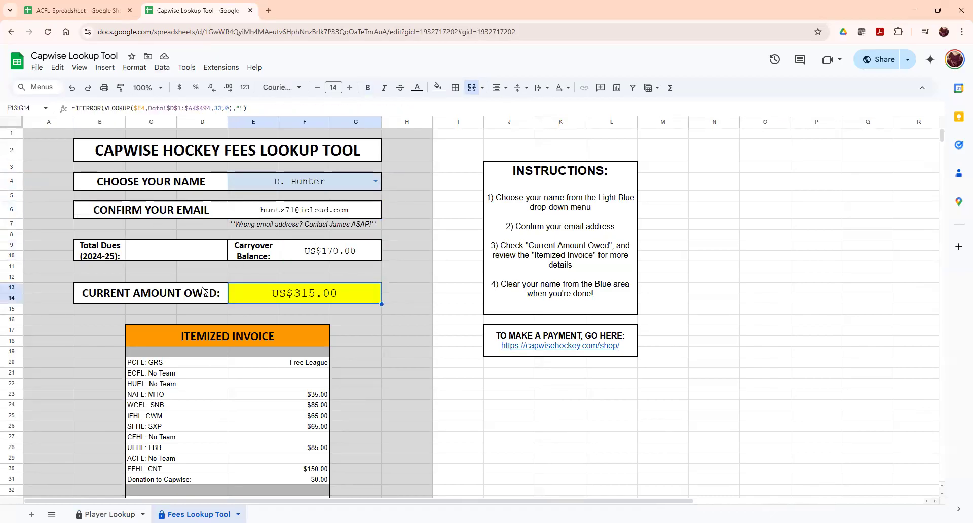
scroll(300, 310, "down", 3)
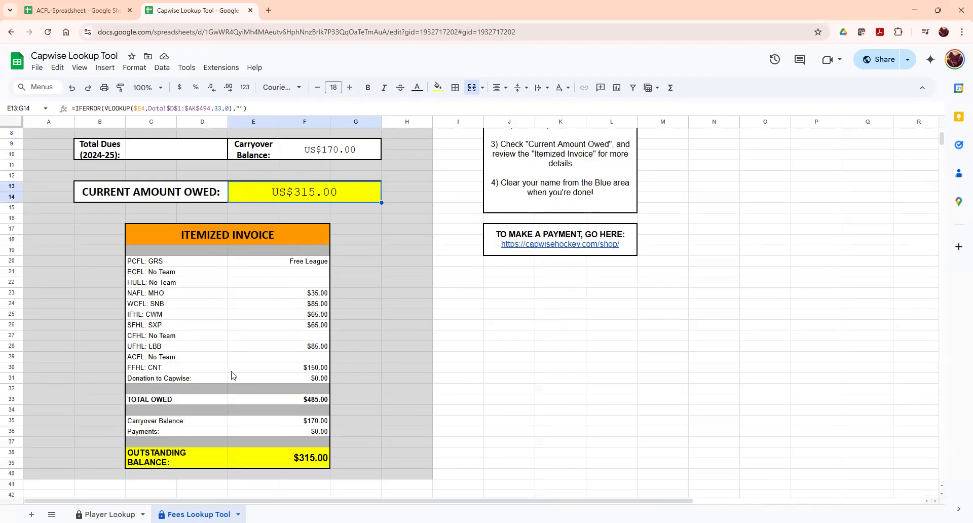
scroll(226, 387, "up", 3)
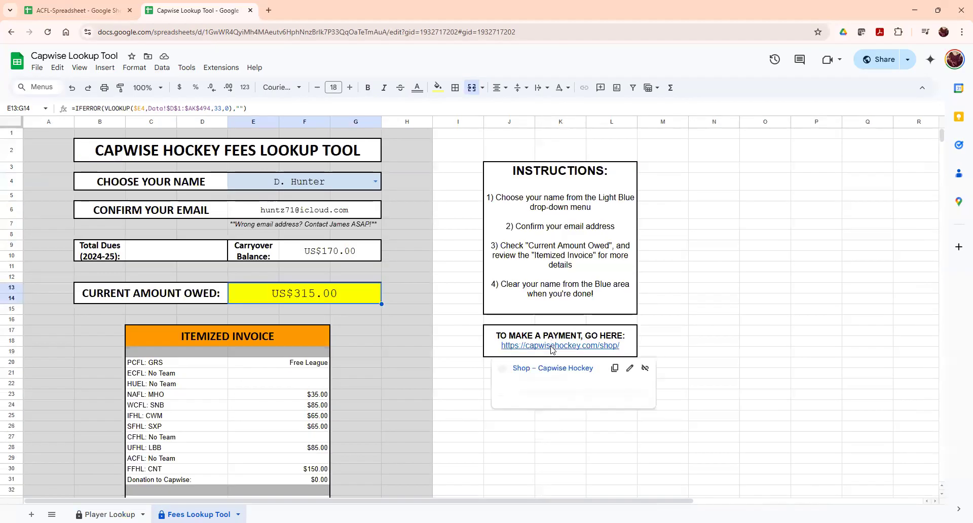
left_click(95, 6)
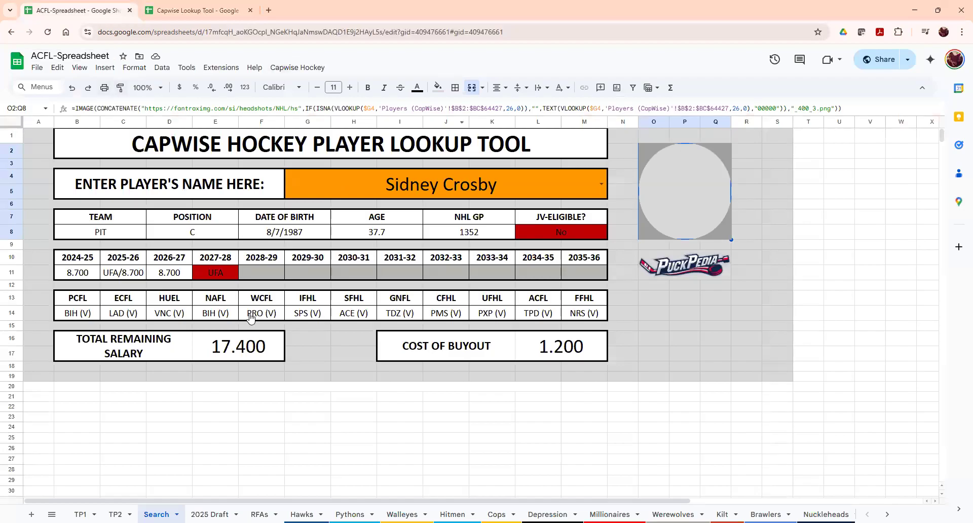
- Clear the player name in merged cell G4:M5 and switch to the 2025 Draft sheet
left_click(380, 179)
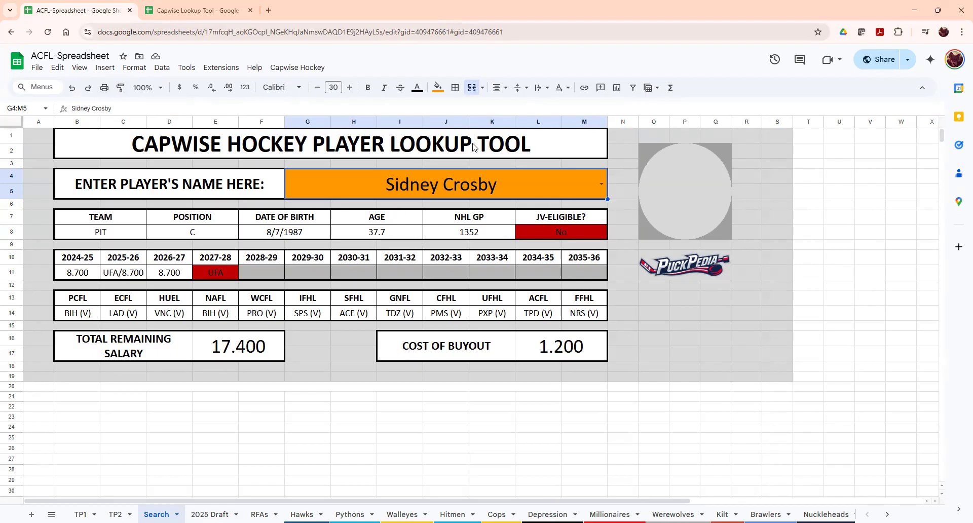
key("Delete")
left_click(210, 515)
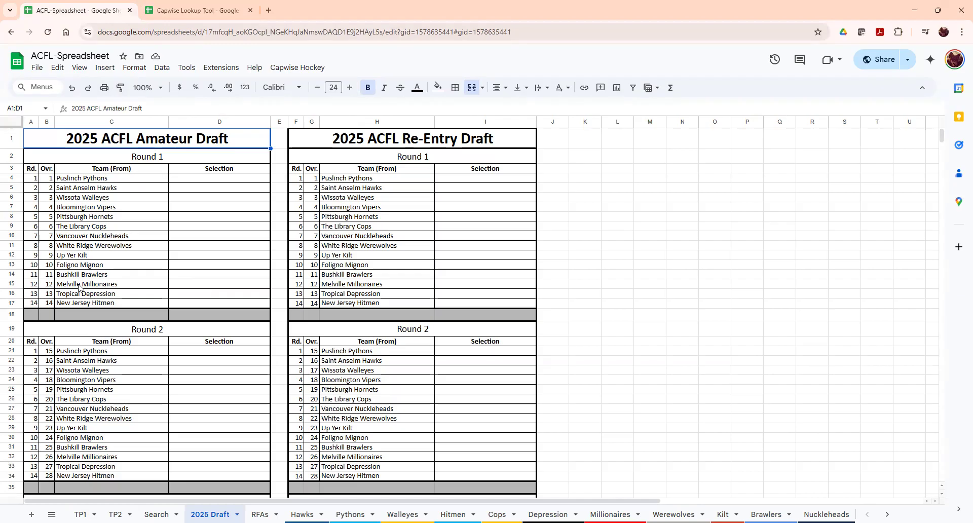
- Scroll through the RFAs sheet list, then move to the Hawks team sheet
left_click(260, 515)
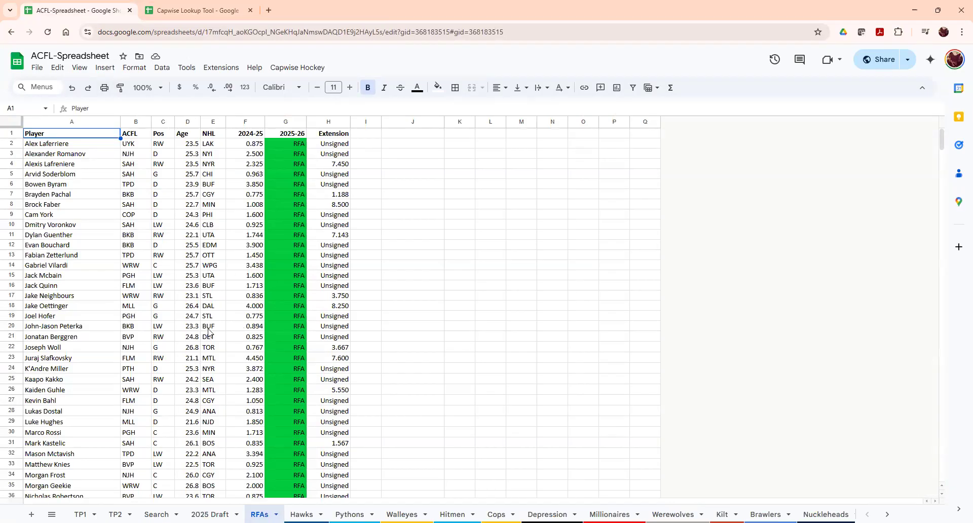
scroll(206, 332, "down", 3)
scroll(205, 332, "up", 3)
scroll(276, 247, "down", 5)
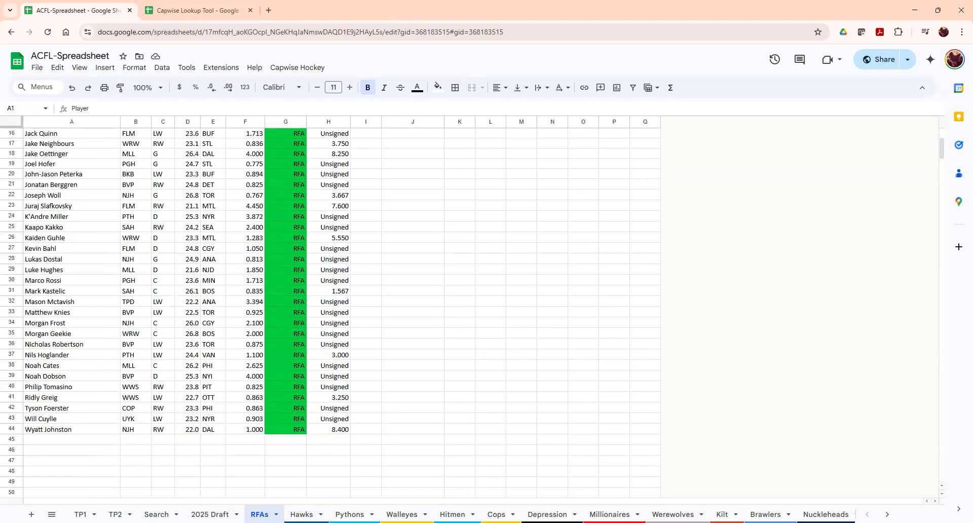
left_click(305, 508)
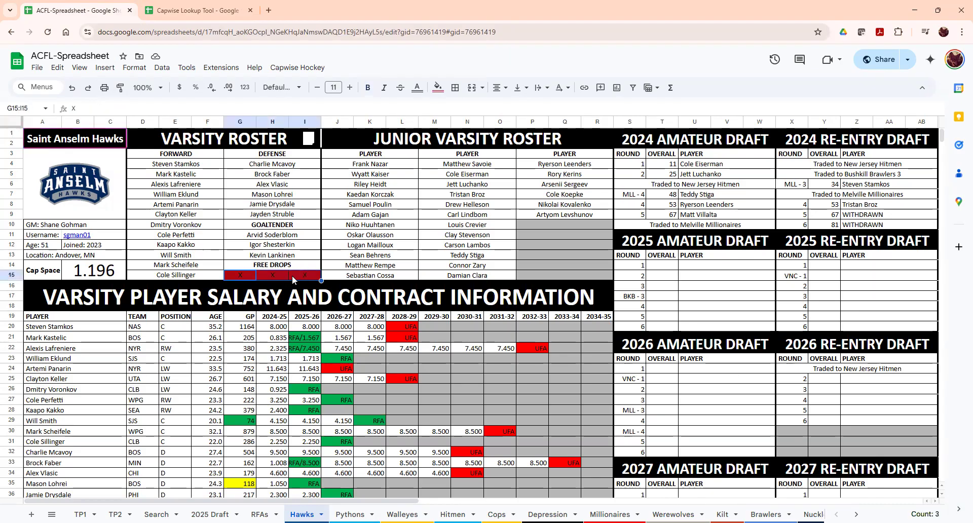
- Inspect the Hawks GM info, open a Capwise message via the B11 username link, and check the Location formula
left_click(282, 237)
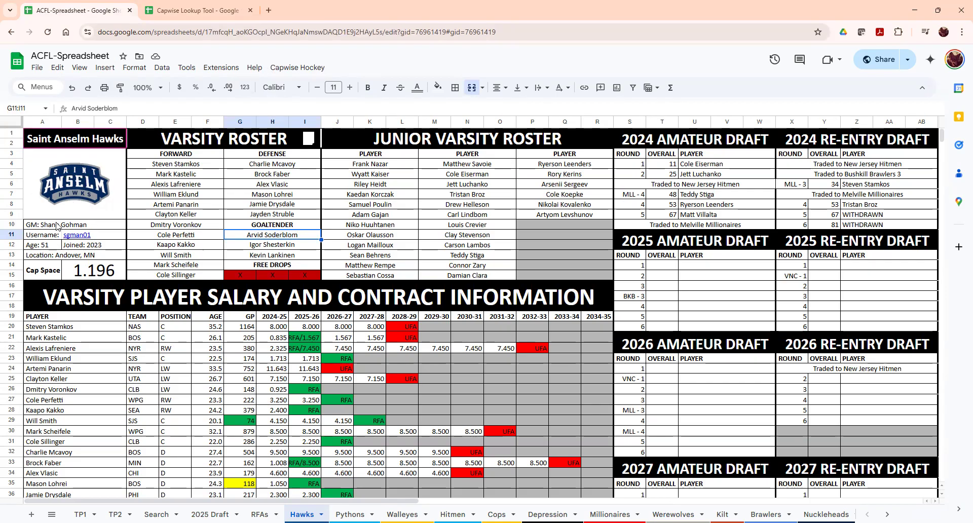
left_click_drag(47, 226, 45, 246)
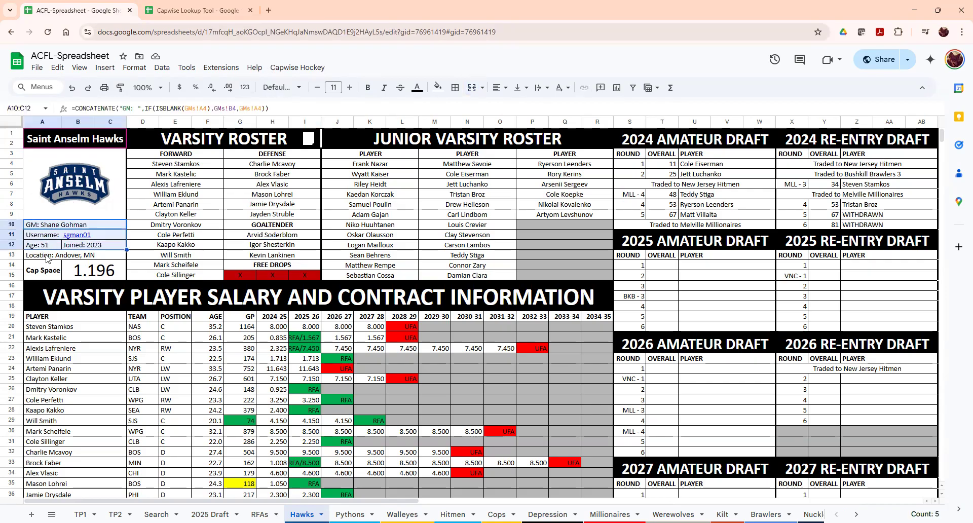
left_click(81, 247)
left_click(79, 239)
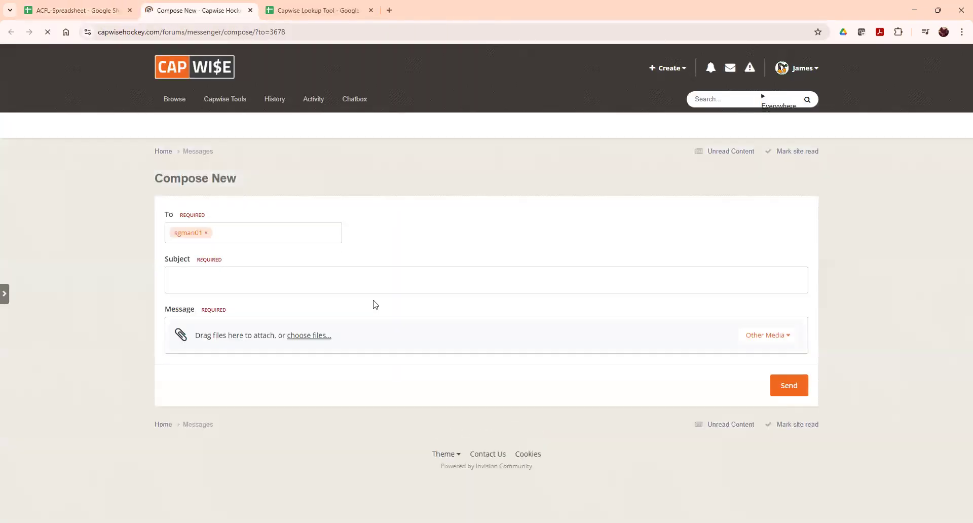
left_click(78, 10)
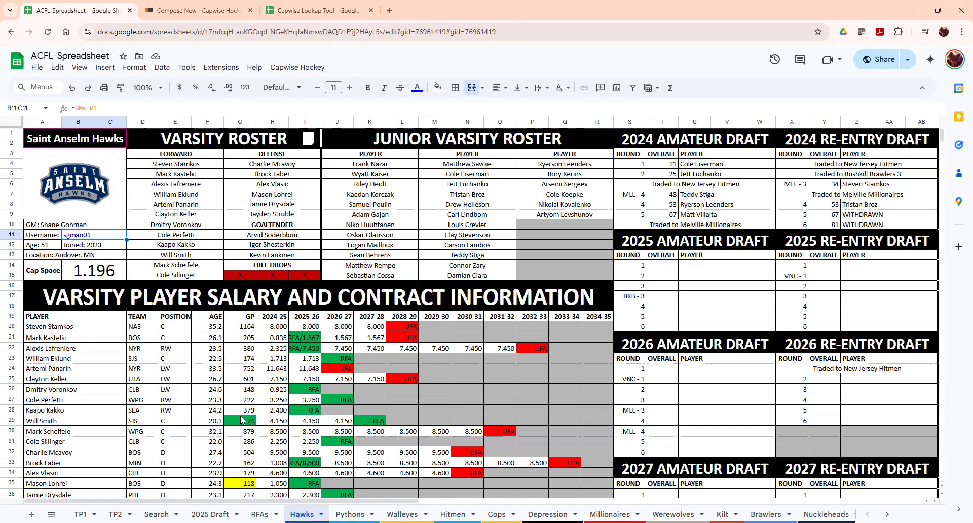
left_click(93, 254)
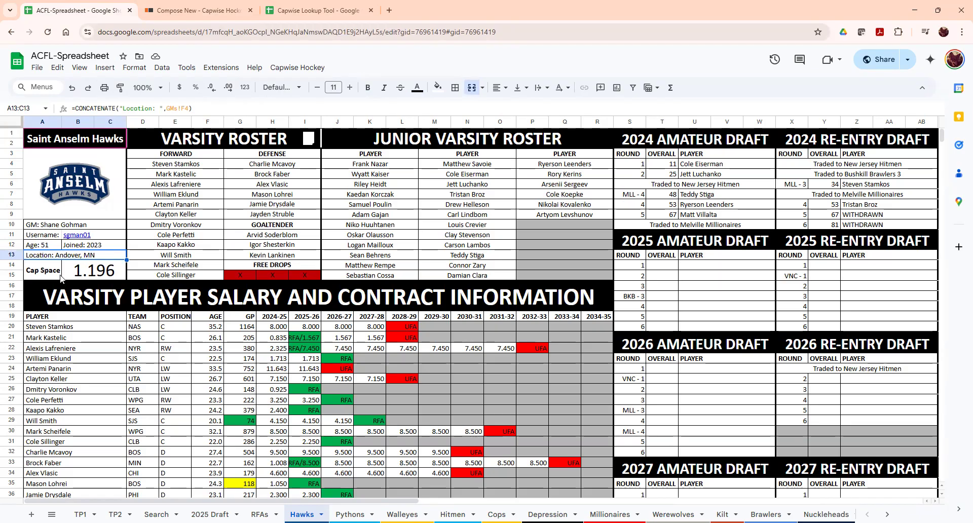
left_click_drag(61, 278, 90, 279)
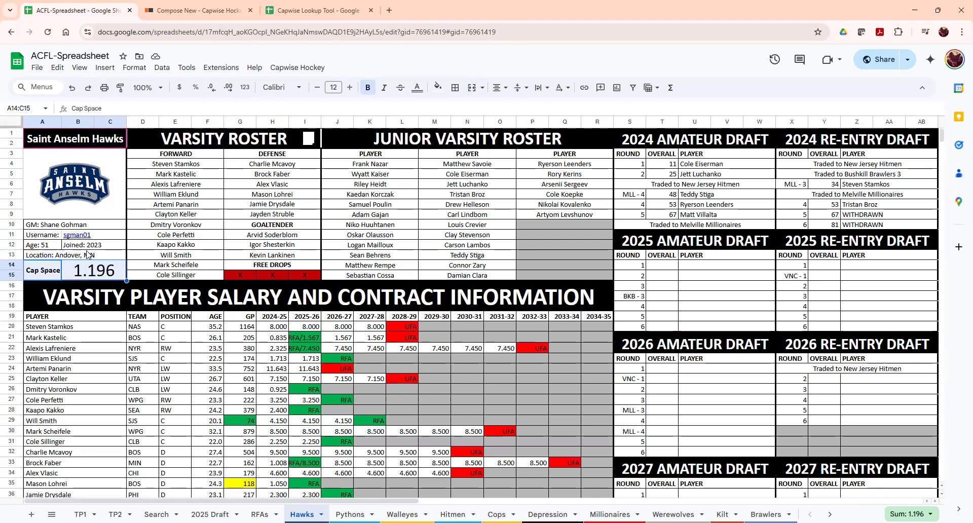
key("Right")
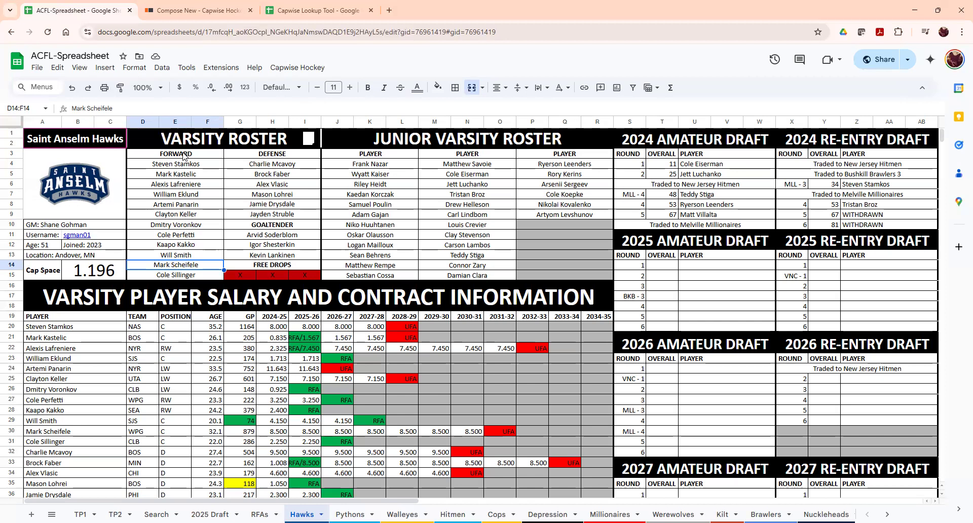
left_click_drag(175, 164, 598, 275)
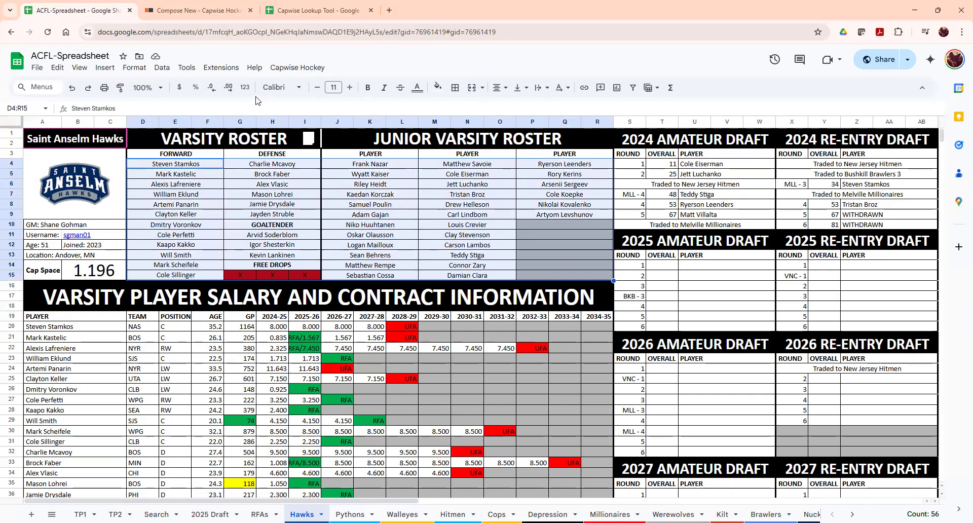
left_click(167, 197)
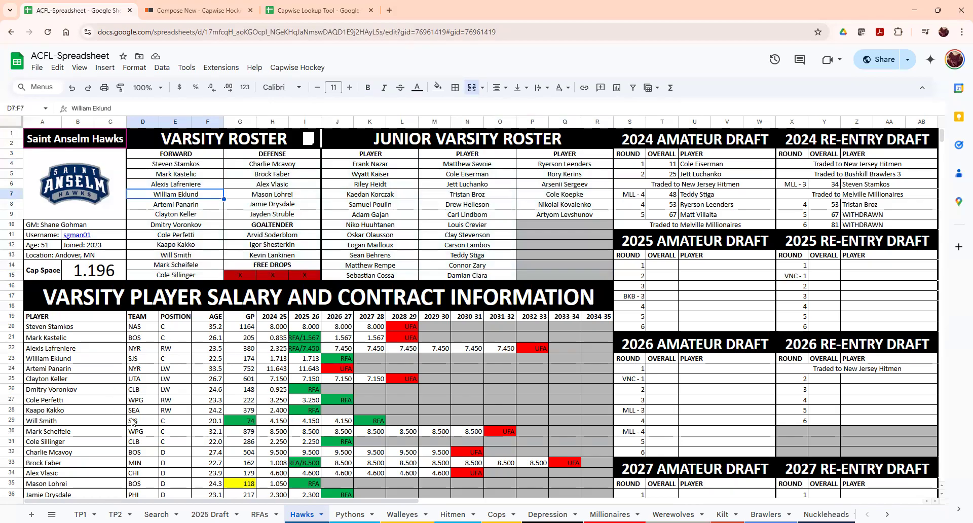
left_click(285, 164)
left_click(286, 226)
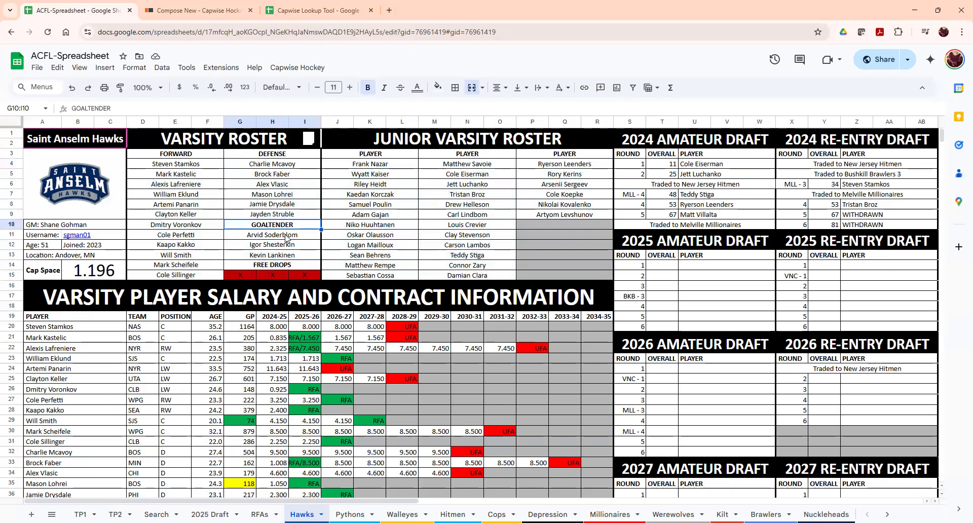
left_click(80, 362)
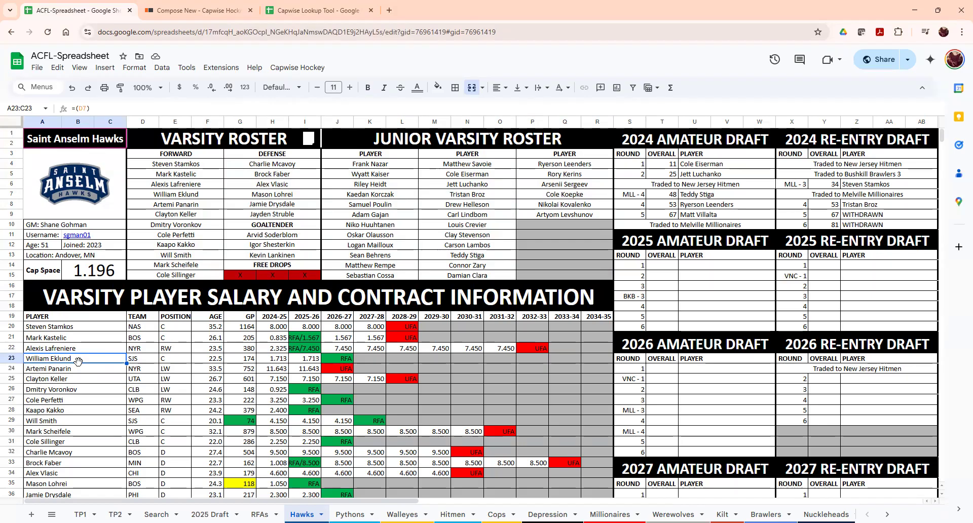
left_click(165, 167)
left_click_drag(245, 179, 553, 263)
left_click(455, 235)
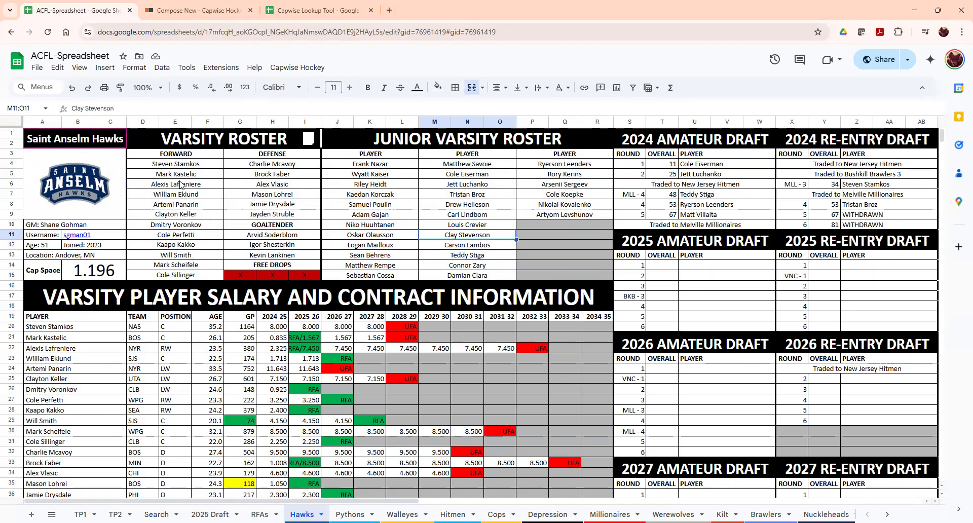
left_click(38, 69)
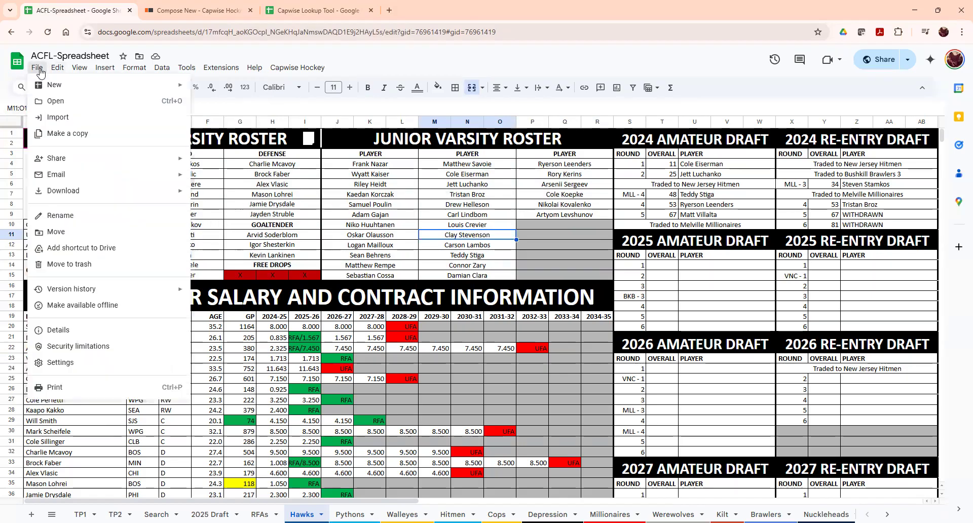
mouse_move(57, 193)
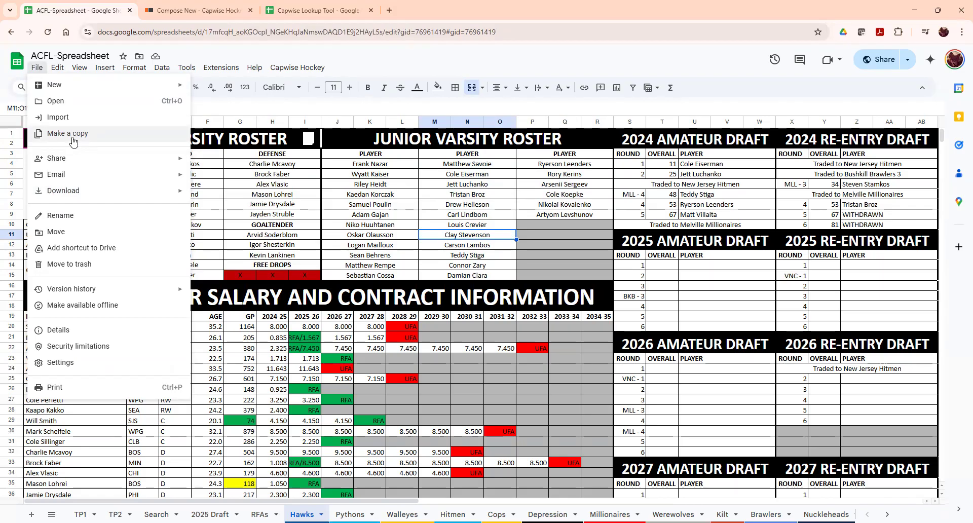
left_click(249, 189)
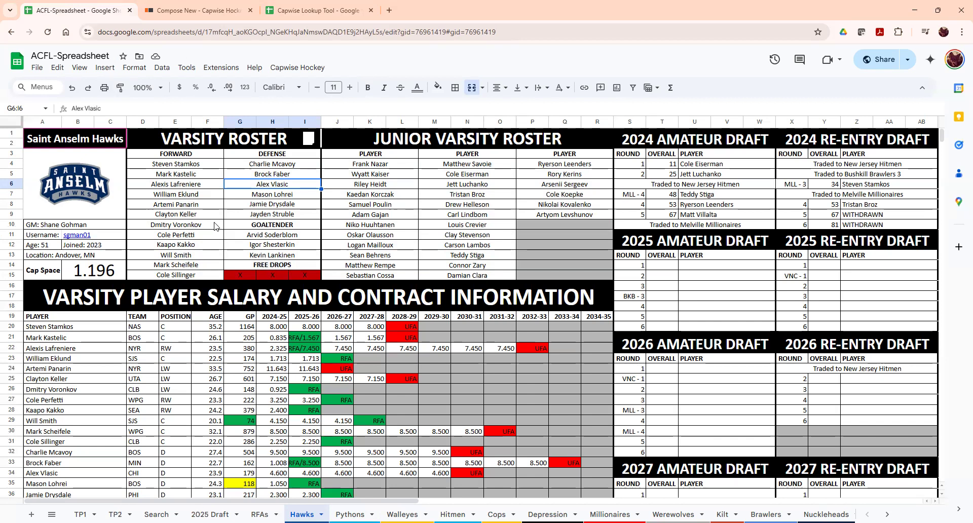
- Highlight the varsity, junior varsity and free drops blocks, check E20's formula, then open Pythons
left_click(437, 207)
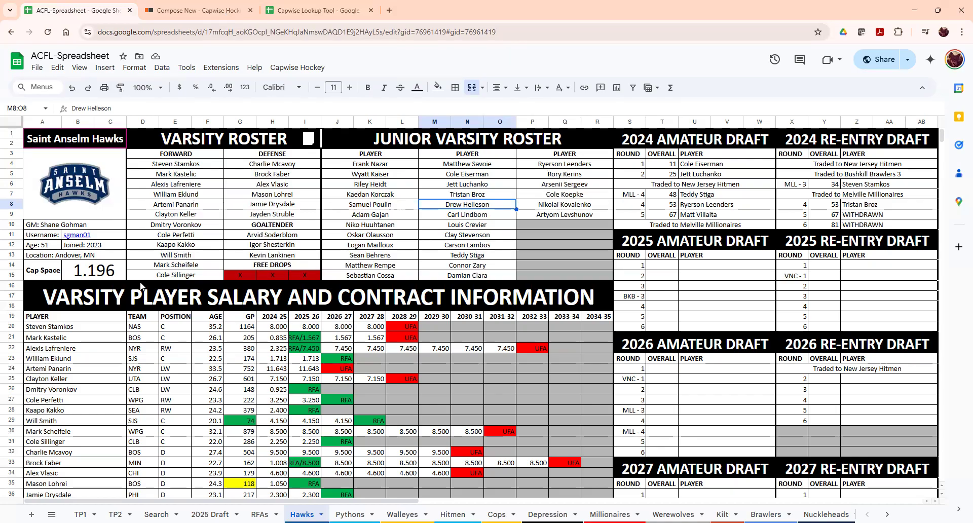
left_click_drag(186, 142, 207, 284)
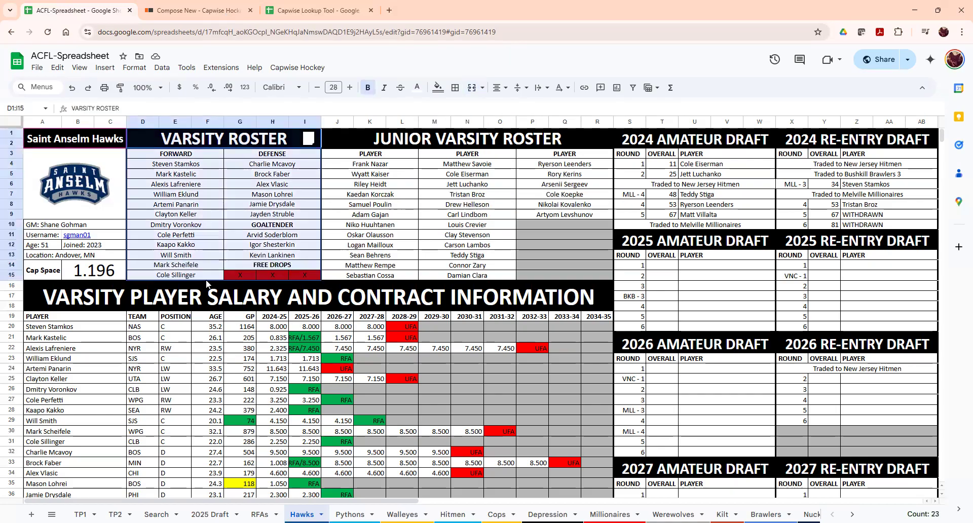
left_click_drag(512, 131, 482, 278)
left_click_drag(239, 269, 246, 276)
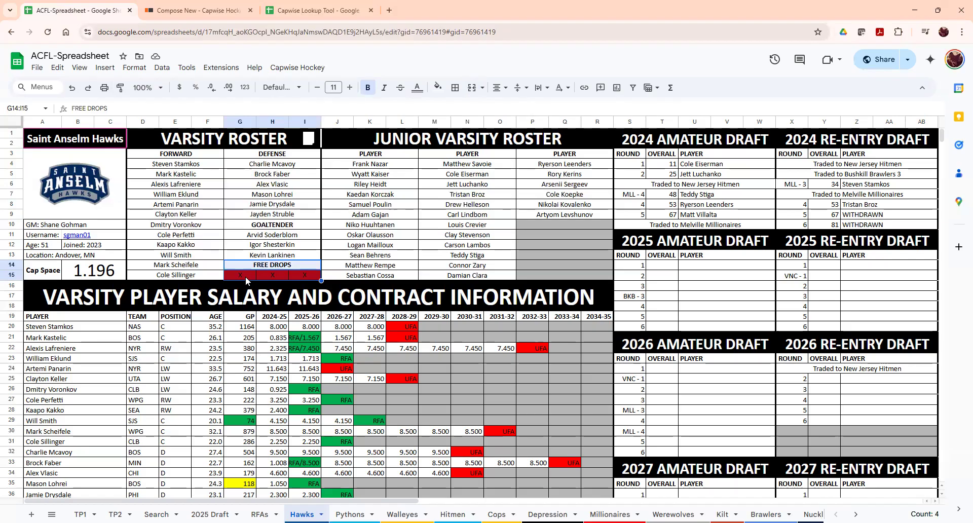
left_click(180, 327)
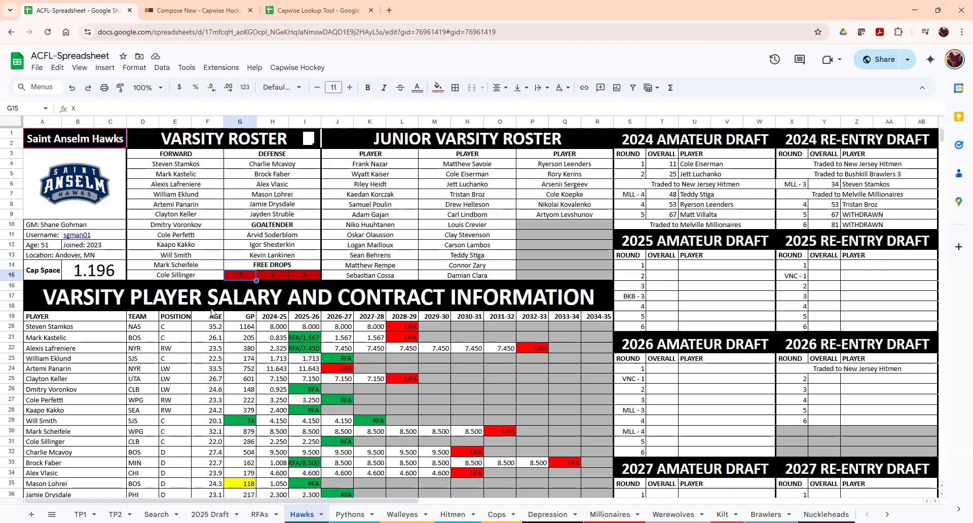
scroll(113, 318, "down", 2)
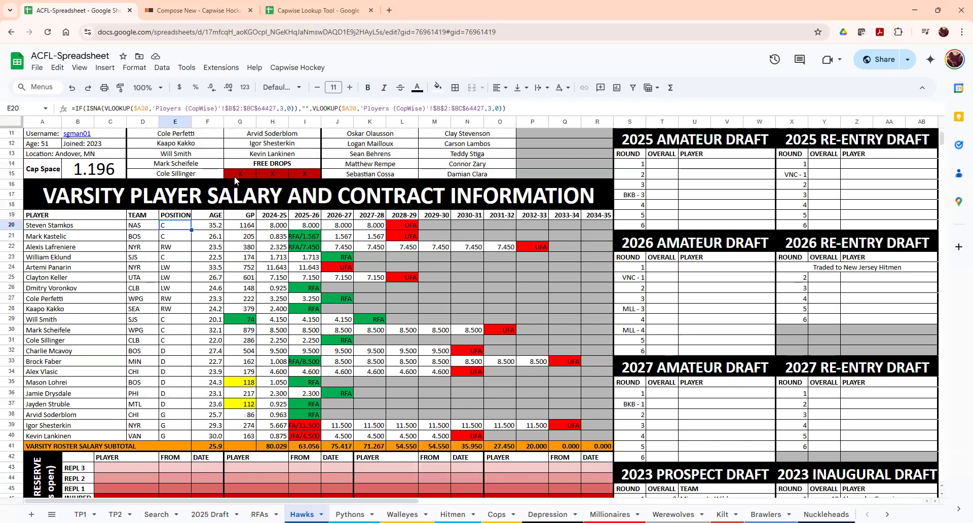
scroll(234, 175, "up", 2)
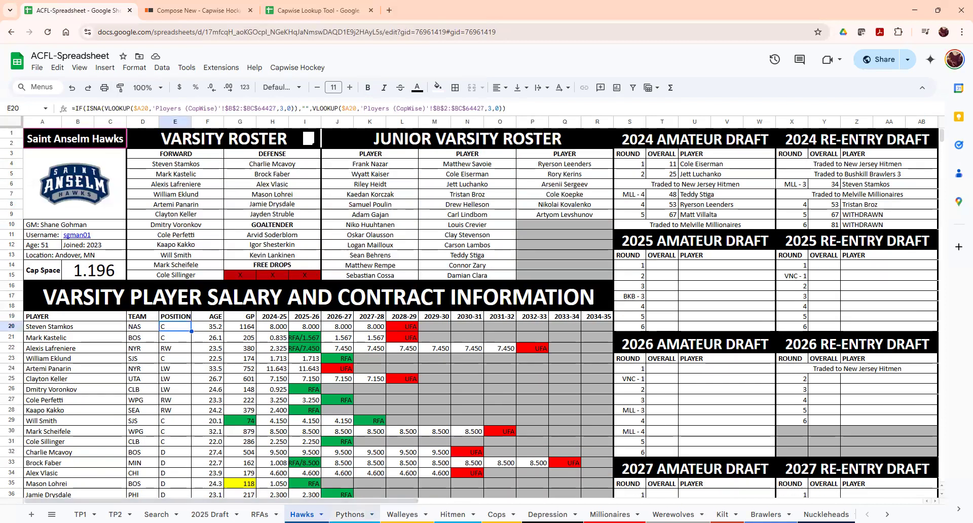
left_click(350, 514)
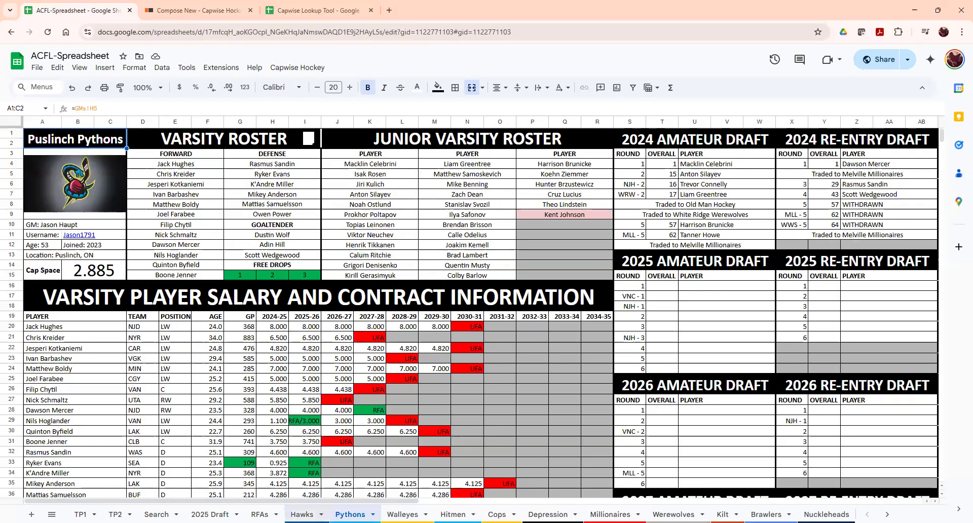
left_click(554, 218)
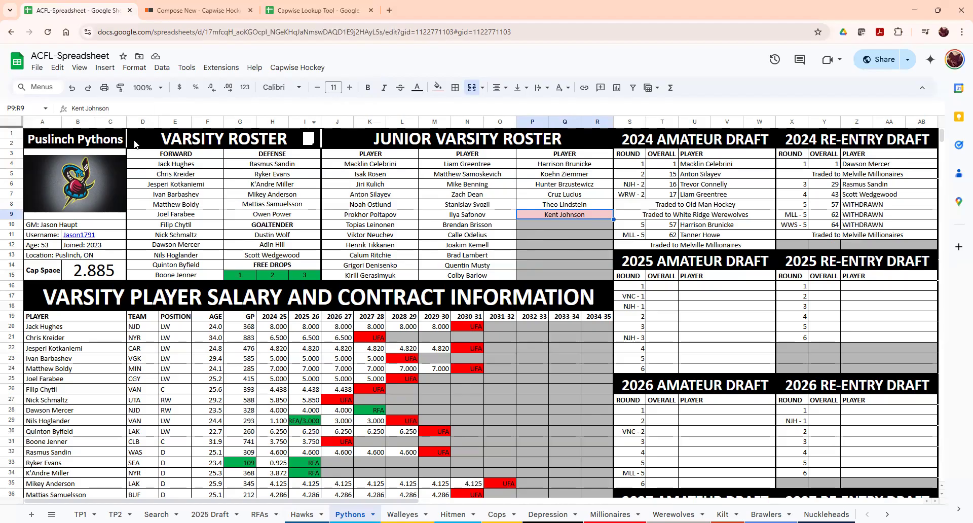
scroll(295, 362, "down", 3)
left_click_drag(138, 196, 150, 438)
left_click(178, 288)
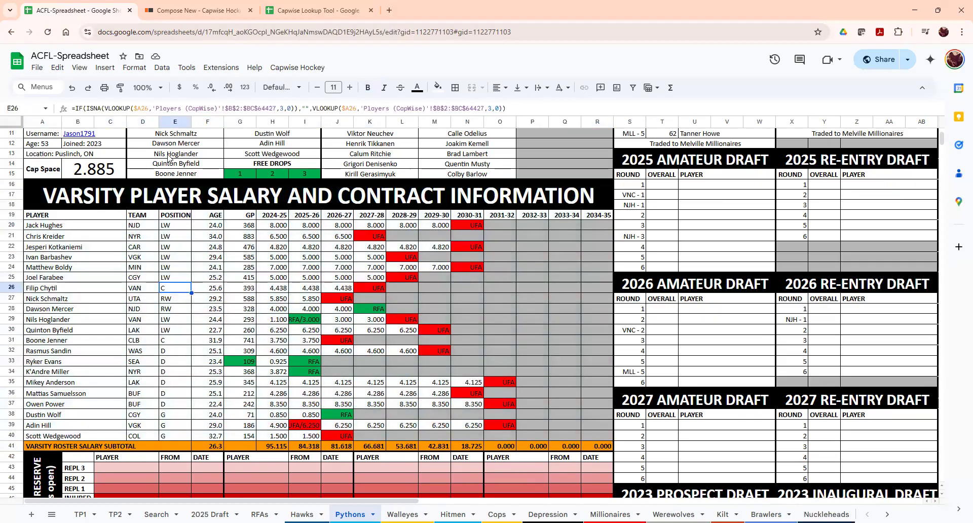
scroll(184, 192, "up", 3)
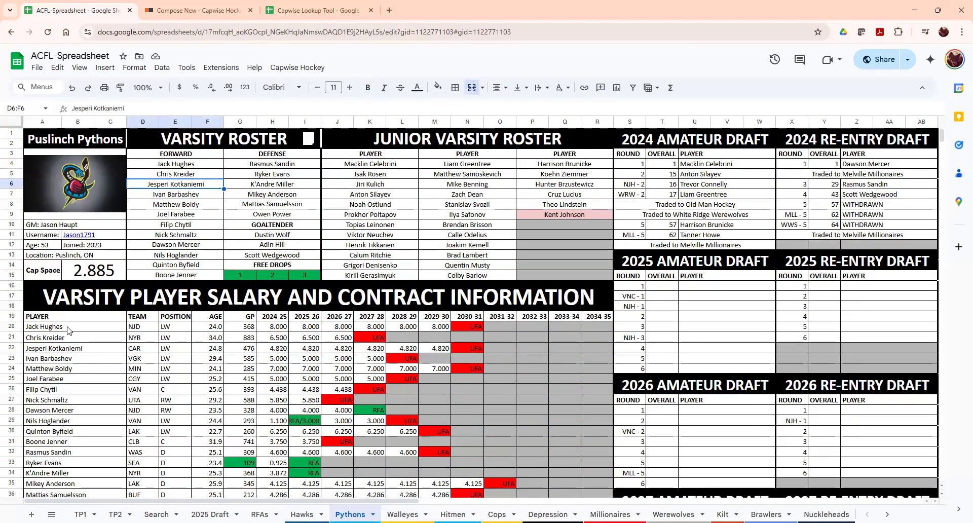
left_click(70, 327)
scroll(69, 330, "down", 3)
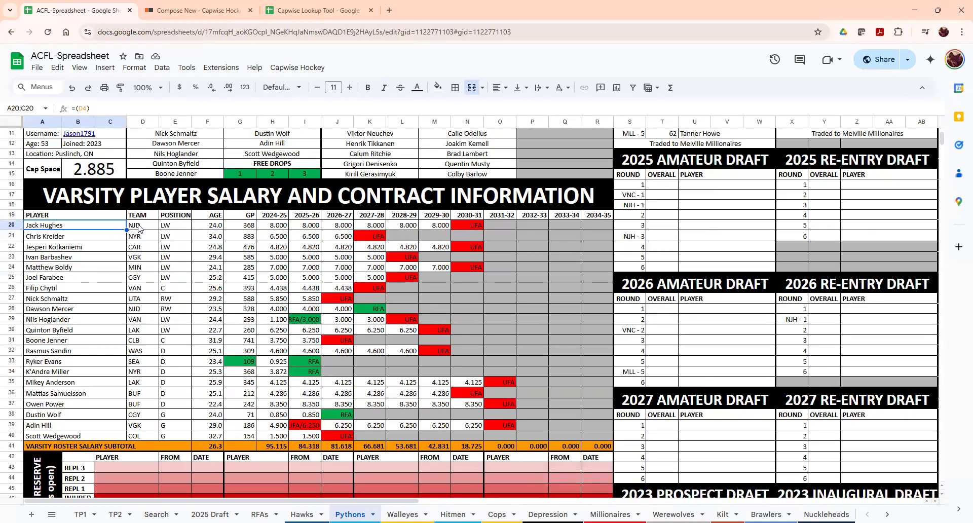
left_click_drag(142, 226, 591, 225)
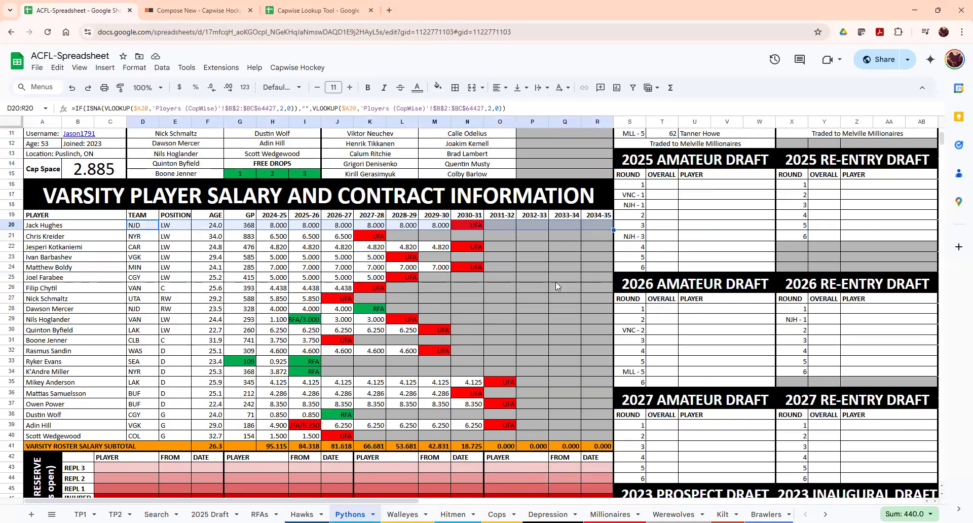
left_click(533, 277)
left_click(291, 323)
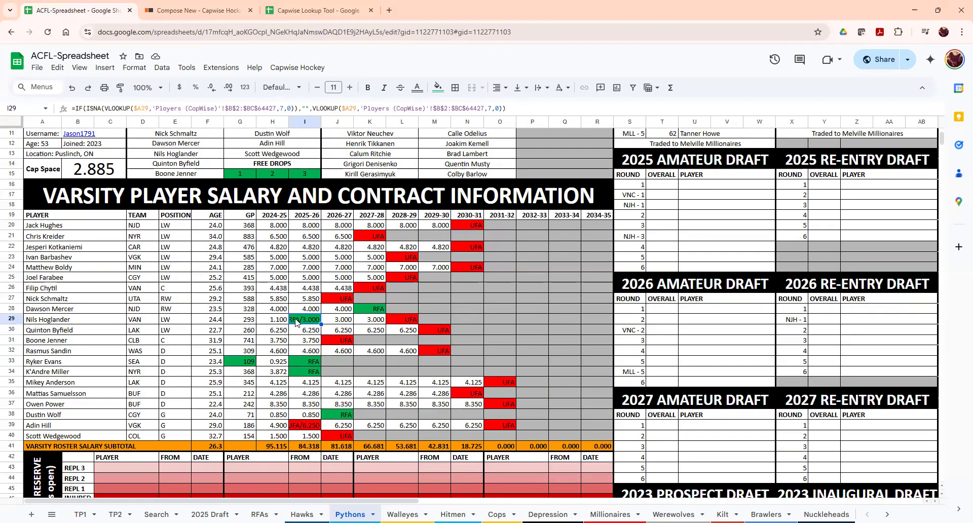
left_click(341, 322)
left_click(374, 321)
left_click(404, 321)
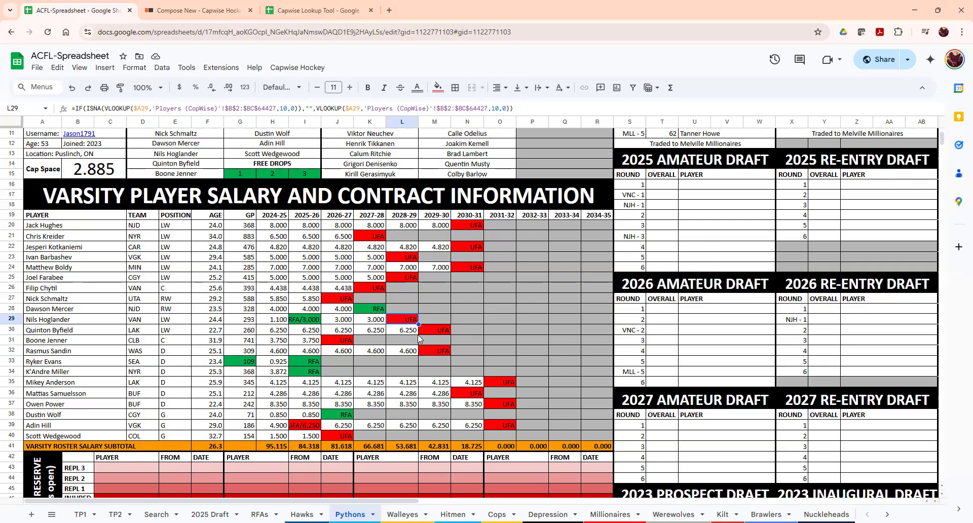
left_click(235, 215)
left_click_drag(237, 414, 240, 427)
left_click(248, 362)
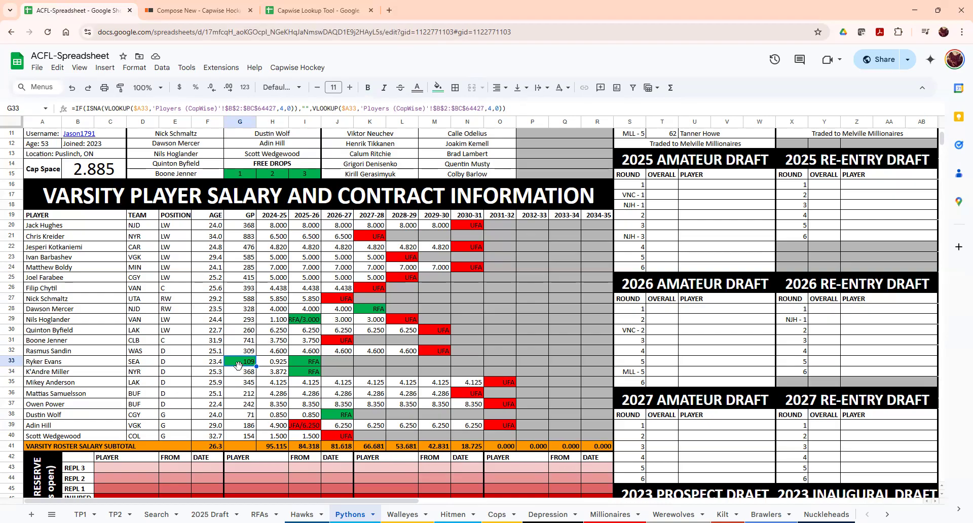
left_click_drag(240, 267, 238, 334)
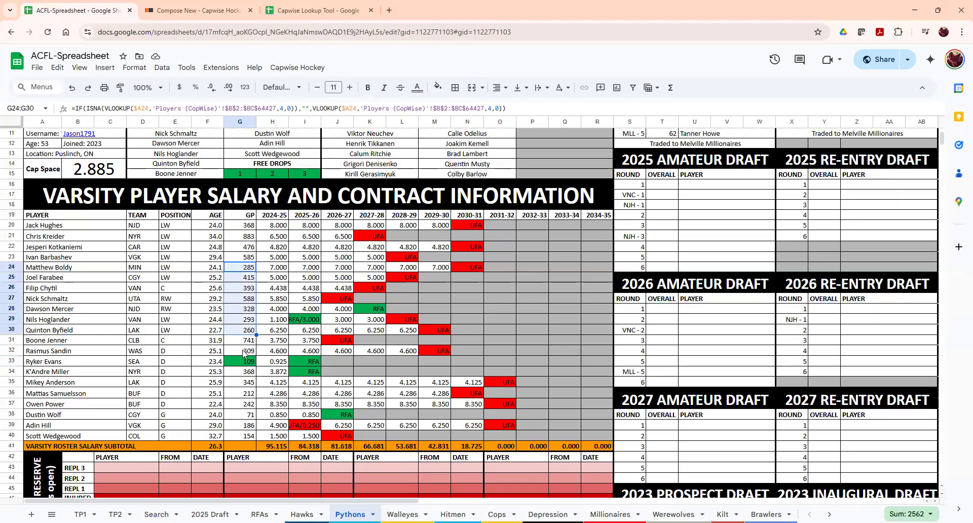
left_click(240, 340)
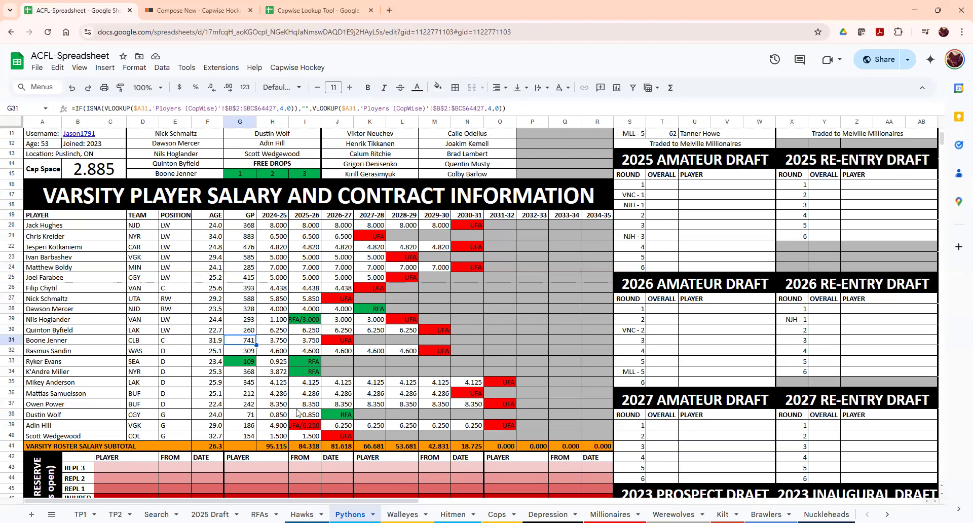
scroll(281, 408, "down", 1)
scroll(279, 407, "down", 1)
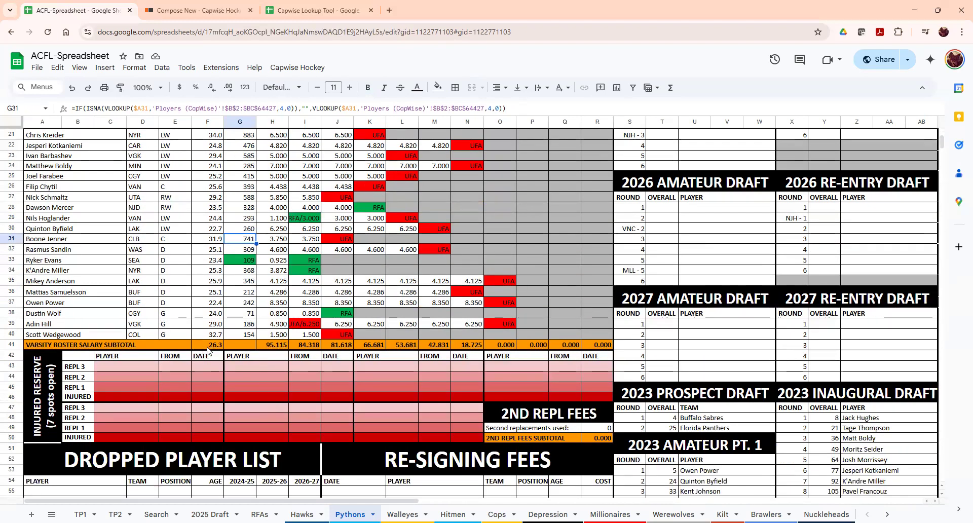
scroll(215, 350, "up", 1)
left_click(216, 395)
left_click(281, 395)
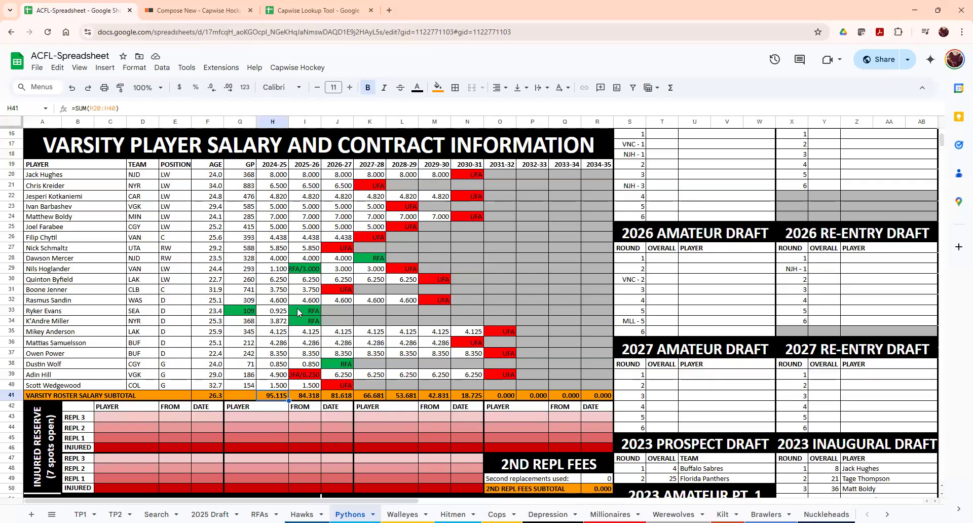
left_click(305, 396)
left_click(338, 396)
left_click(402, 396)
left_click(468, 396)
left_click(556, 399)
left_click(595, 396)
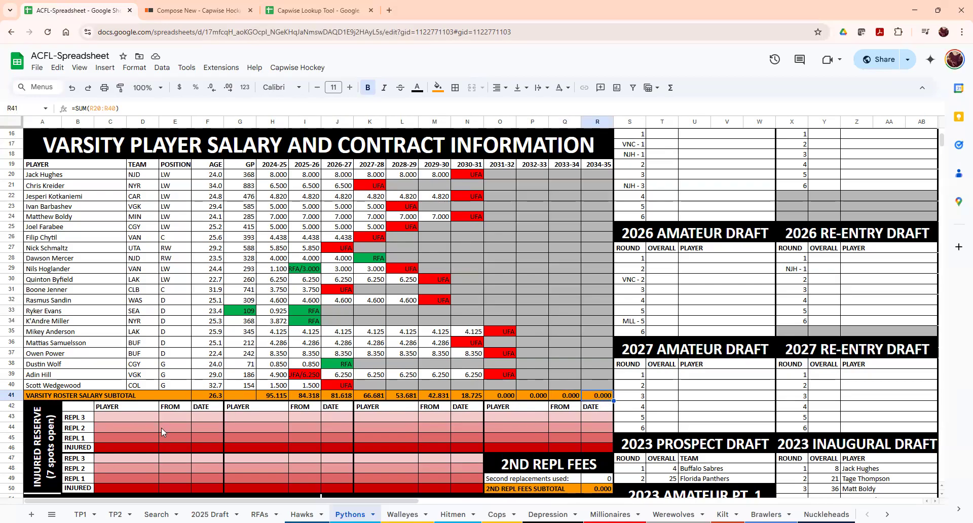
scroll(148, 421, "down", 1)
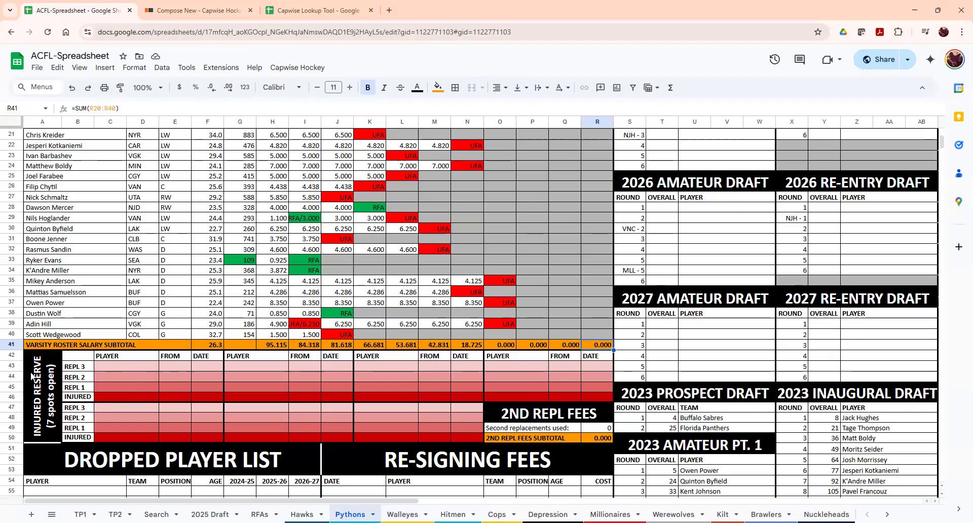
left_click(38, 376)
left_click_drag(432, 378, 600, 382)
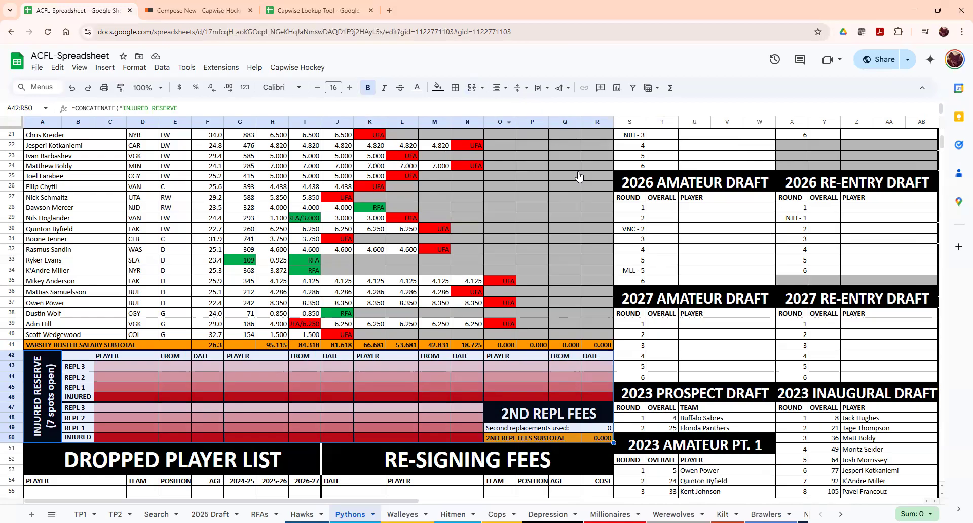
left_click(181, 200)
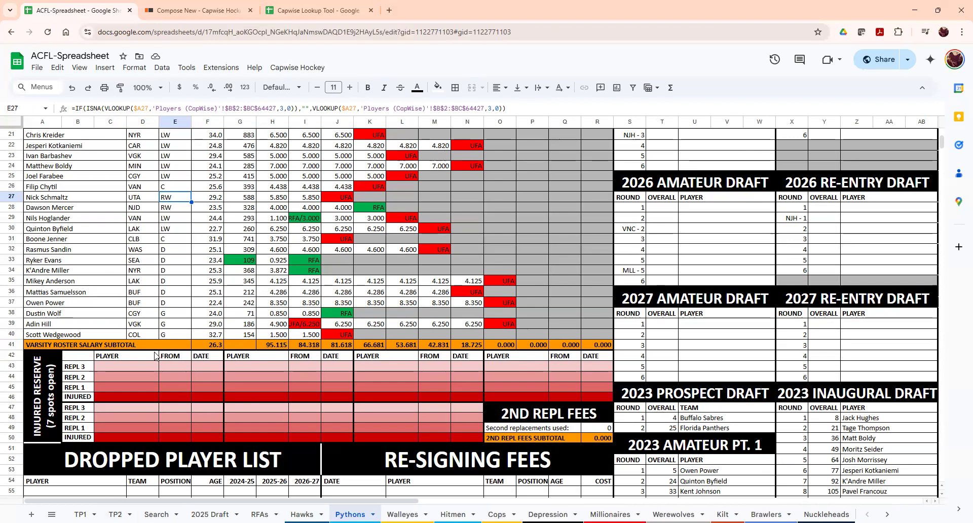
left_click(103, 314)
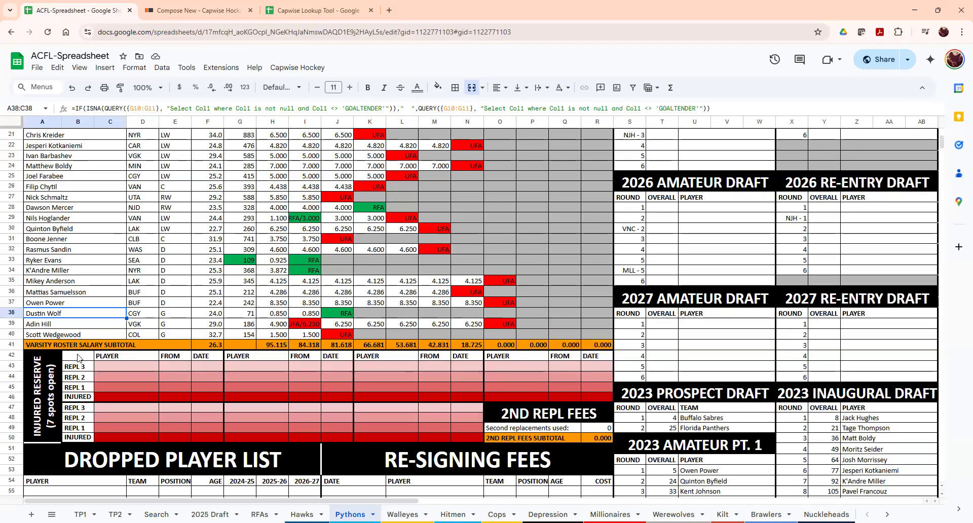
- Paste Dustin Wolf into the injured slot and enter Tristan Jarry, FA, 4/28 as first replacement
left_click(110, 400)
type("Dustin Wolf")
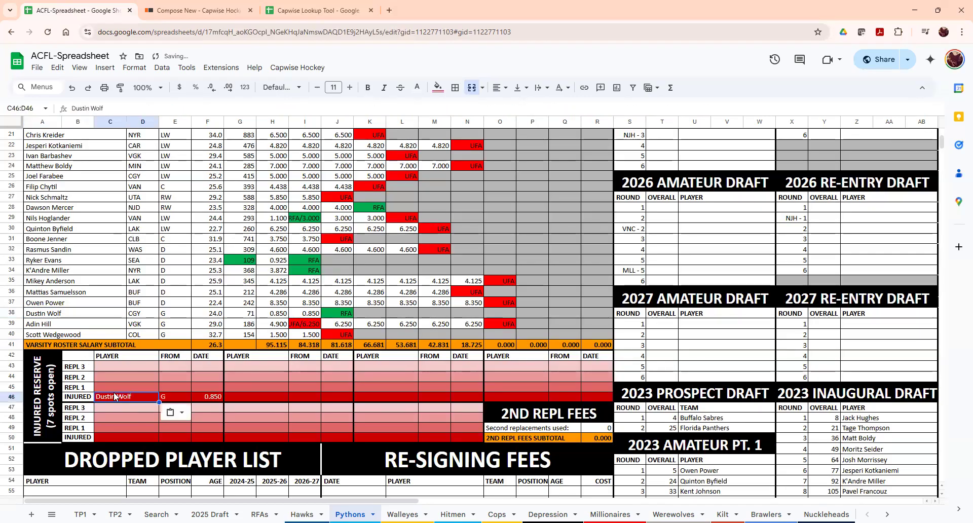
left_click(119, 387)
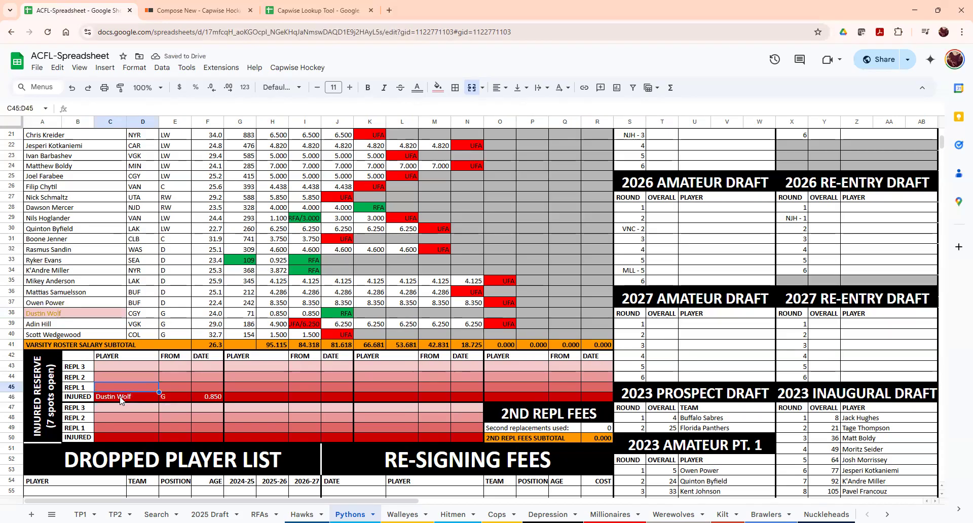
type("Tristan Jarry")
key("Return")
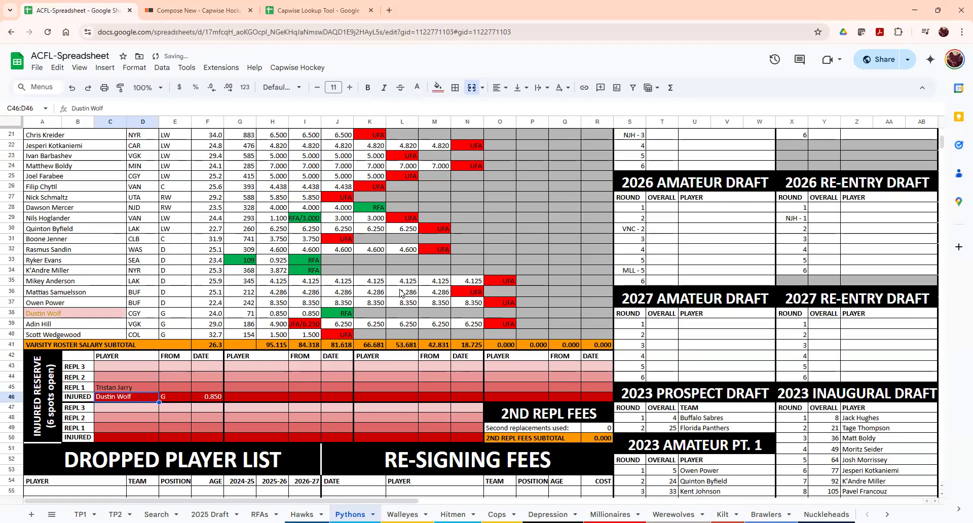
left_click(162, 388)
type("FA")
key("Tab")
type("4/28")
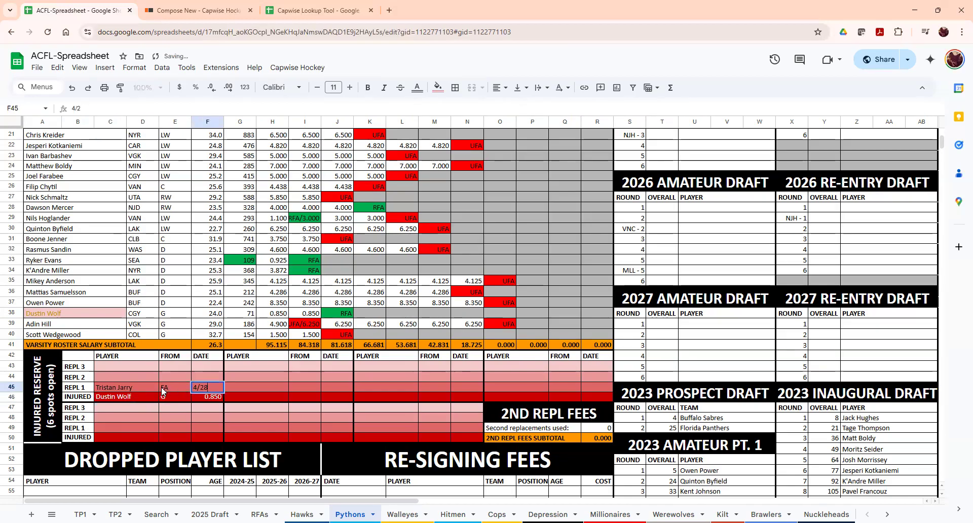
key("Return")
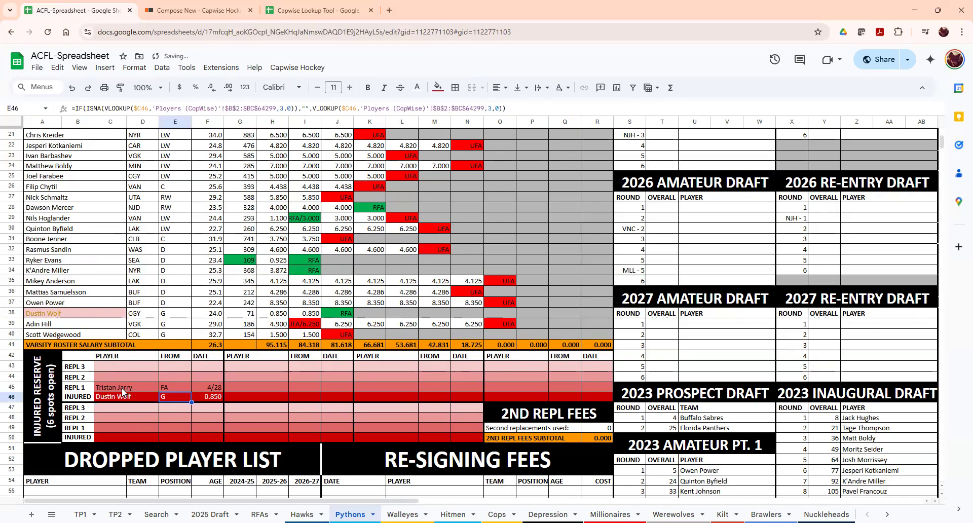
- Paste Tristan Jarry over Dustin Wolf in the goaltender list at G11
left_click(122, 388)
scroll(262, 188, "up", 5)
left_click(263, 187)
type("Tristan Jarry")
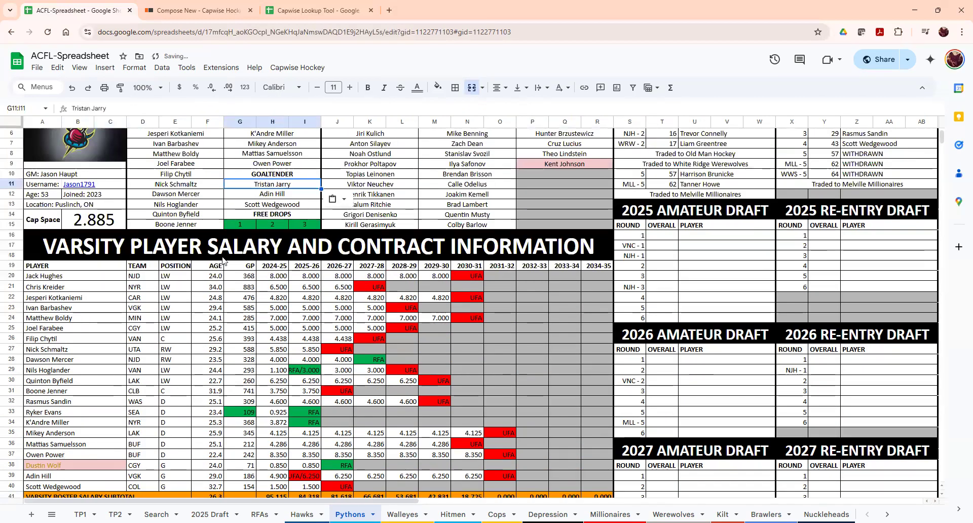
scroll(66, 452, "down", 5)
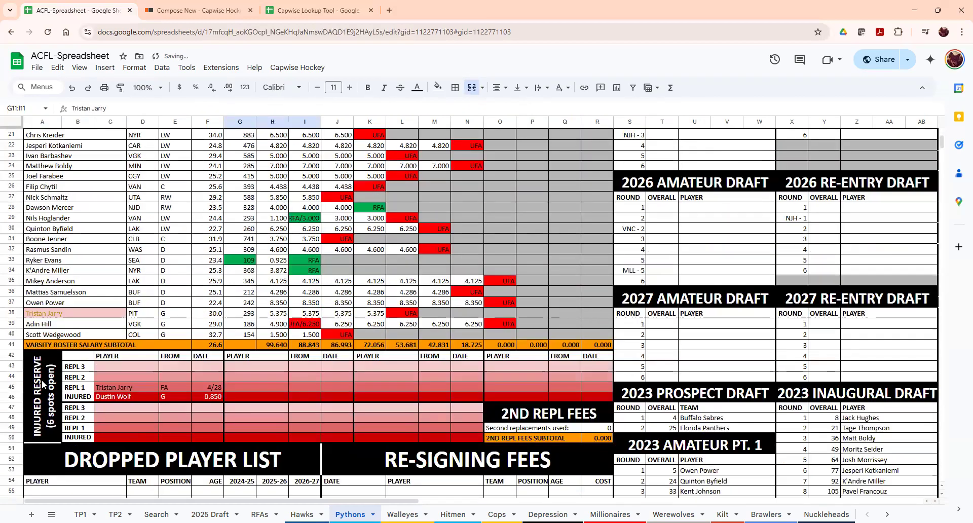
left_click(56, 315)
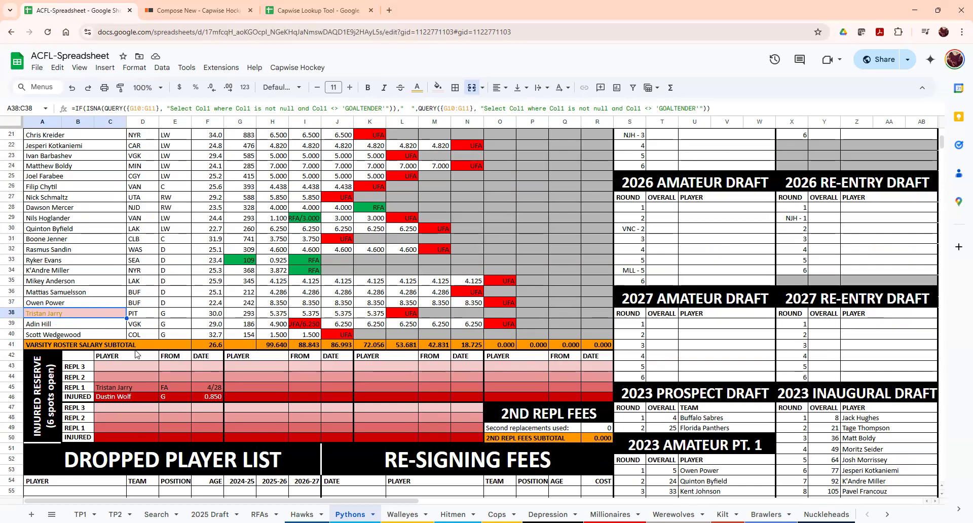
left_click(124, 387)
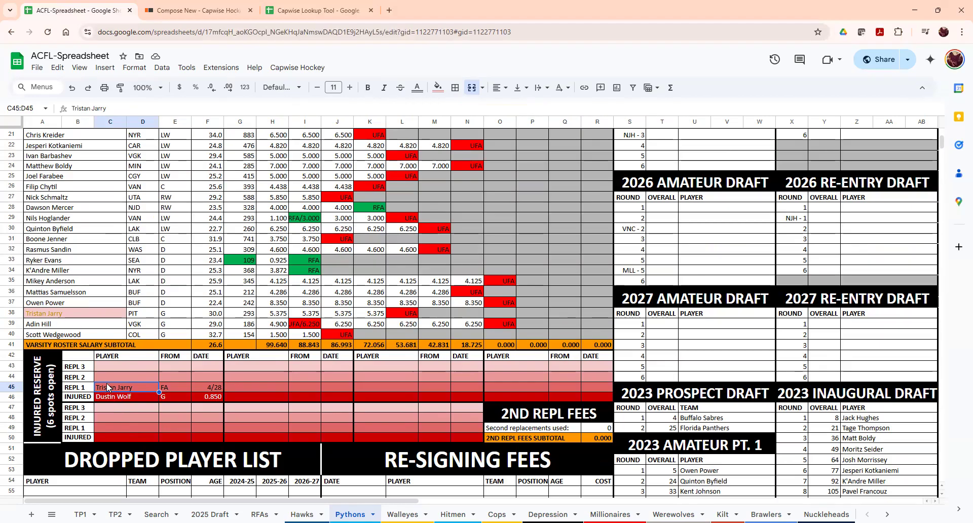
left_click(46, 314)
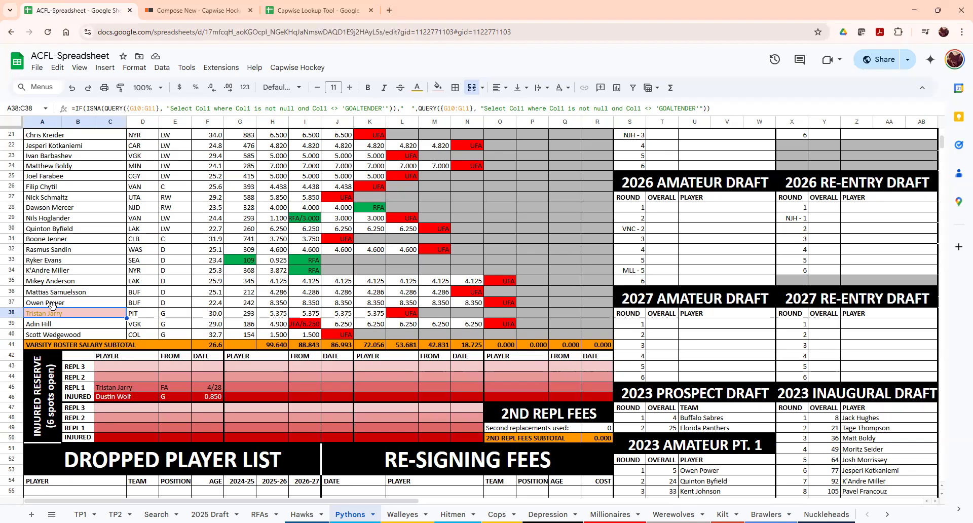
left_click(141, 381)
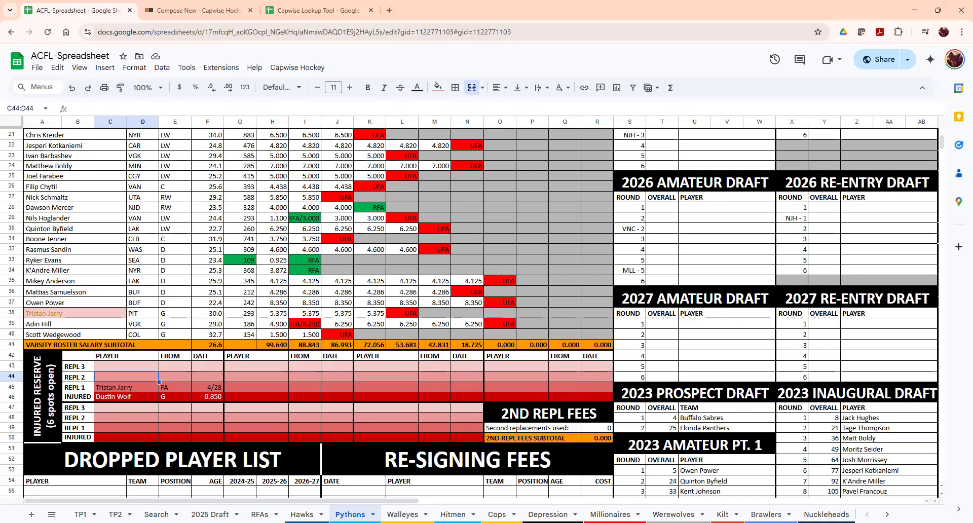
- Enter Alex Nedeljkovic, FA, 5/1 as the second replacement in row 44
type("Alex Nedel")
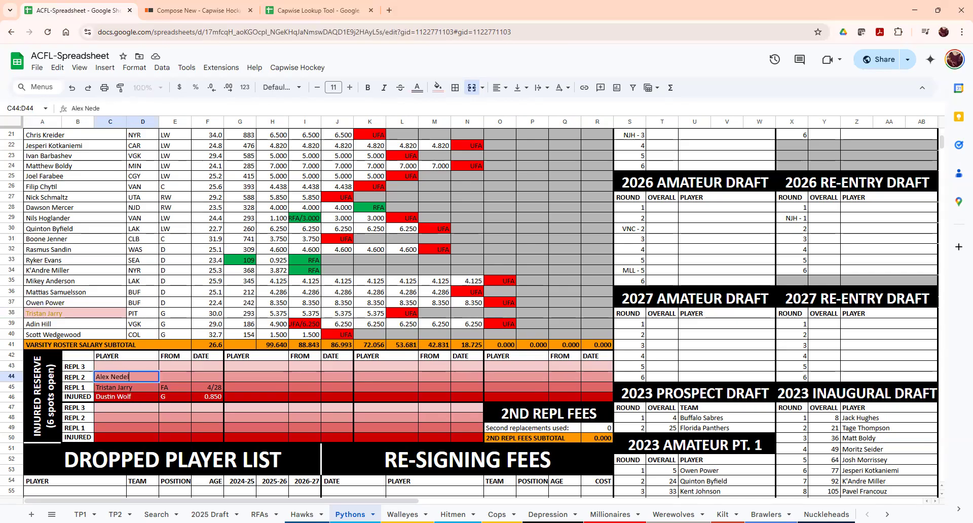
type("jkovic")
key("Tab")
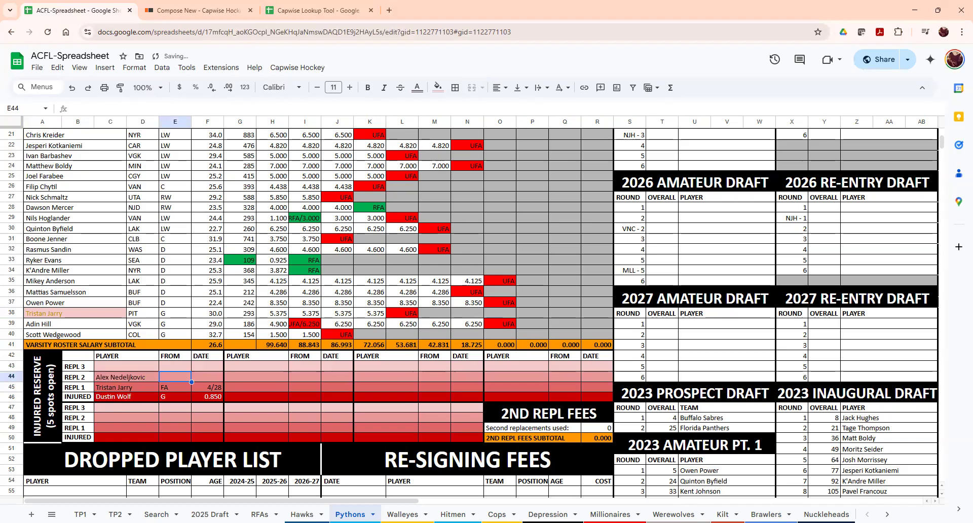
type("FA")
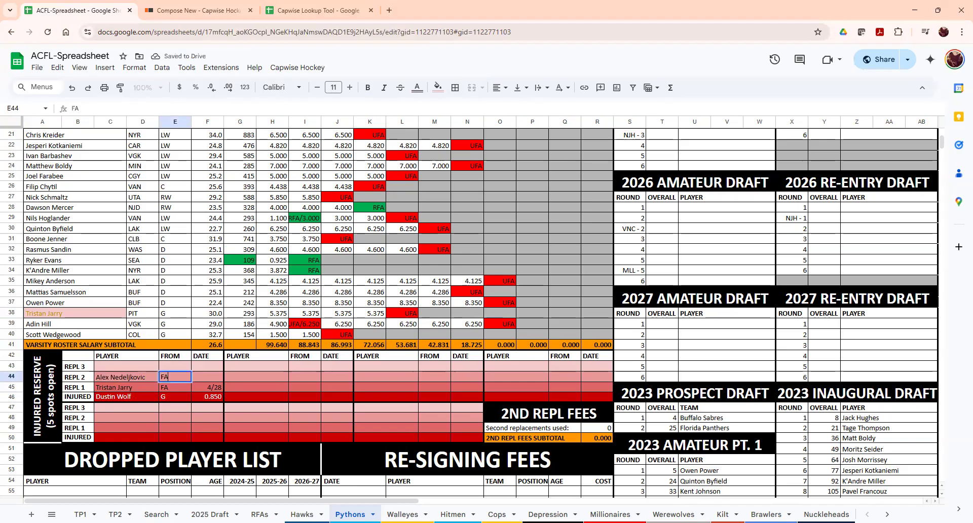
key("Tab")
type("5/1")
key("Return")
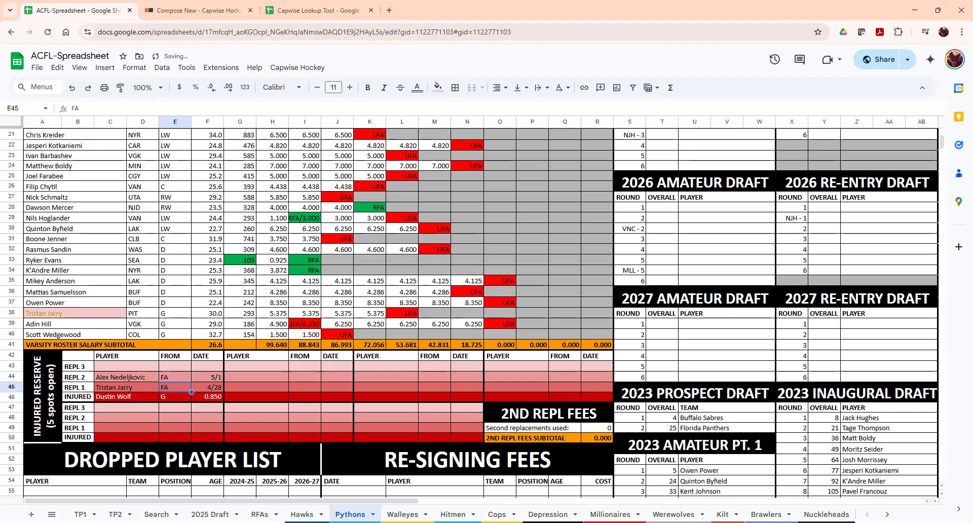
- Paste Alex Nedeljkovic over Tristan Jarry in the goaltender list at G11
left_click(123, 379)
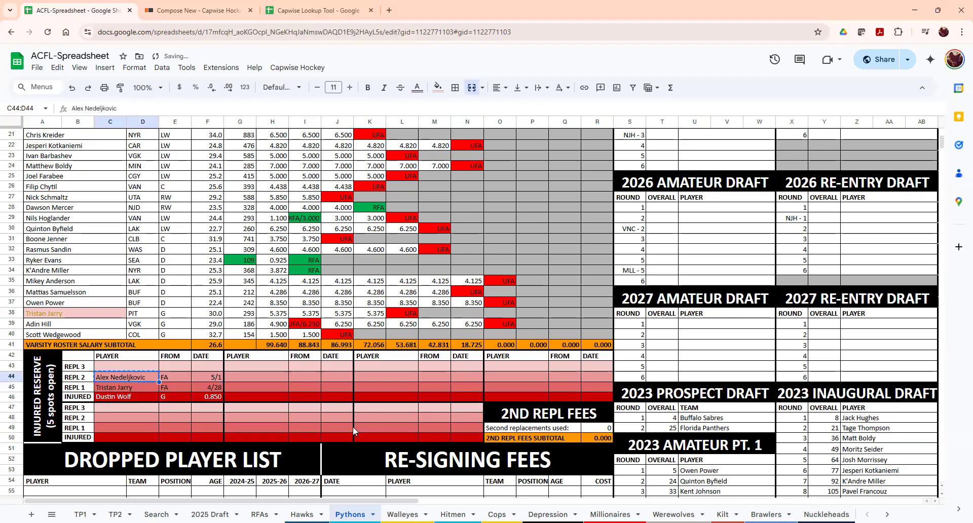
scroll(352, 426, "up", 3)
scroll(261, 195, "up", 1)
left_click(274, 239)
type("Alex Nedeljkovic")
scroll(232, 333, "down", 1)
scroll(219, 343, "down", 5)
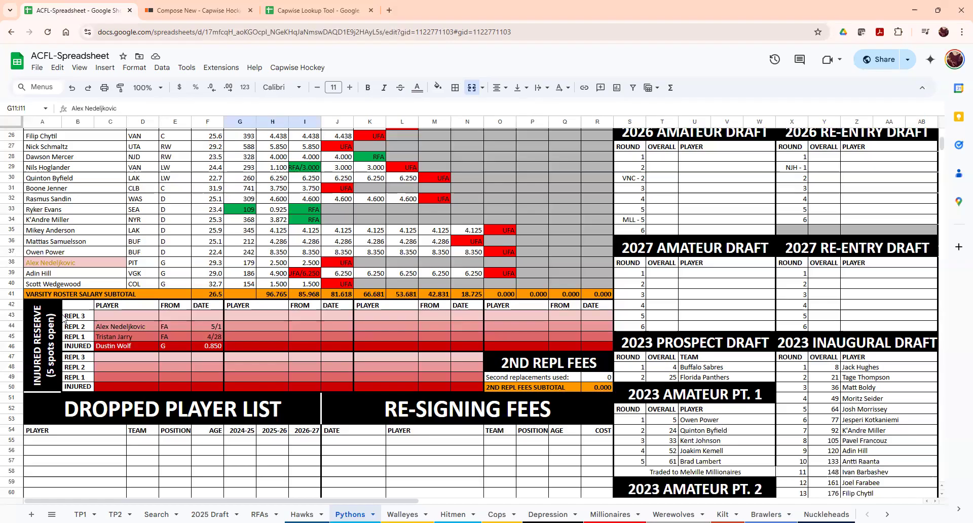
left_click(125, 336)
left_click(125, 327)
left_click(126, 306)
left_click(126, 315)
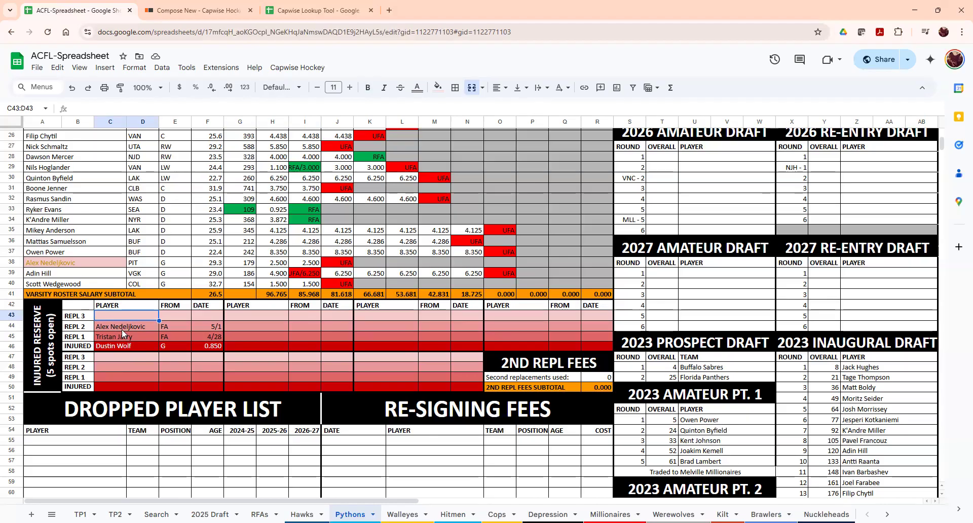
left_click(127, 347)
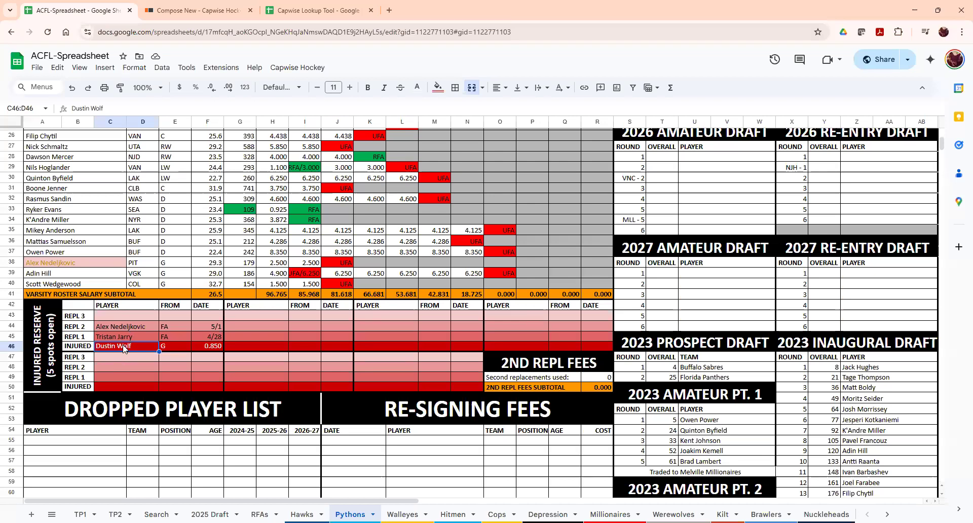
left_click_drag(122, 325, 123, 340)
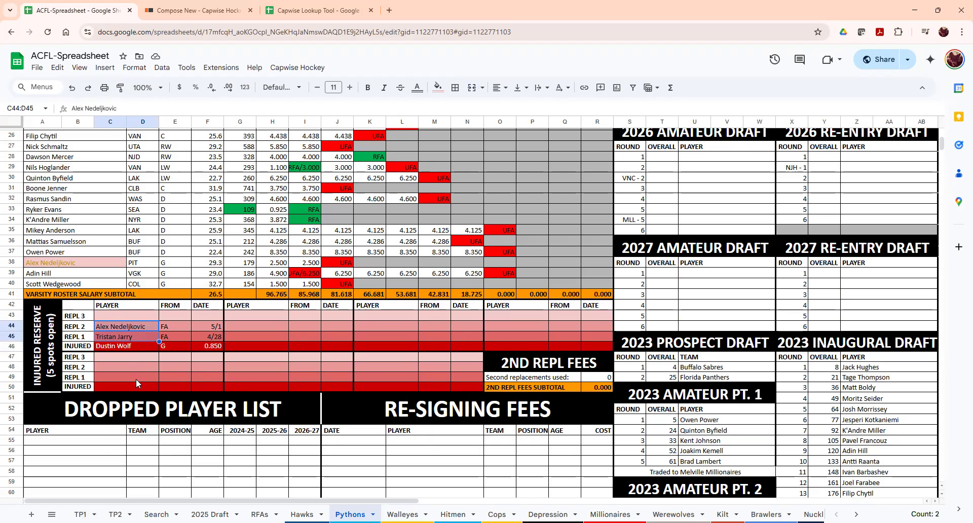
key("Return")
left_click(122, 326)
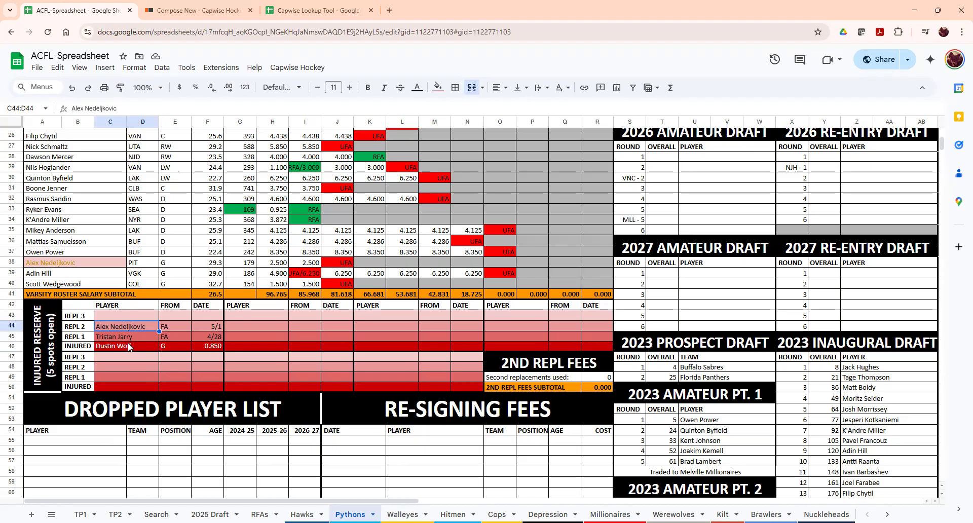
scroll(242, 338, "up", 4)
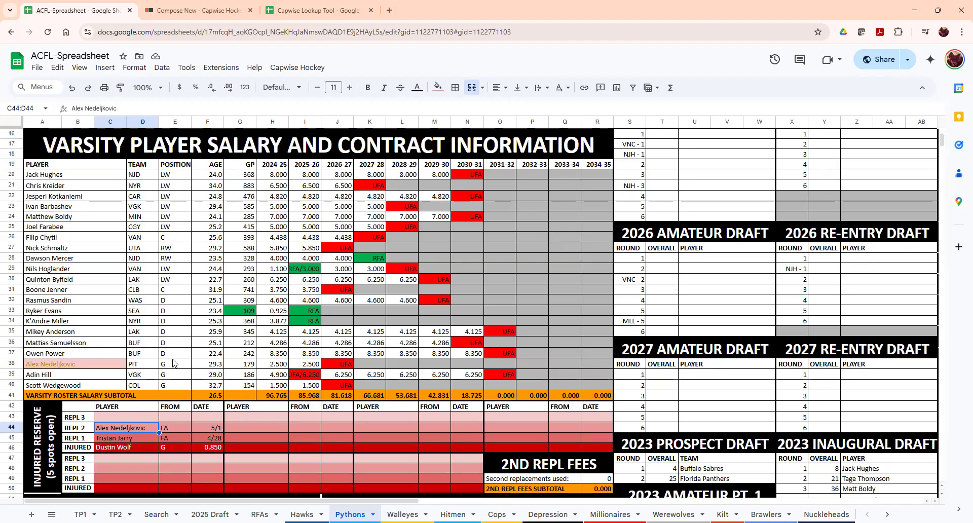
scroll(170, 360, "down", 3)
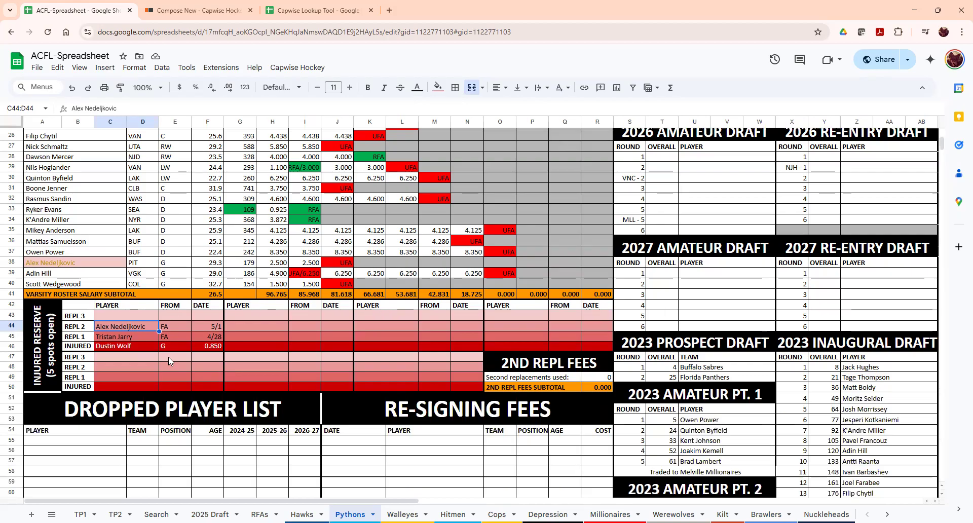
- Clear Alex Nedeljkovic, FA and 5/1 from the second replacement slot
key("Delete")
left_click_drag(170, 328, 208, 326)
key("Delete")
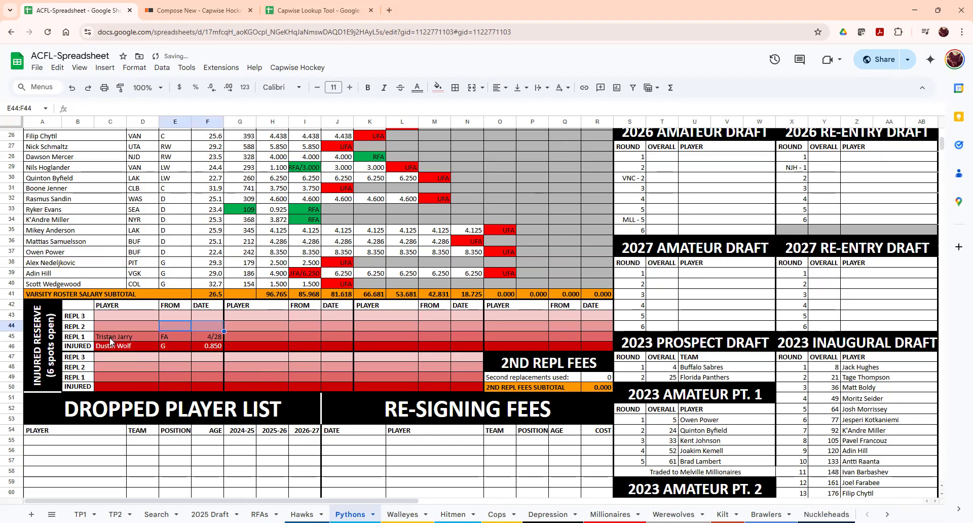
left_click(110, 336)
- Copy Adin Hill from the roster into the second injured reserve slot
left_click(79, 275)
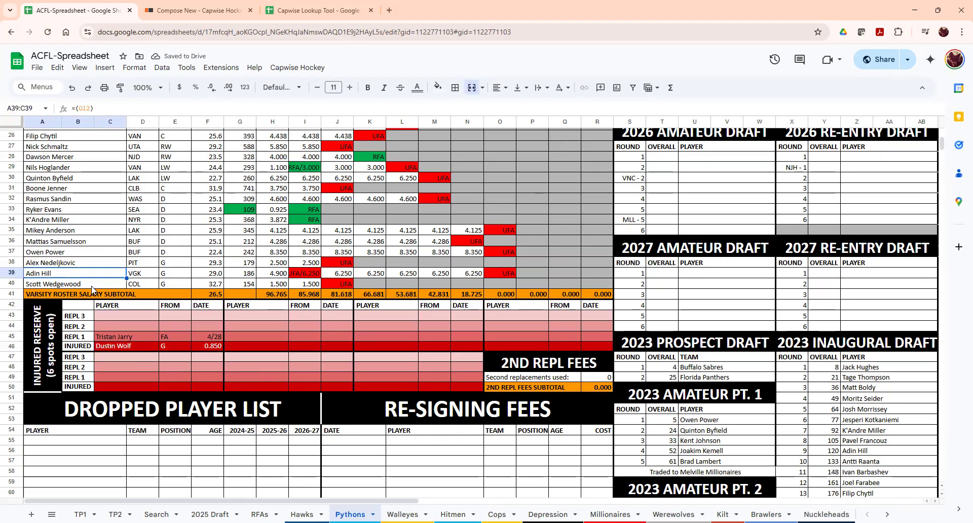
key("ctrl+c")
left_click(249, 350)
key("ctrl+v")
key("Up")
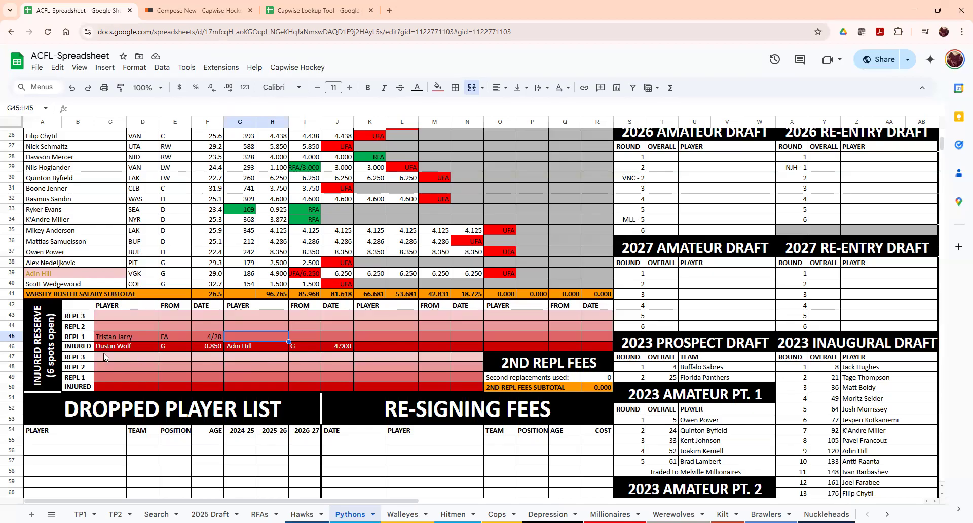
- Delete the Dustin Wolf, Tristan Jarry and Adin Hill injured reserve entries
left_click(124, 349)
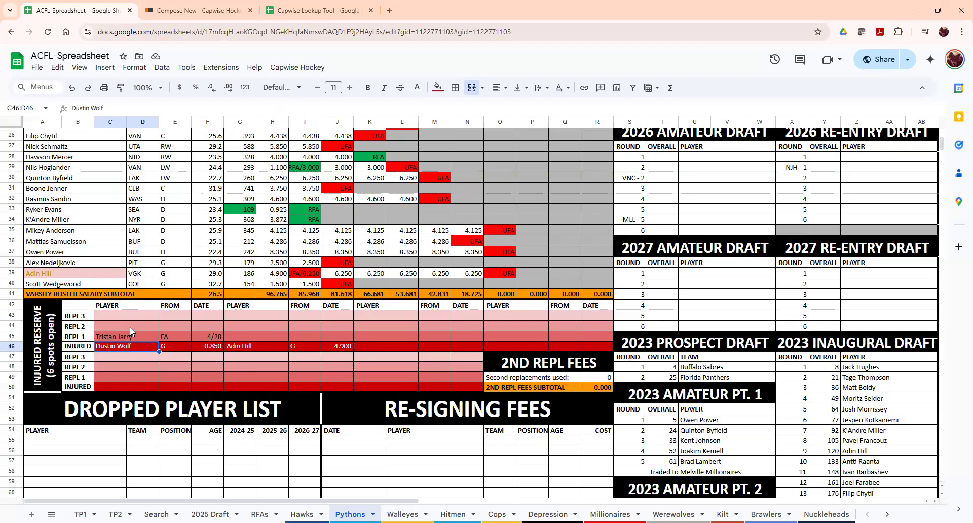
left_click(236, 346)
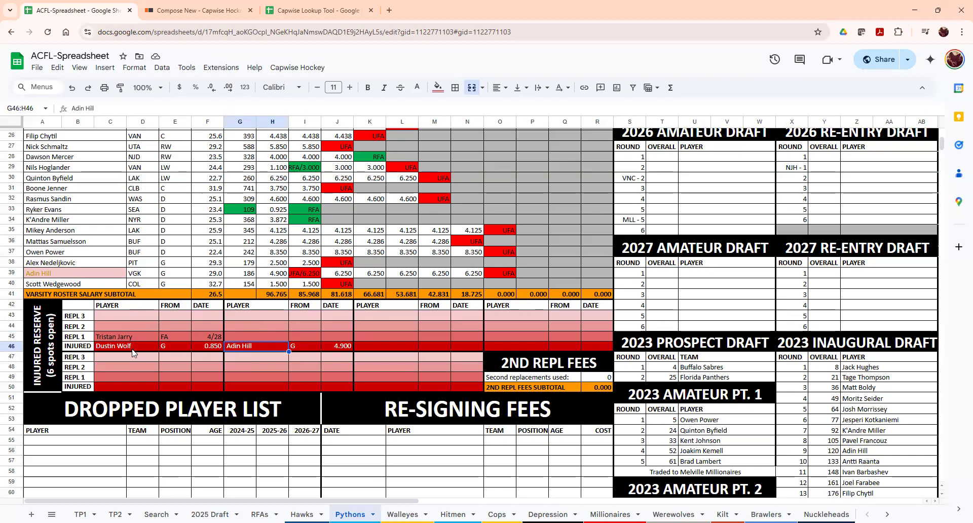
left_click(132, 350)
key("Delete")
left_click_drag(107, 336, 204, 336)
key("Delete")
left_click(244, 347)
key("Delete")
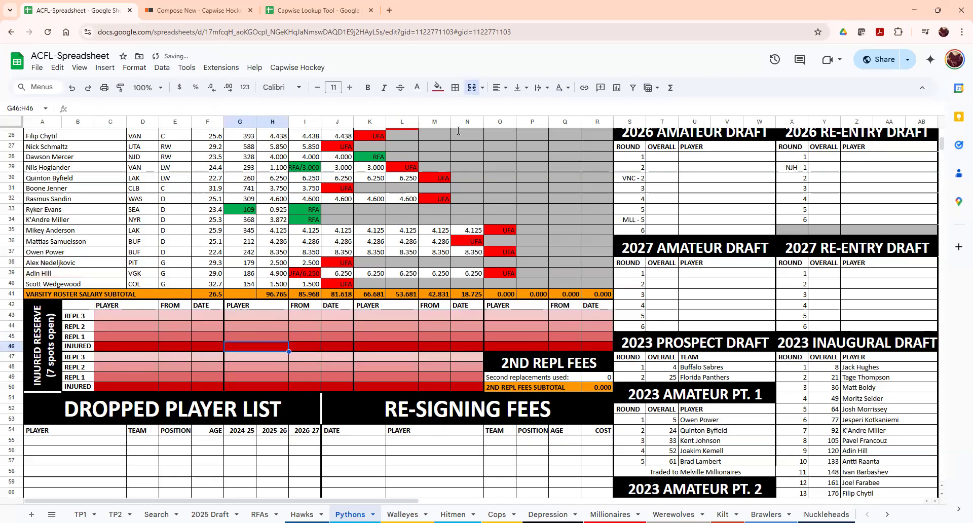
- Type Dustin Wolf into goaltender cell G11 in place of Alex Nedeljkovic
left_click(107, 347)
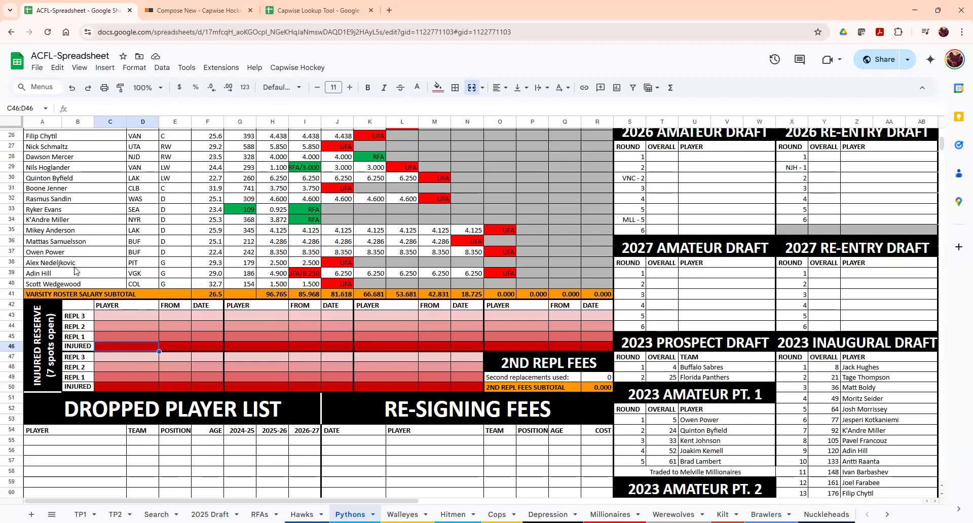
scroll(233, 228, "up", 5)
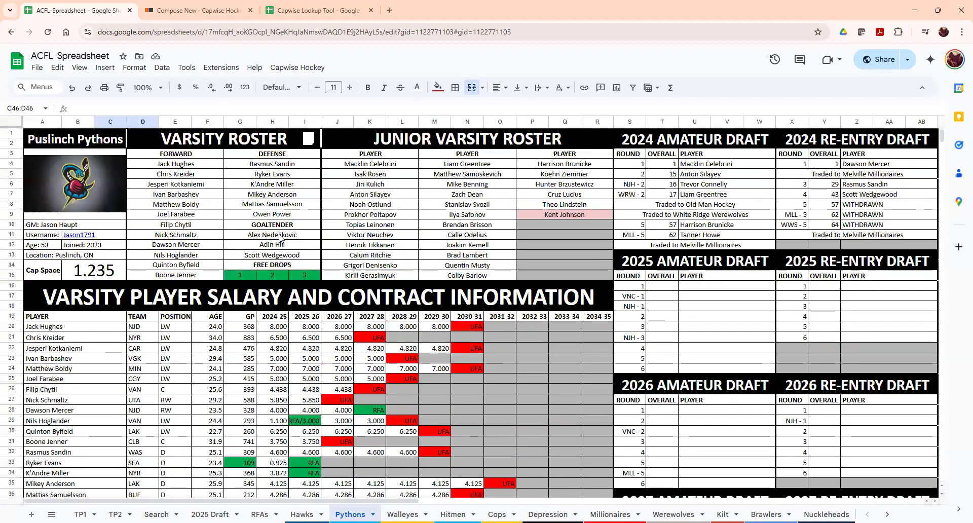
left_click(280, 235)
type("Dustin Wolf")
key("Return")
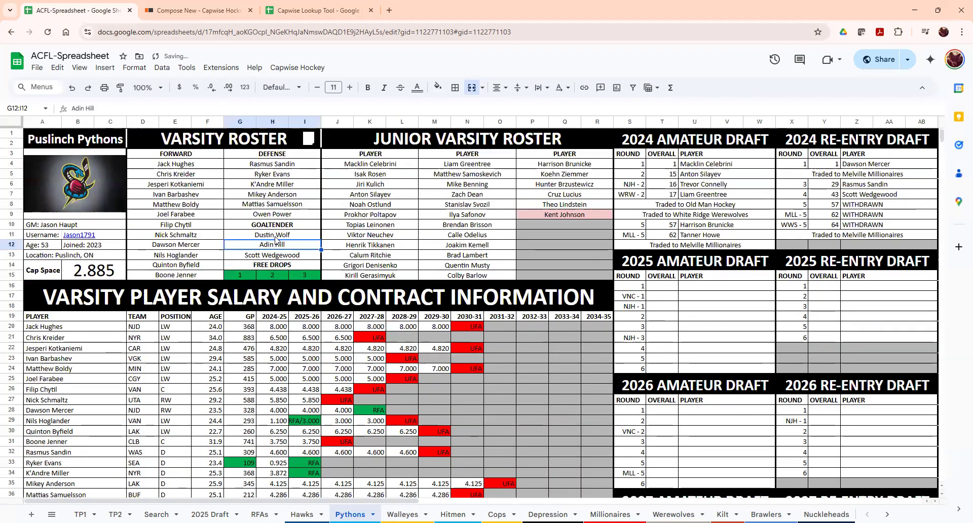
- Review the emptied Injured Reserve injured and REPL 1–3 player cells
scroll(160, 358, "down", 6)
left_click(48, 284)
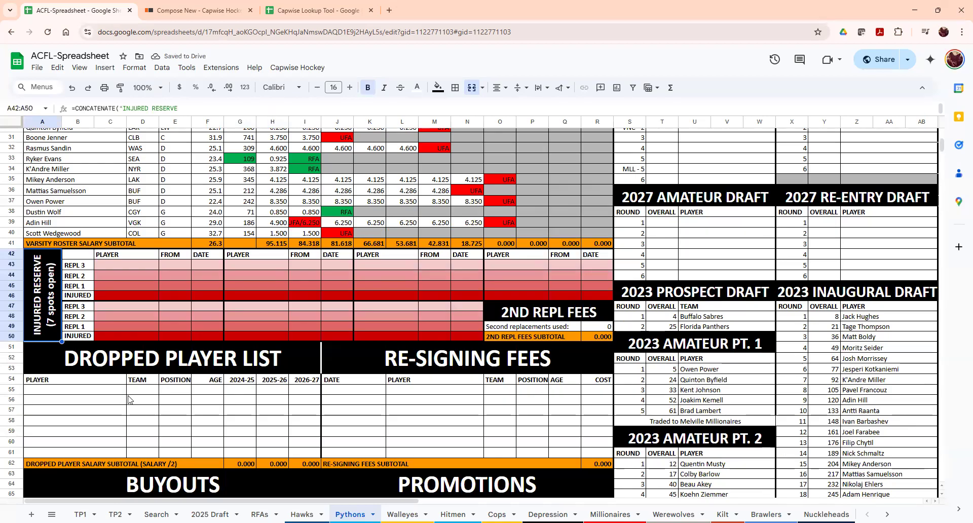
left_click(134, 297)
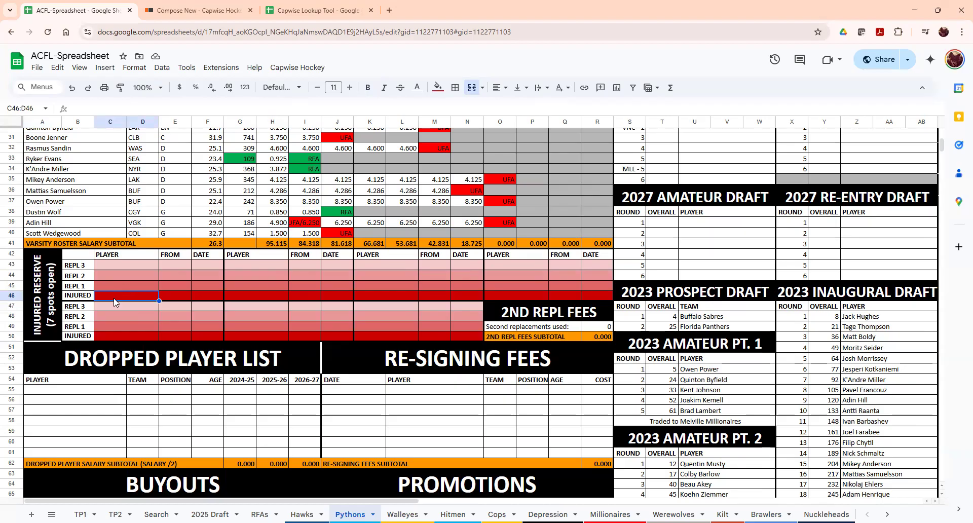
left_click(115, 285)
left_click(116, 273)
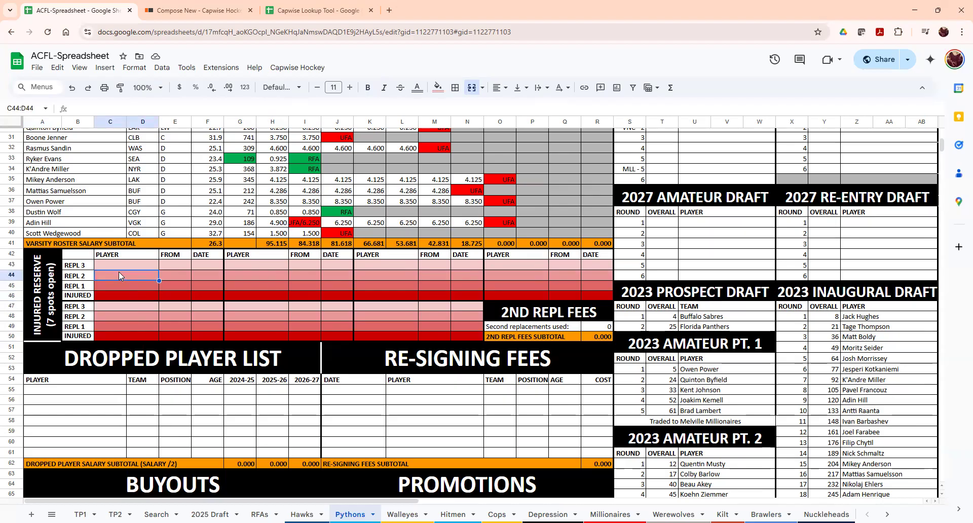
left_click(123, 264)
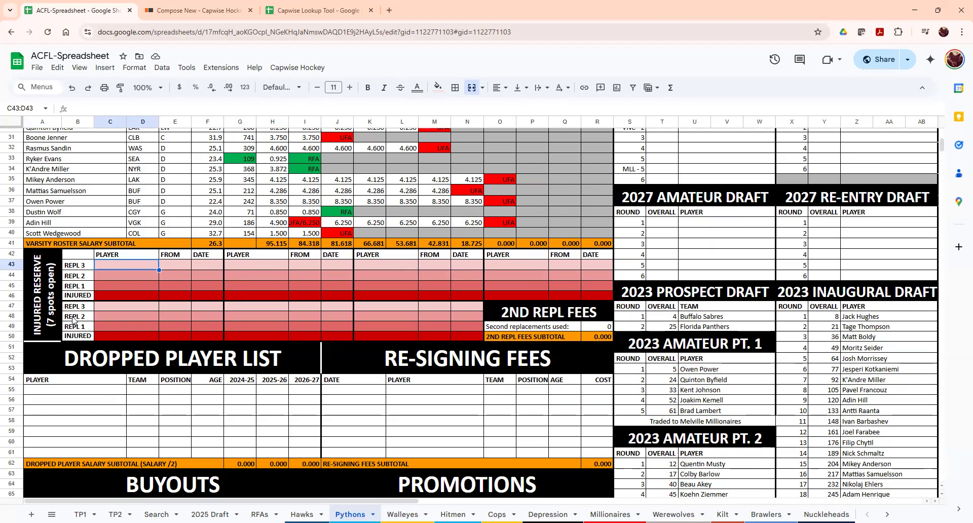
left_click(50, 304)
left_click(120, 266)
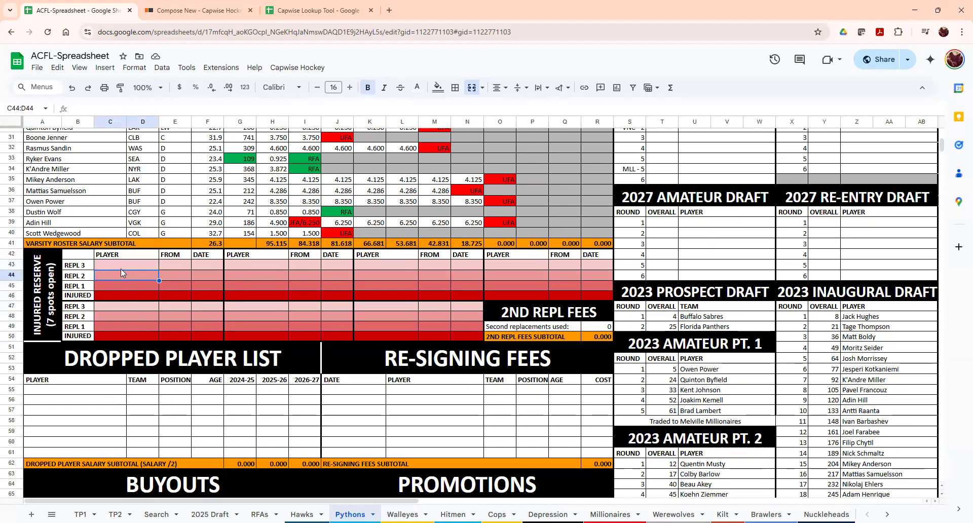
left_click(253, 265)
left_click_drag(404, 271, 562, 275)
left_click_drag(285, 307, 465, 315)
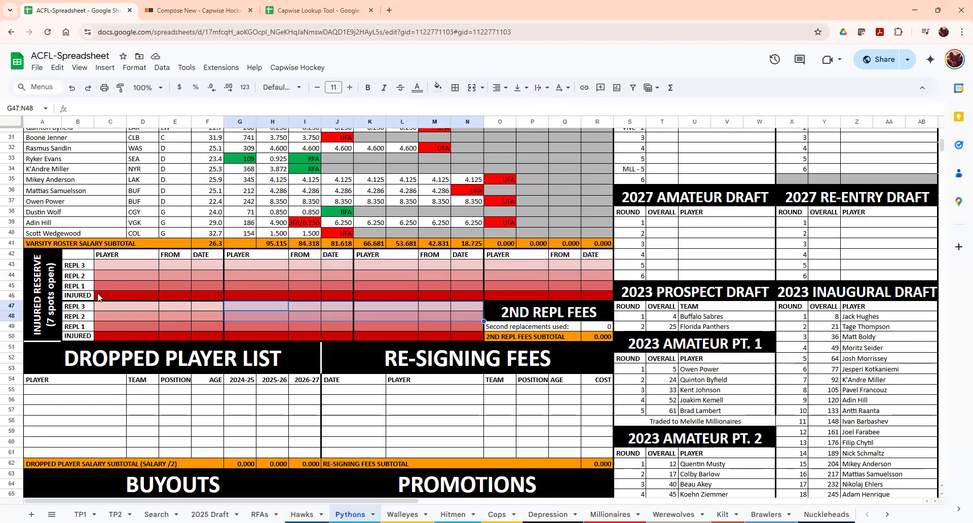
left_click_drag(513, 316, 517, 338)
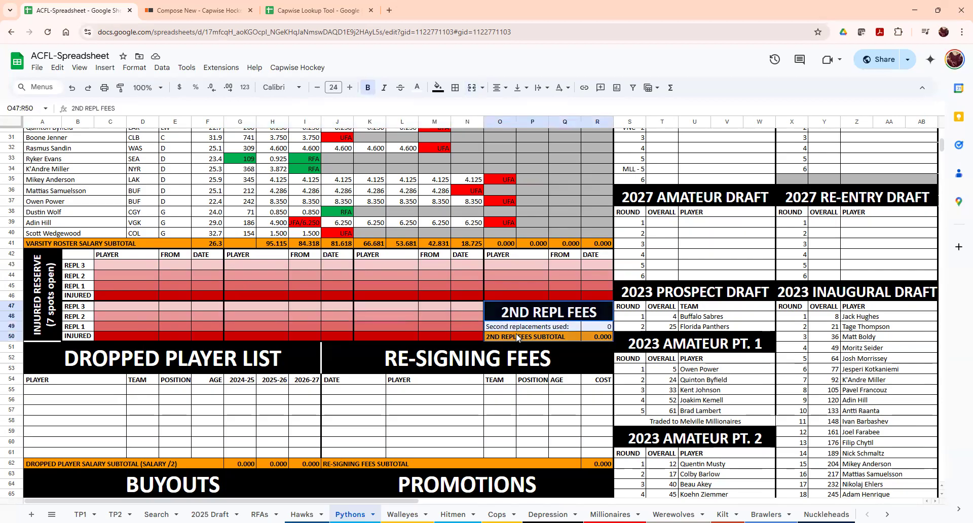
left_click(600, 330)
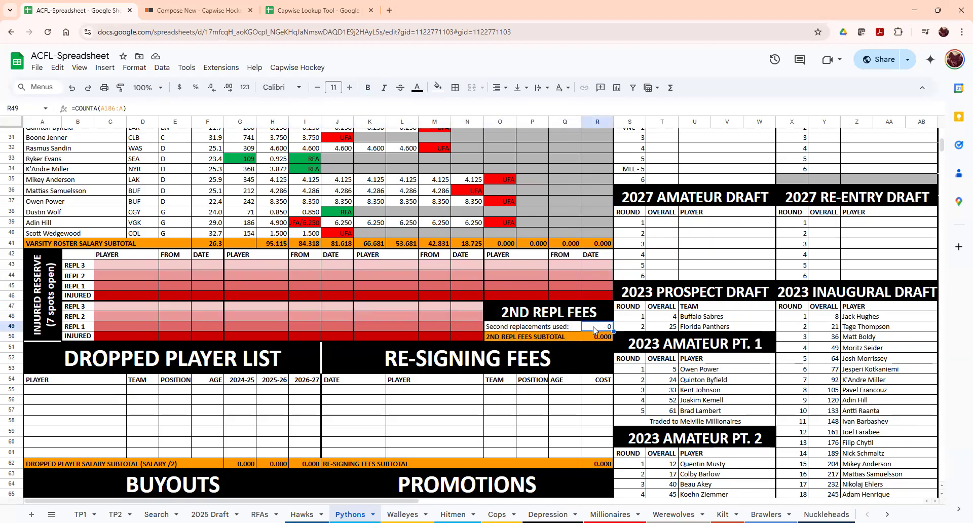
left_click(600, 338)
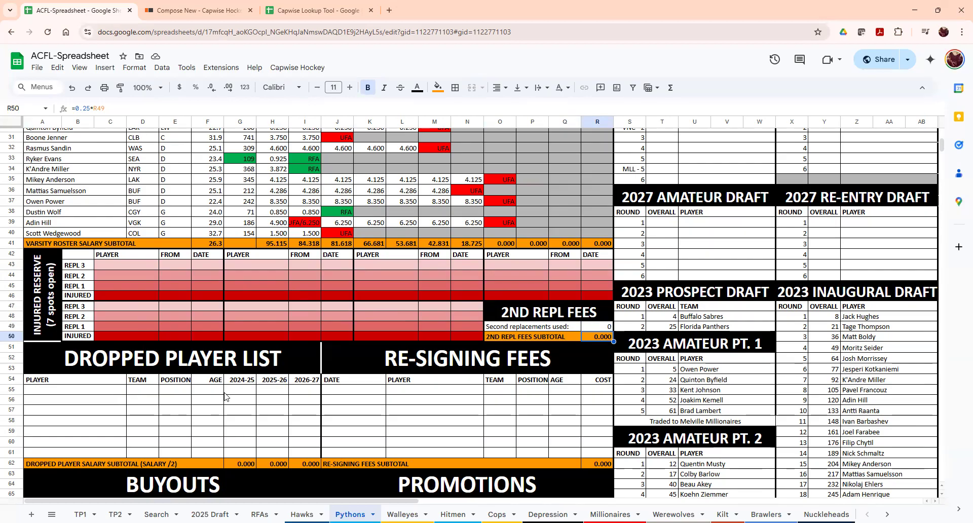
scroll(224, 397, "down", 10)
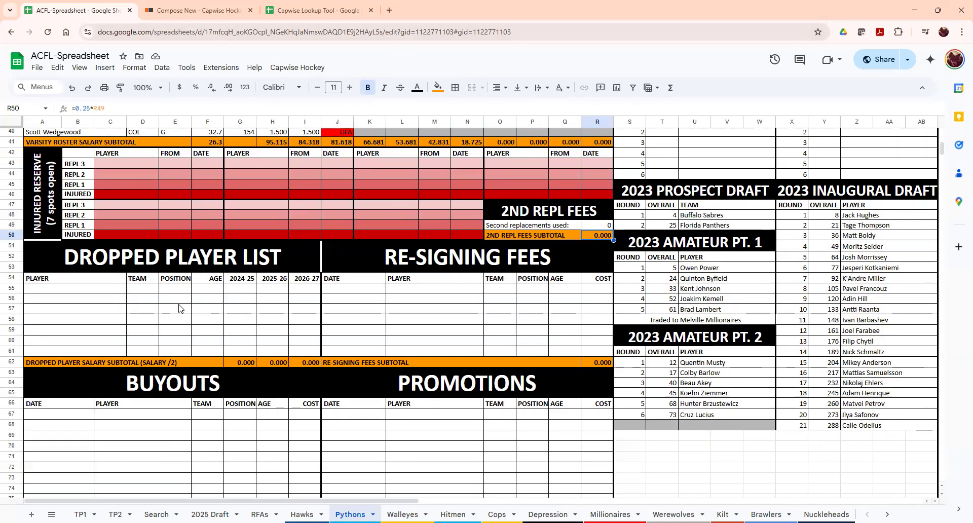
scroll(147, 365, "down", 18)
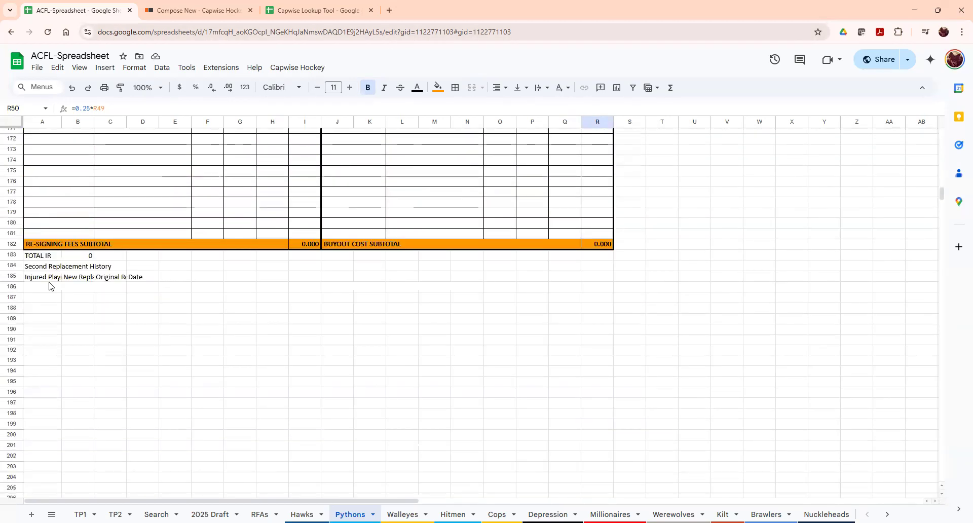
left_click(48, 288)
left_click(49, 269)
left_click(47, 284)
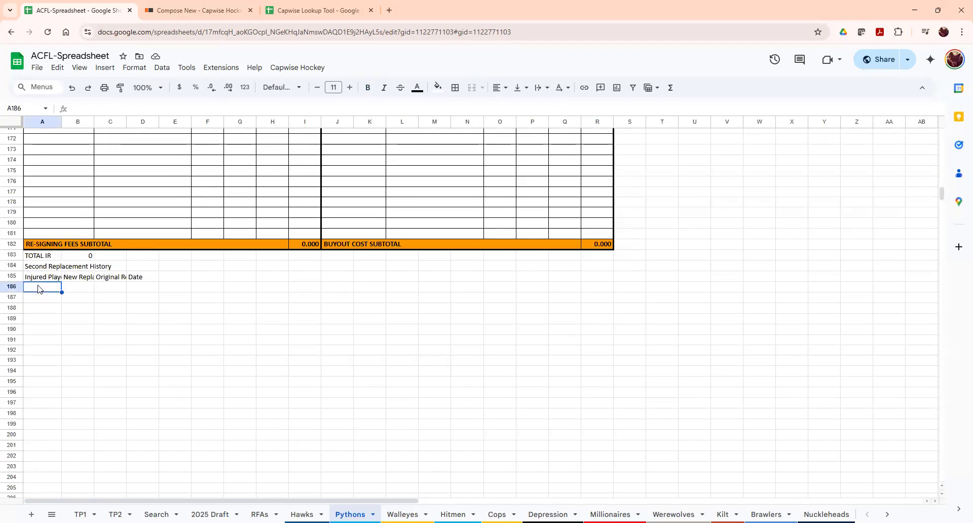
left_click(107, 287)
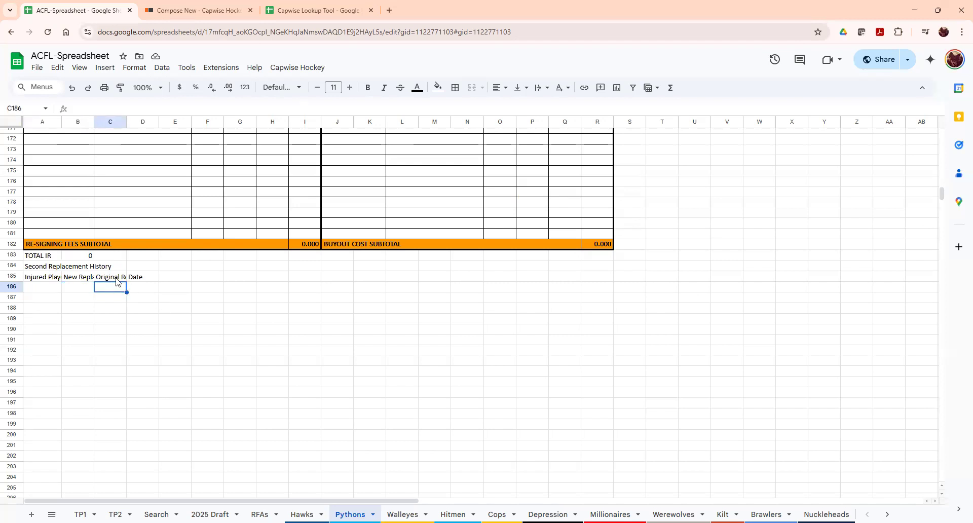
left_click(145, 290)
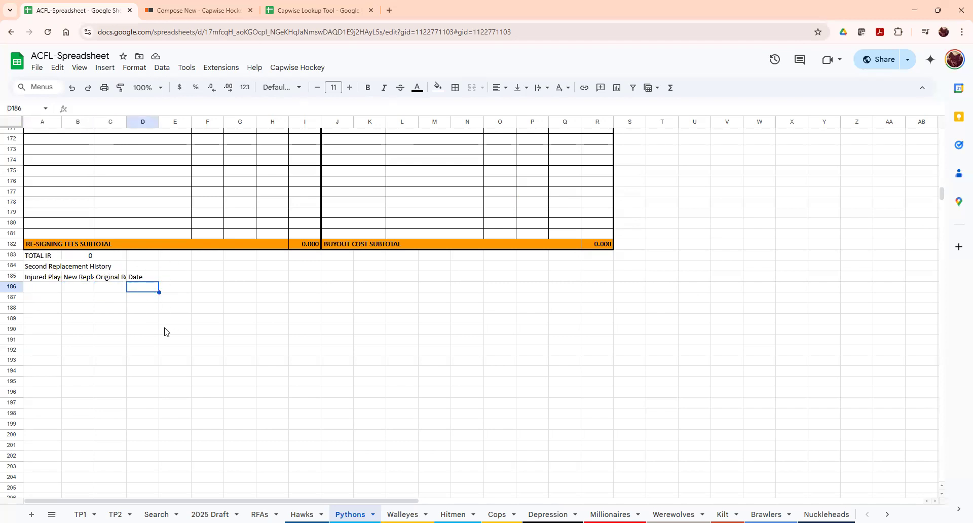
left_click(53, 288)
left_click(49, 298)
left_click(48, 309)
left_click(55, 341)
scroll(173, 420, "up", 1)
scroll(172, 424, "up", 20)
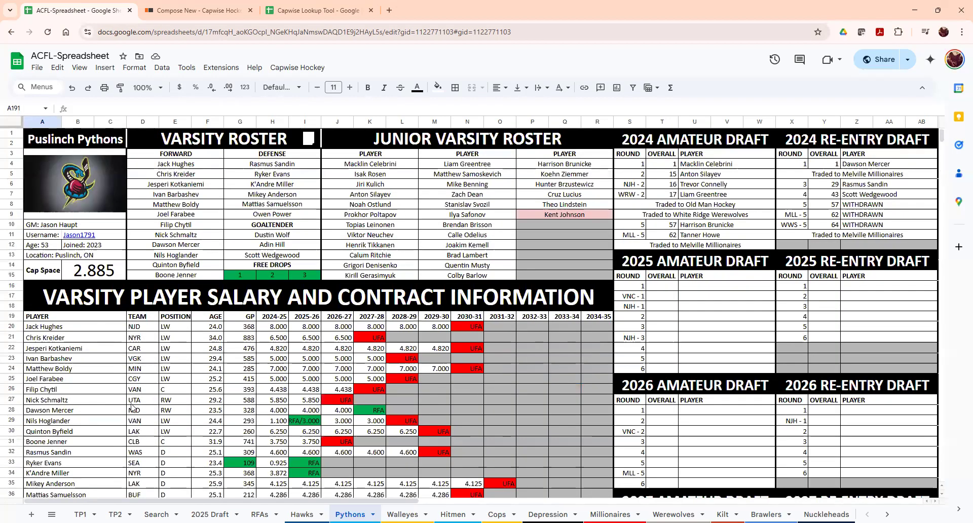
scroll(114, 357, "down", 6)
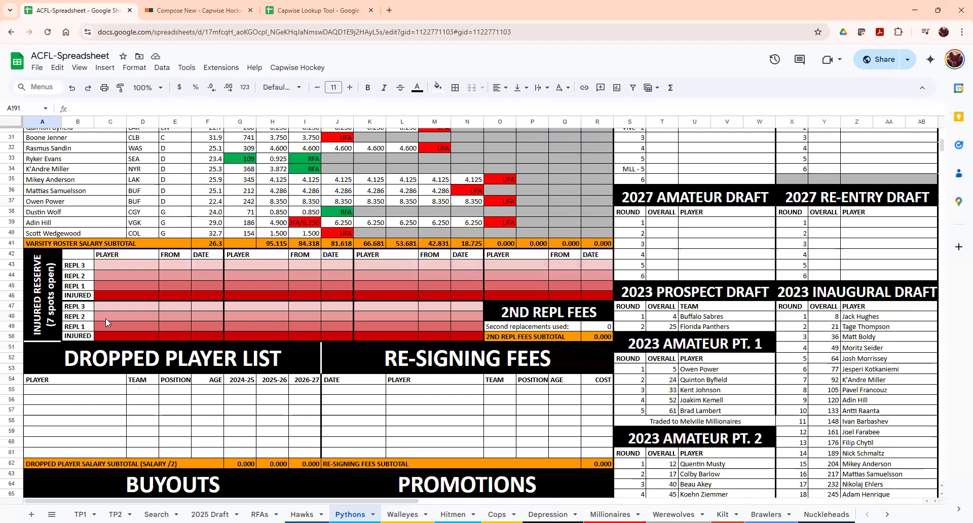
- Scroll to the Dropped Player List and inspect its name cells and team lookup formula
scroll(106, 318, "down", 2)
left_click_drag(198, 311, 183, 405)
left_click_drag(384, 307, 385, 403)
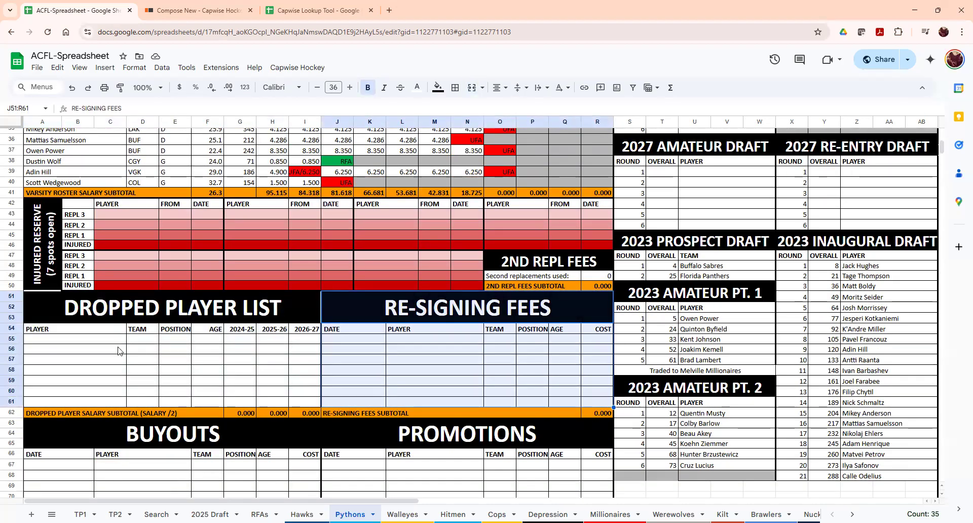
left_click(102, 339)
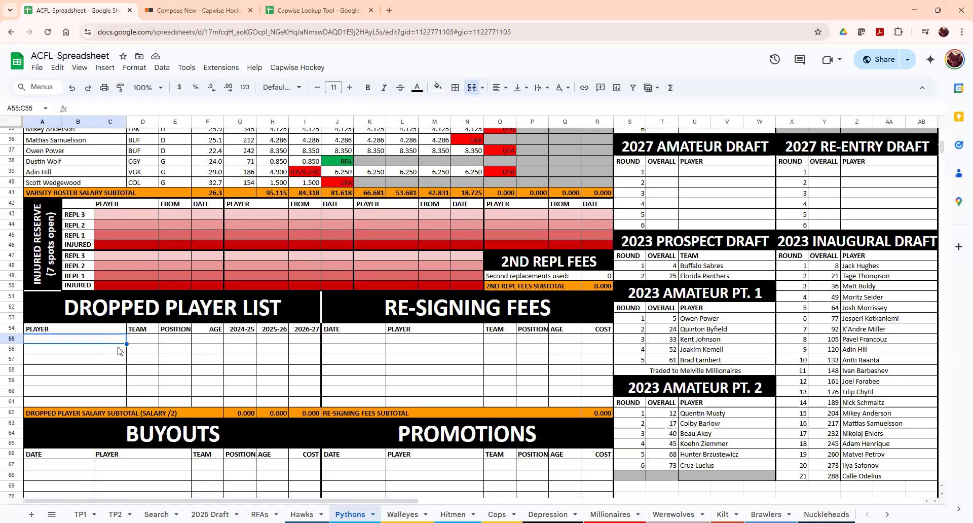
left_click(62, 361)
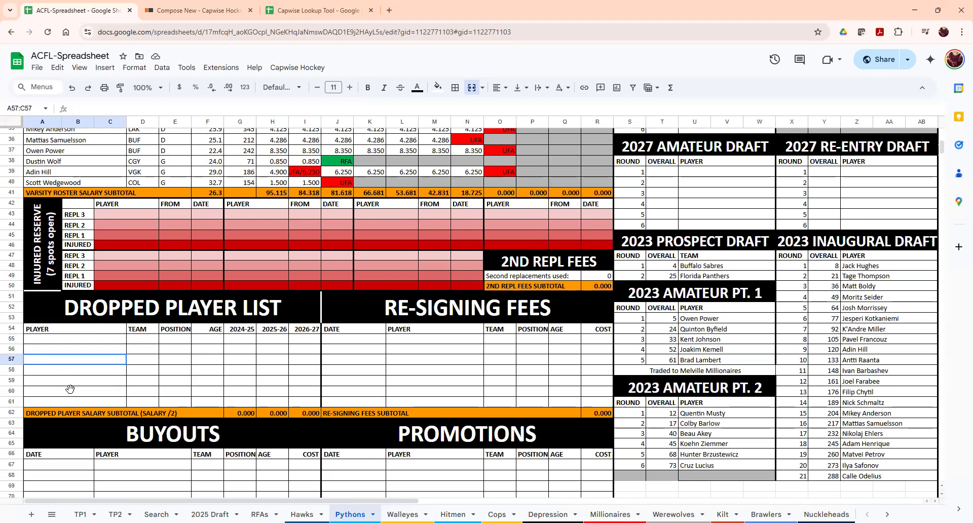
left_click(146, 364)
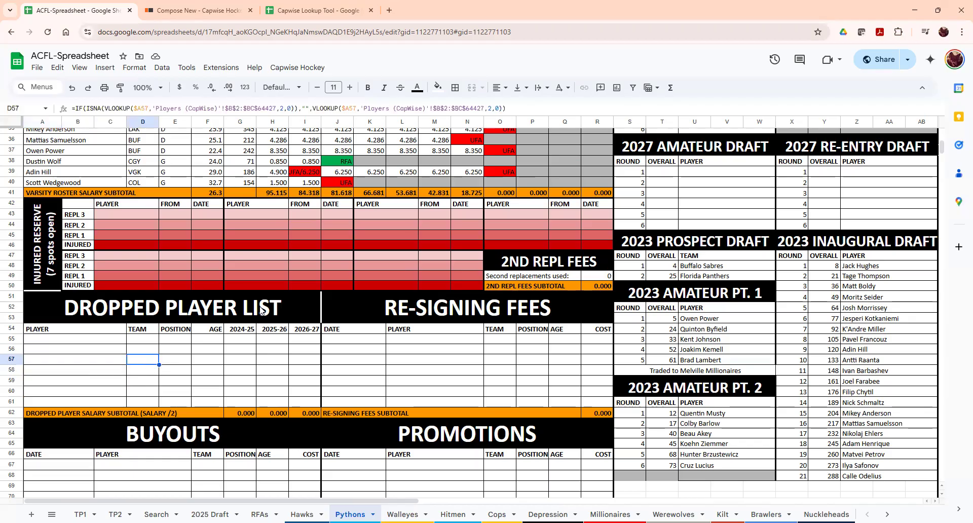
- Inspect the Re-Signing Fees cells and lookup formula, then select the empty rows J55:N60
scroll(391, 340, "down", 2)
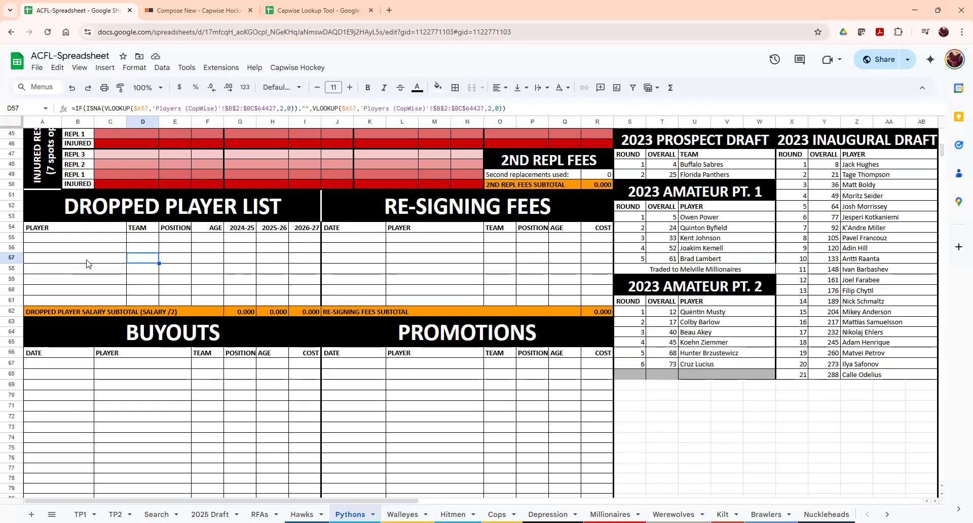
left_click_drag(79, 242, 84, 304)
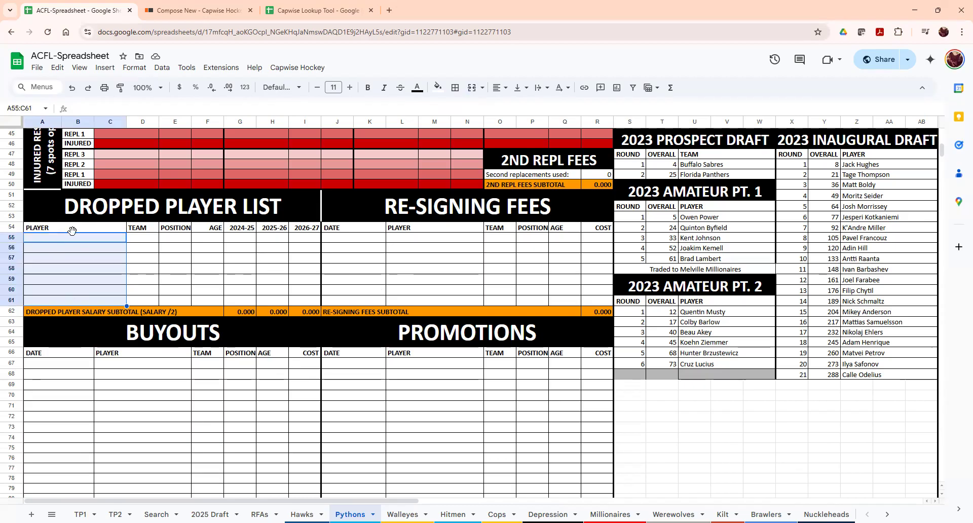
left_click(84, 259)
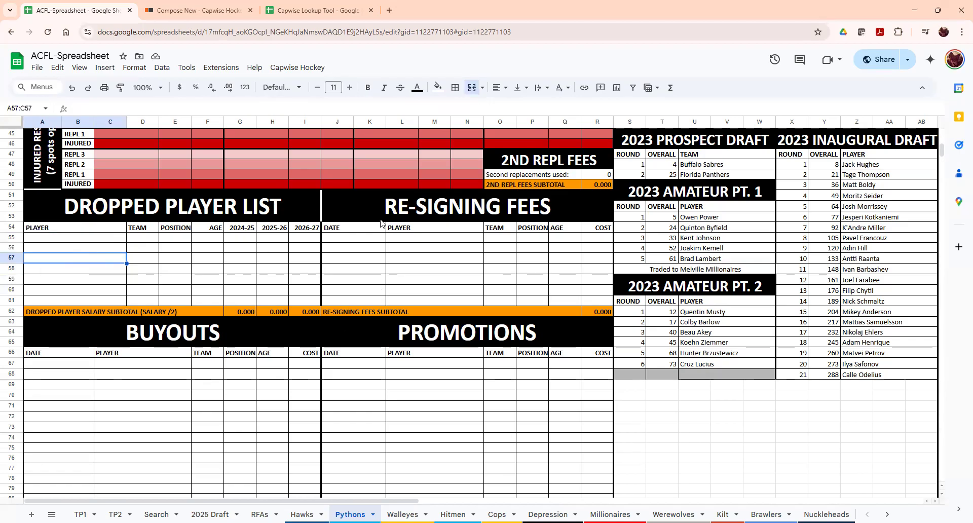
left_click(359, 241)
left_click(405, 243)
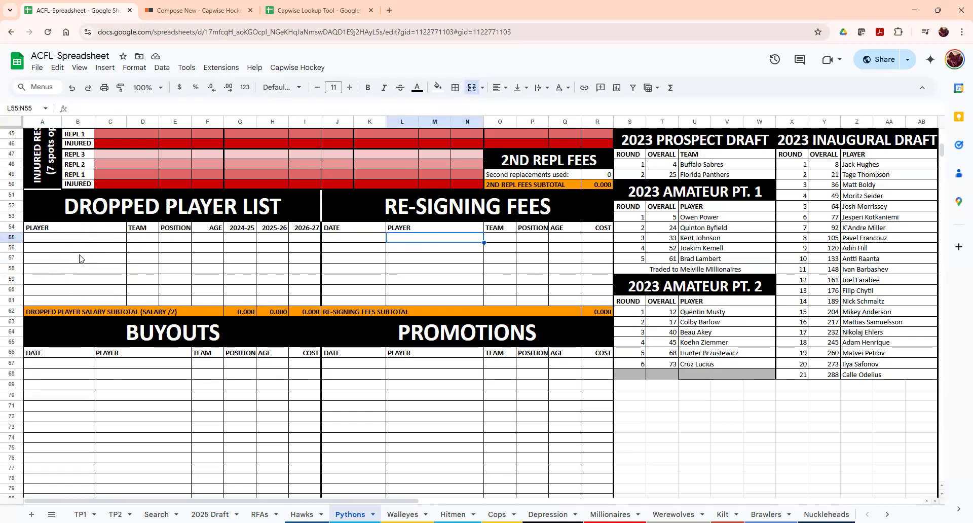
left_click(57, 250)
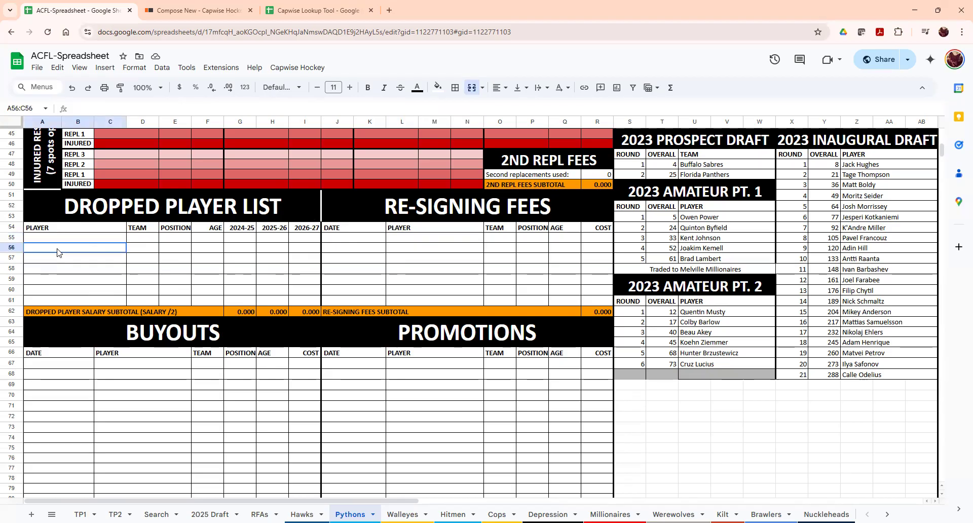
left_click(495, 249)
left_click(435, 259)
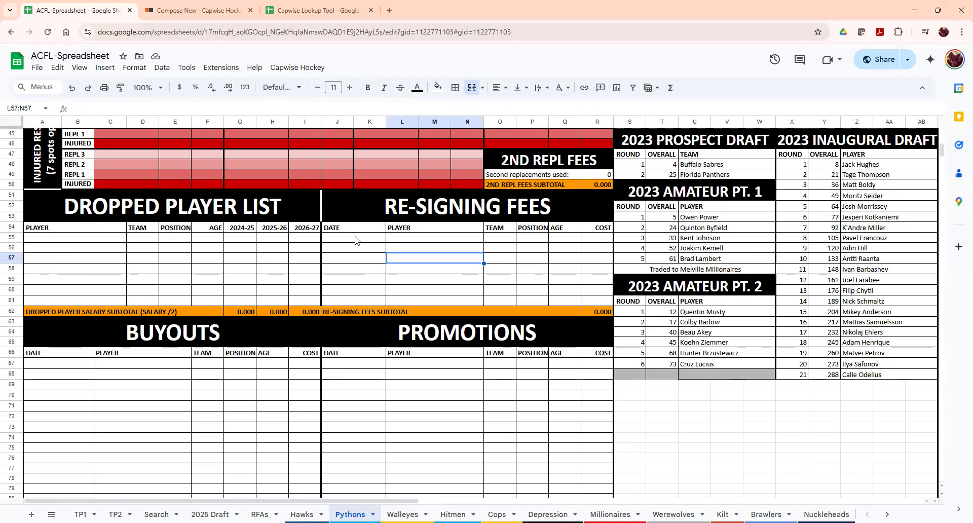
left_click_drag(355, 237, 467, 290)
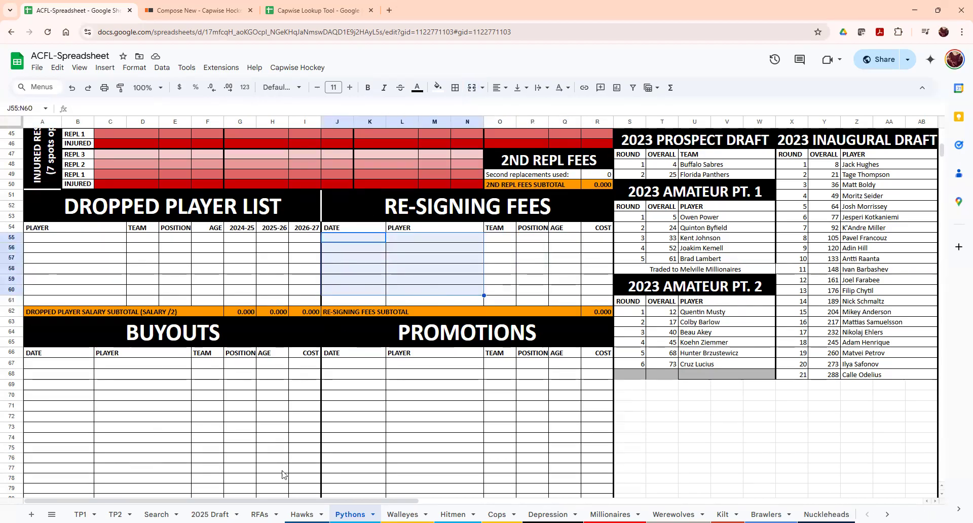
scroll(285, 474, "down", 20)
scroll(285, 437, "down", 2)
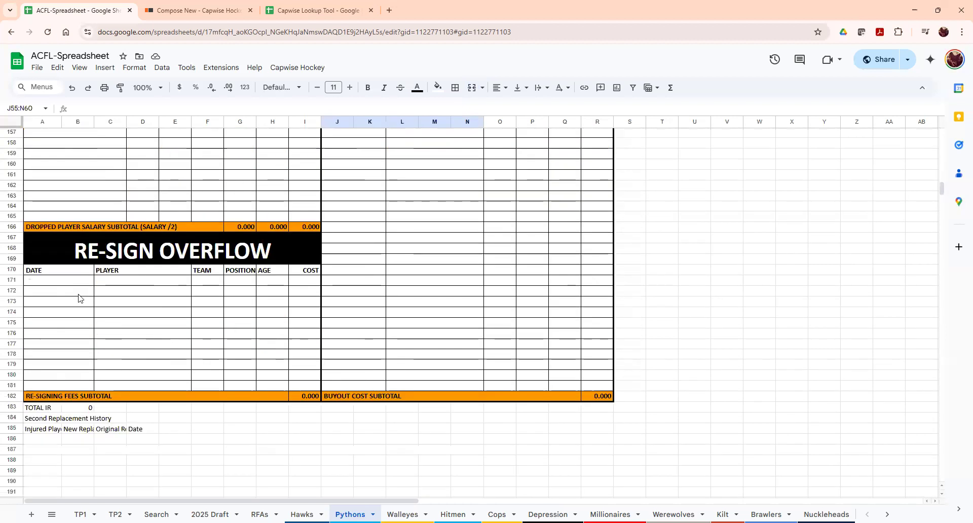
scroll(191, 402, "up", 13)
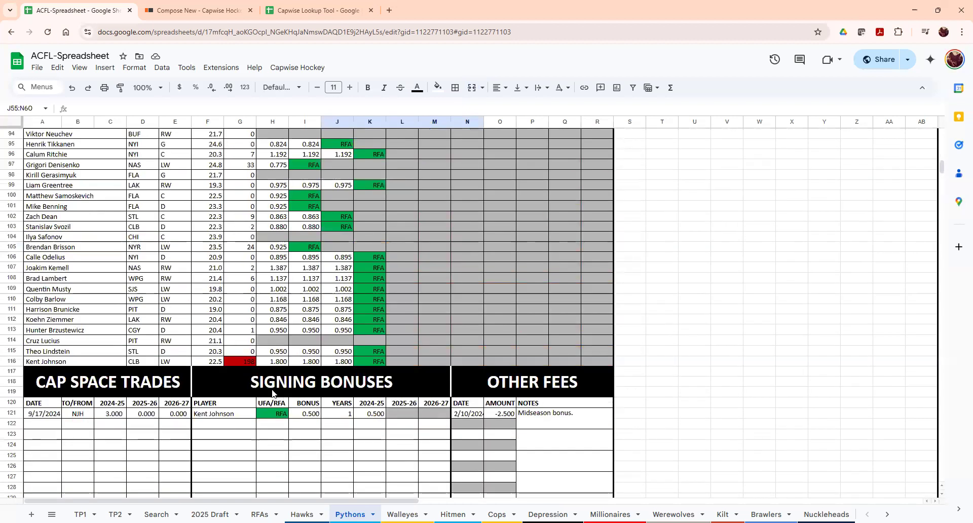
scroll(264, 393, "up", 15)
scroll(242, 375, "down", 6)
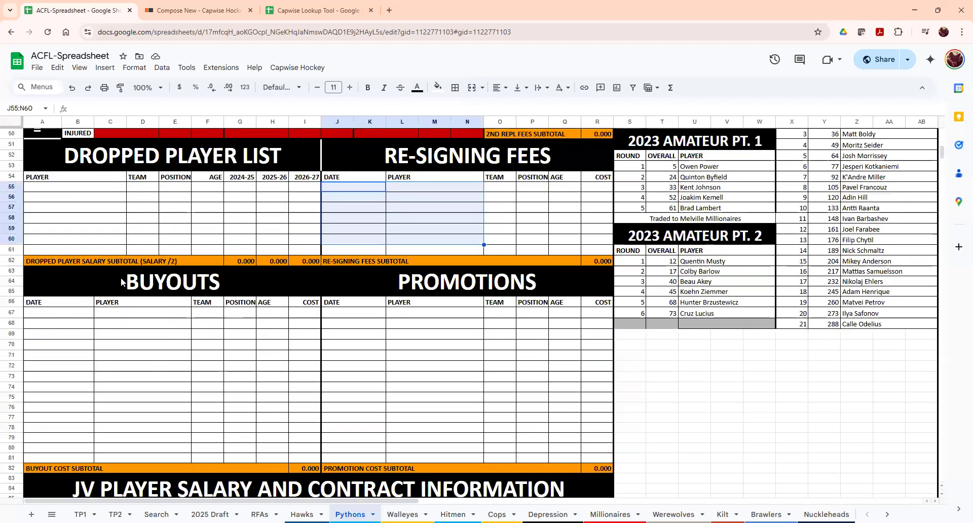
left_click(101, 289)
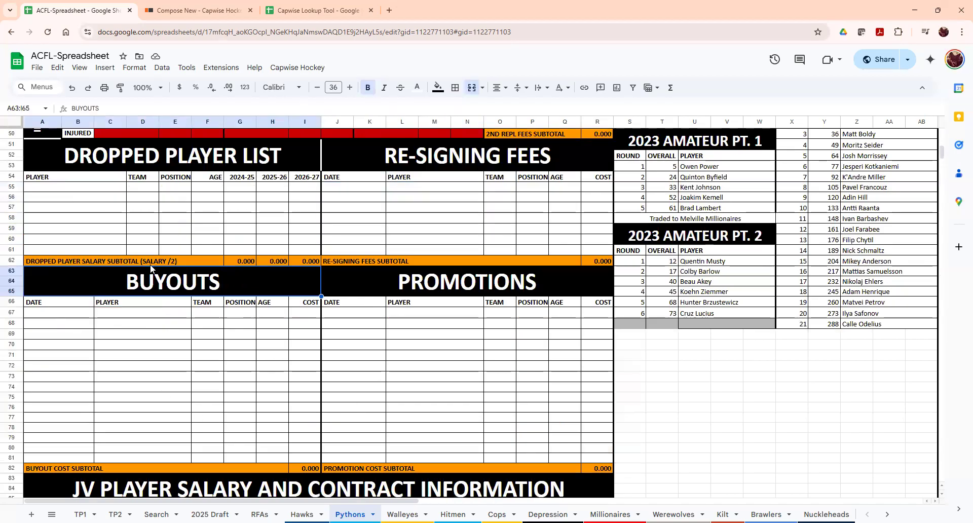
left_click(202, 260)
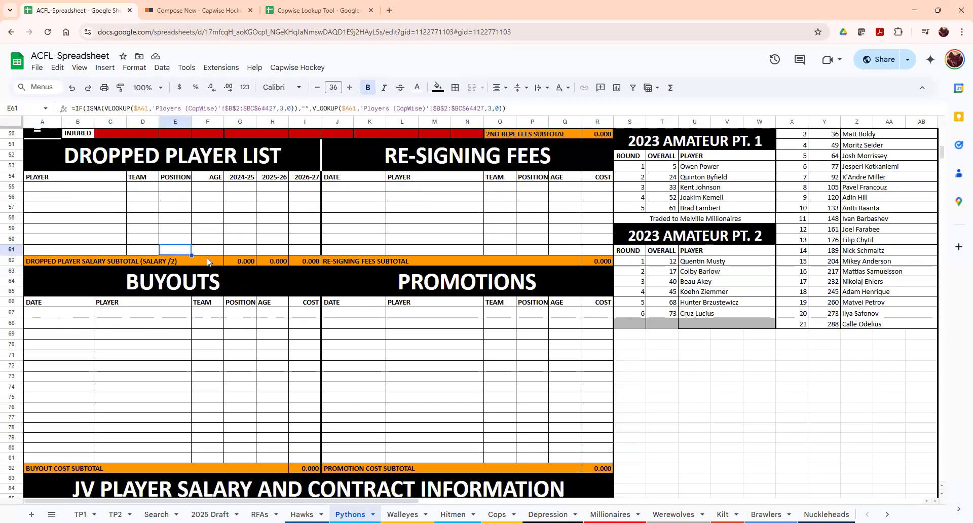
left_click(251, 261)
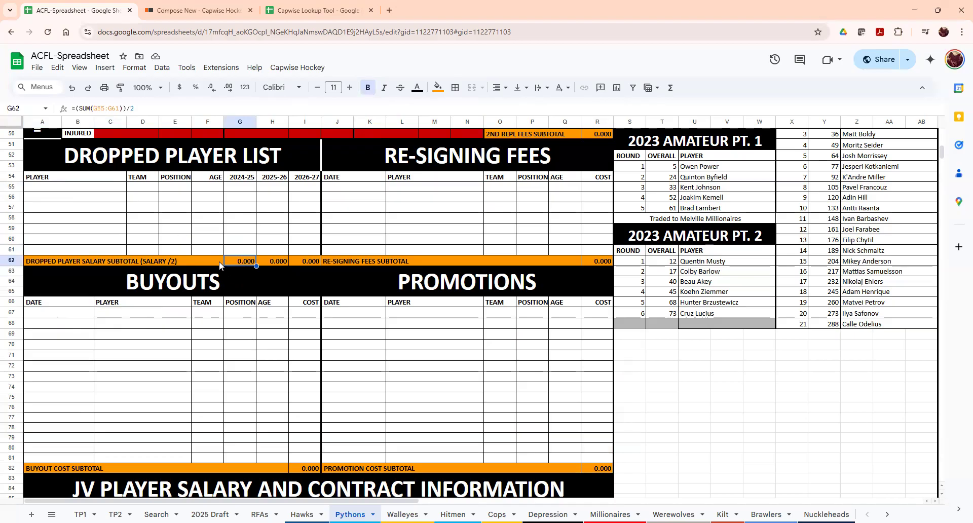
left_click(230, 197)
left_click(102, 198)
type("Dustin Wolf")
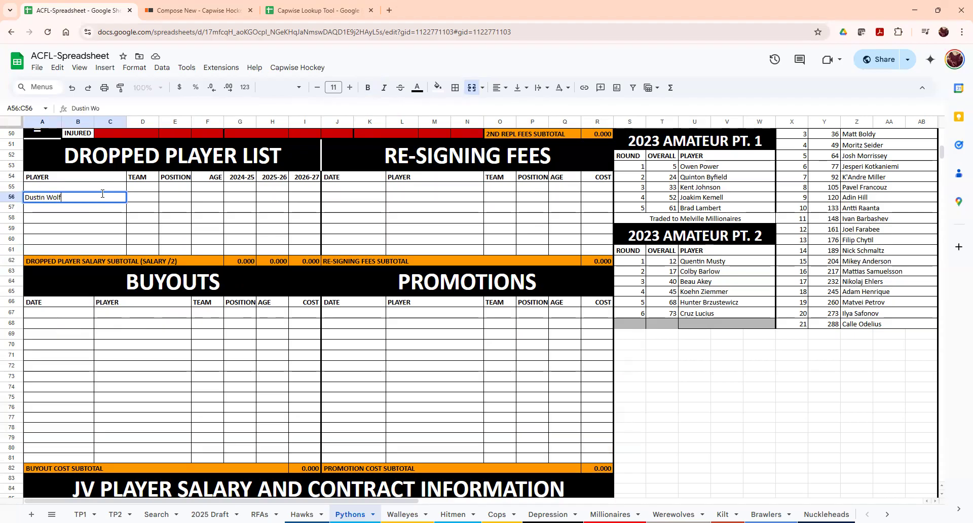
key("Return")
left_click(244, 207)
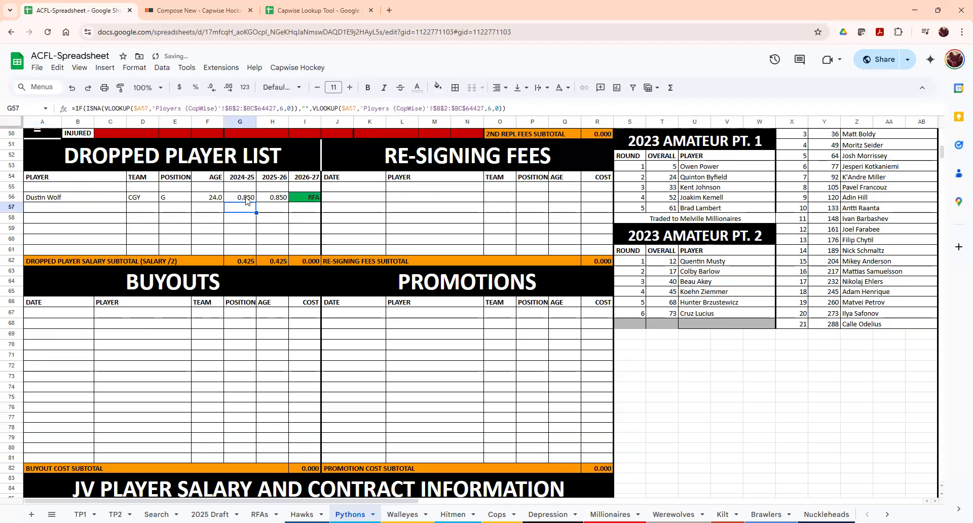
left_click(245, 261)
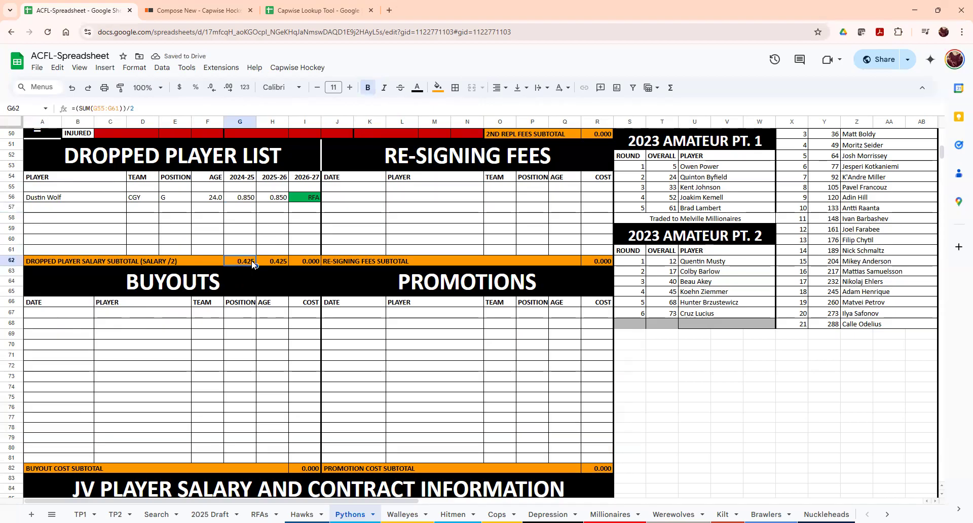
left_click(64, 209)
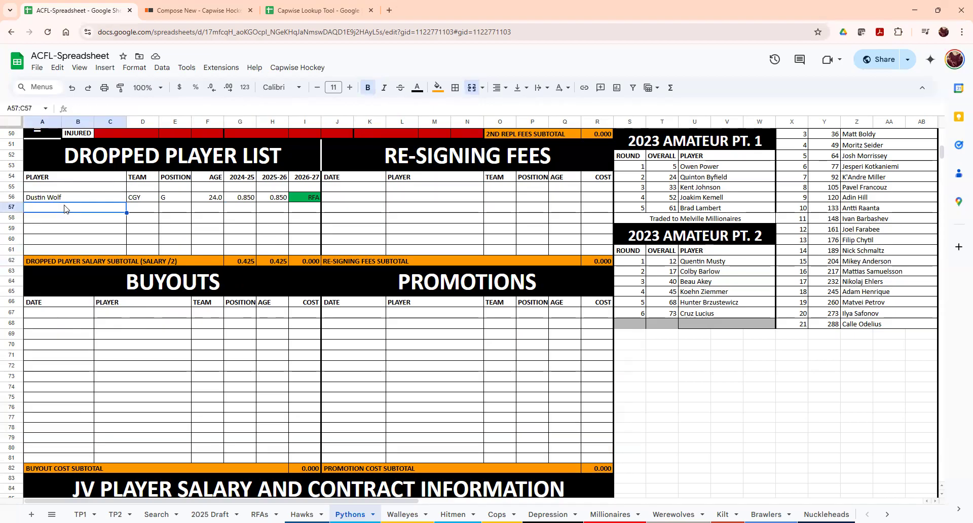
left_click(57, 198)
key("Delete")
left_click(425, 206)
left_click(408, 189)
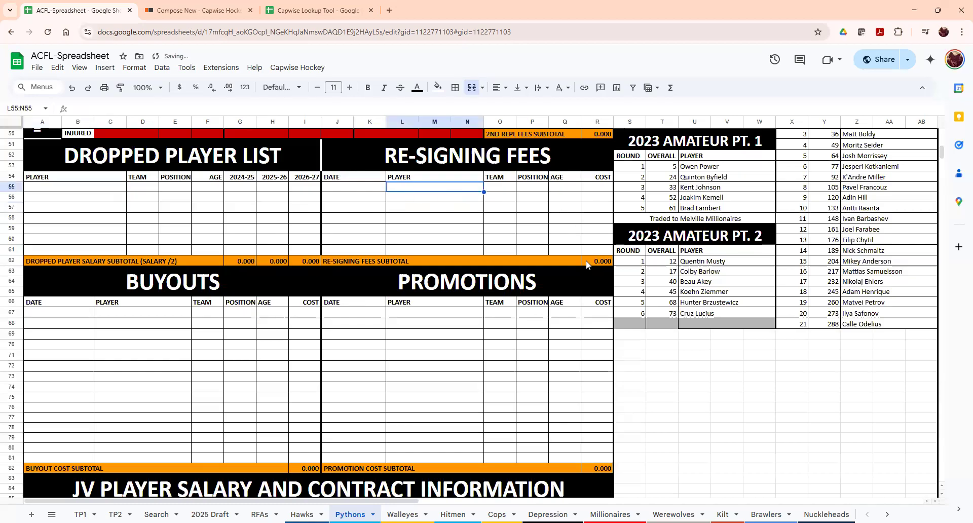
left_click(606, 260)
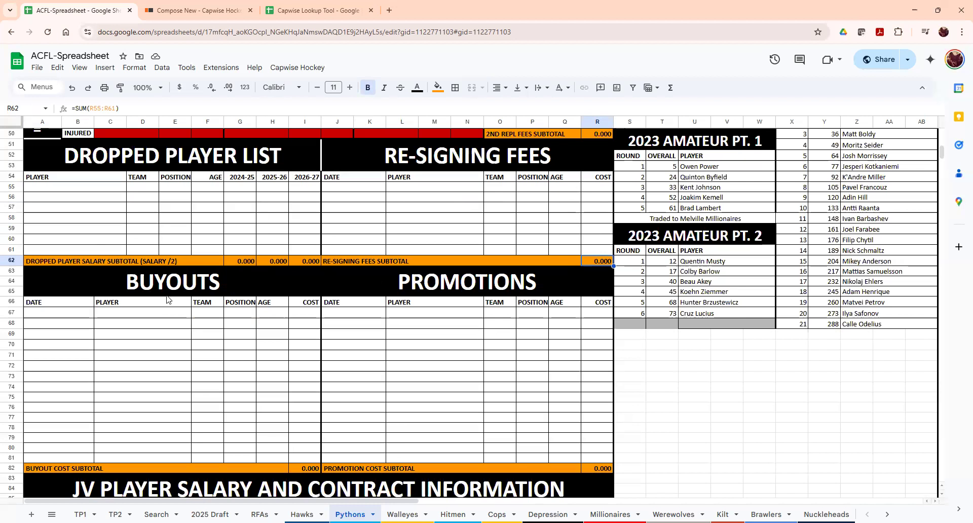
scroll(152, 279, "down", 3)
scroll(133, 258, "up", 1)
left_click(52, 223)
left_click(167, 221)
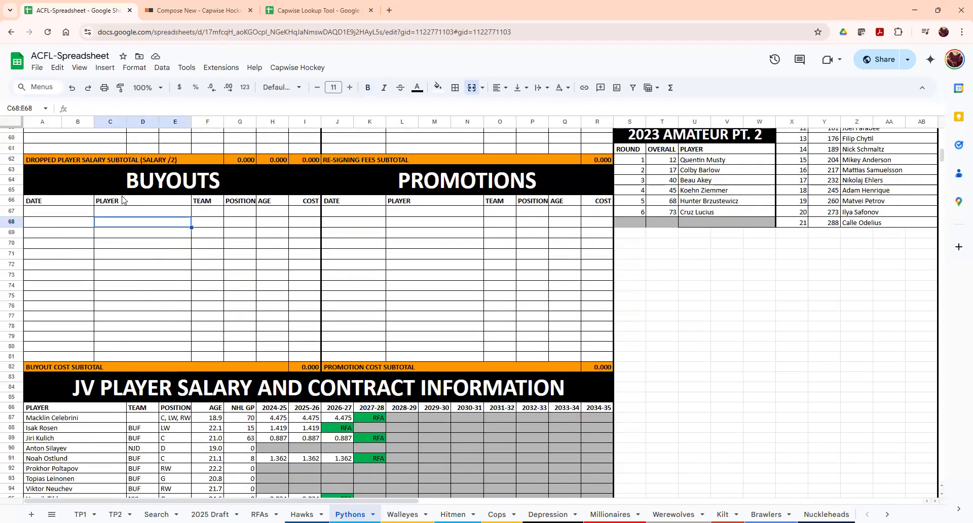
type("Dustin Wolf")
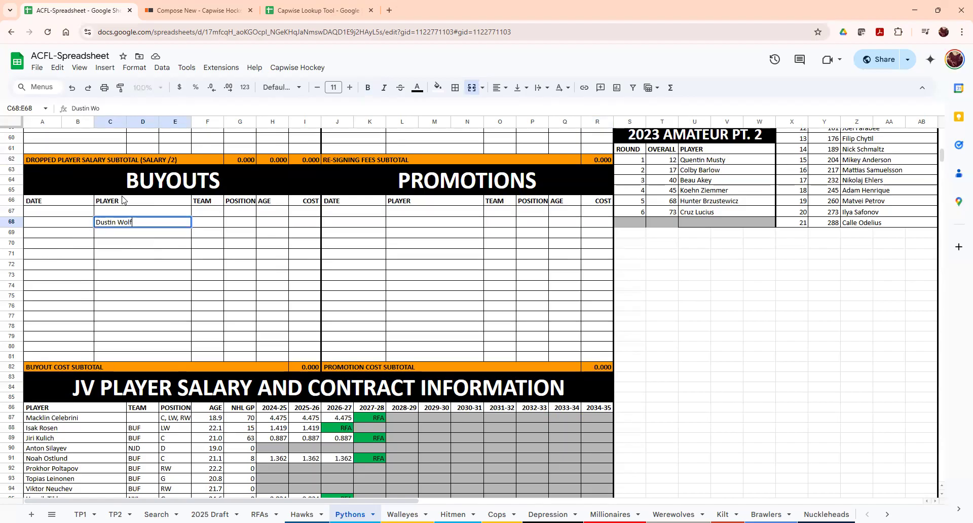
key("Return")
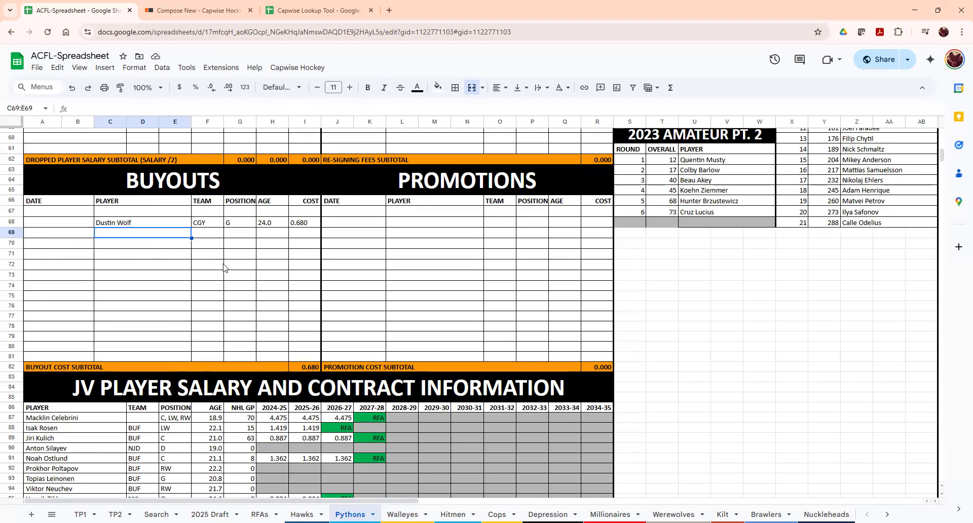
left_click(130, 212)
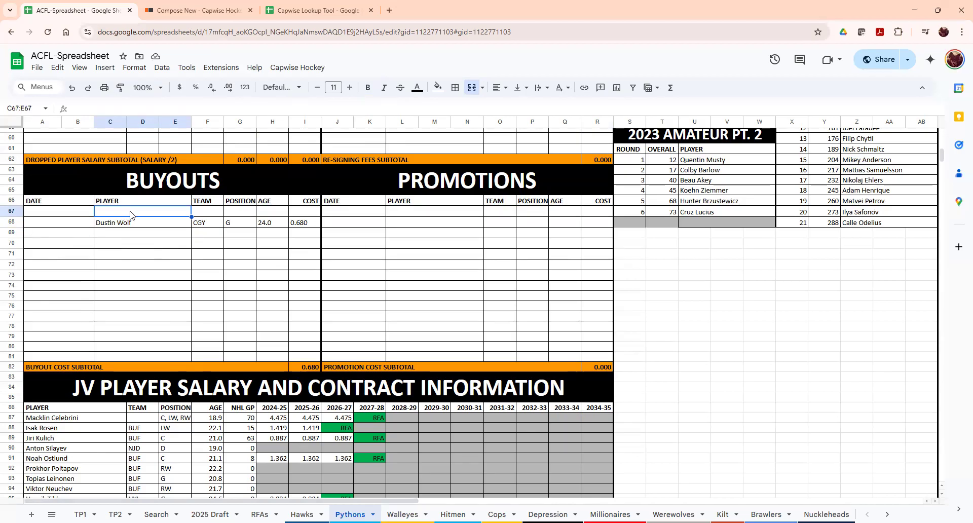
left_click(292, 223)
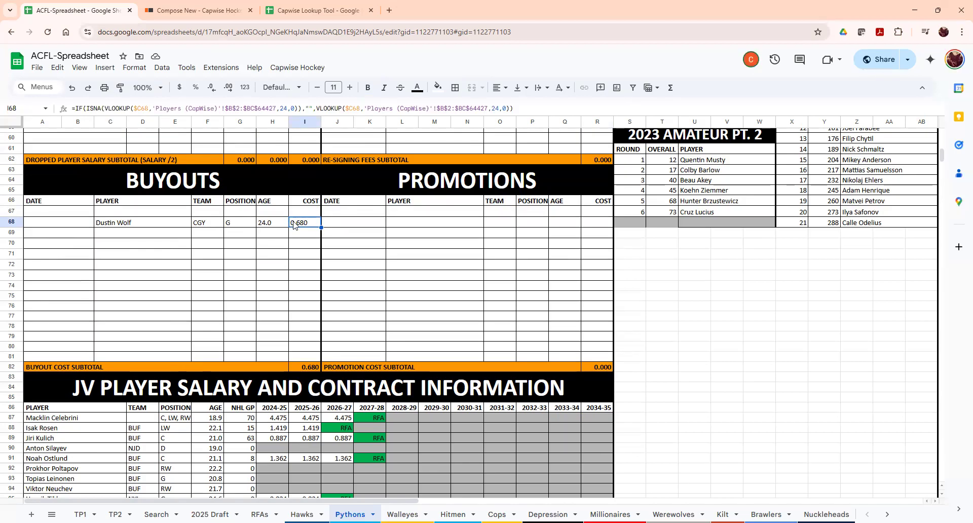
left_click(123, 223)
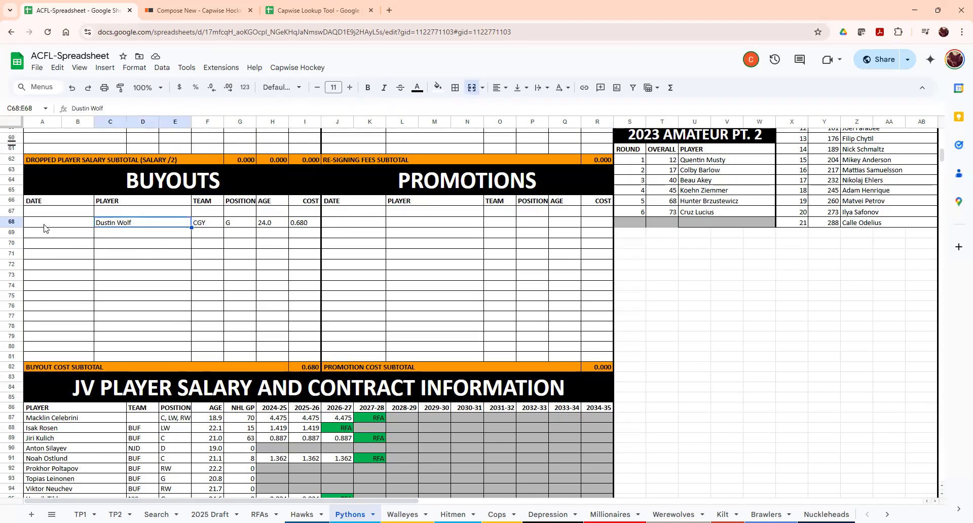
left_click_drag(164, 355, 140, 223)
left_click(141, 222)
key("Delete")
scroll(382, 293, "down", 15)
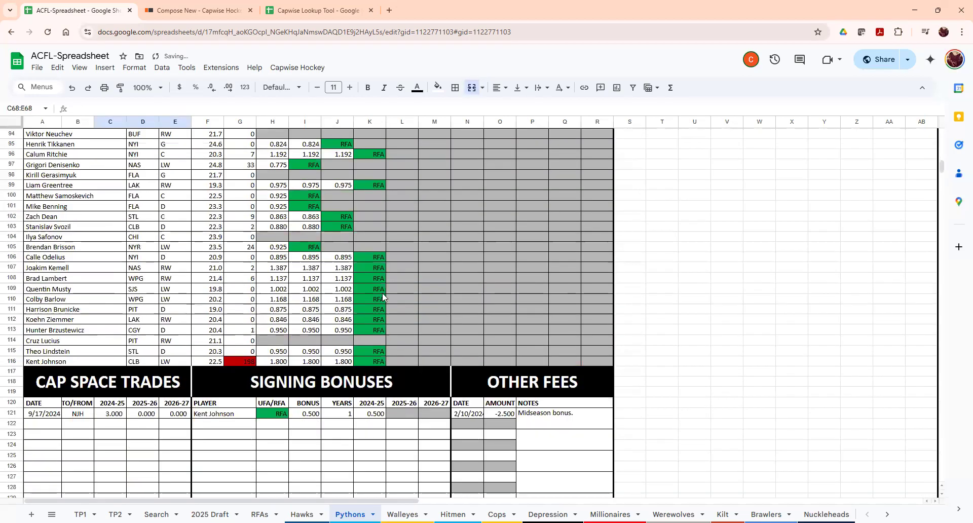
scroll(445, 434, "down", 3)
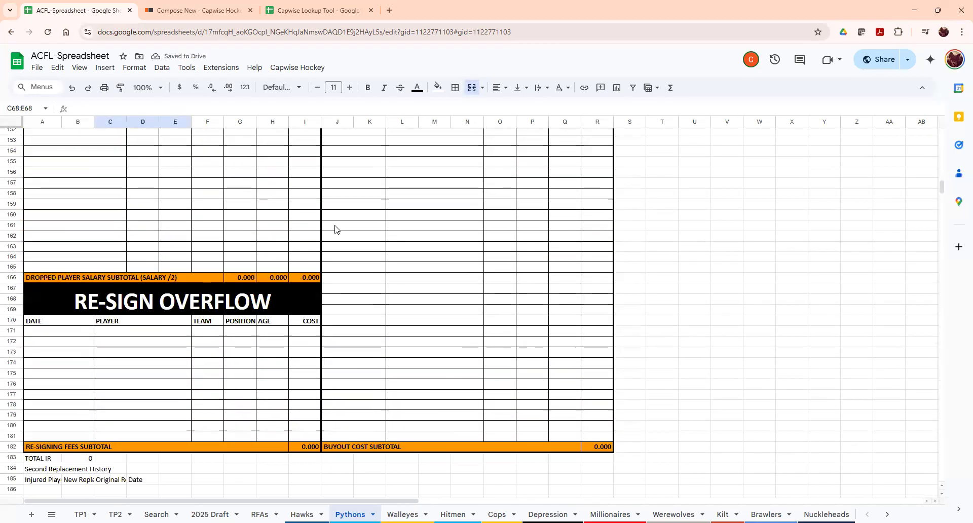
scroll(374, 332, "up", 20)
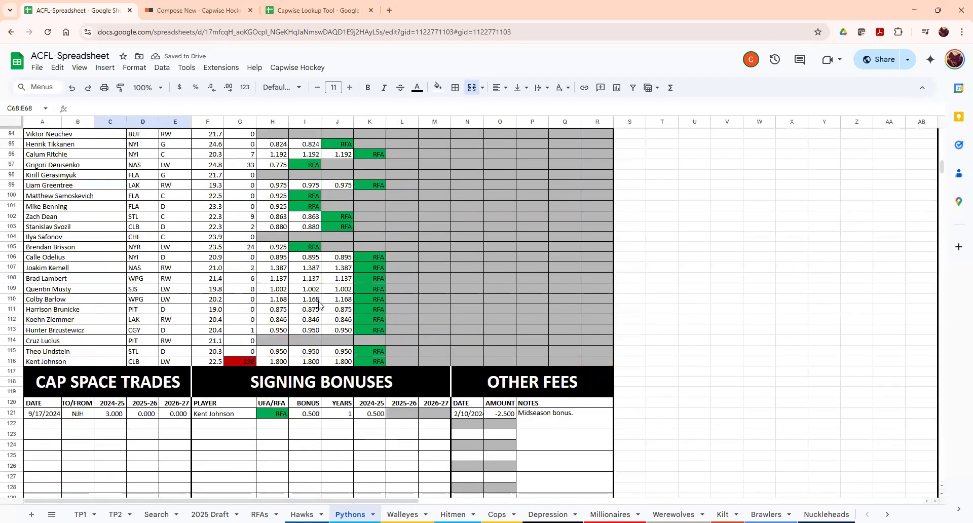
scroll(385, 284, "up", 1)
scroll(406, 213, "down", 5)
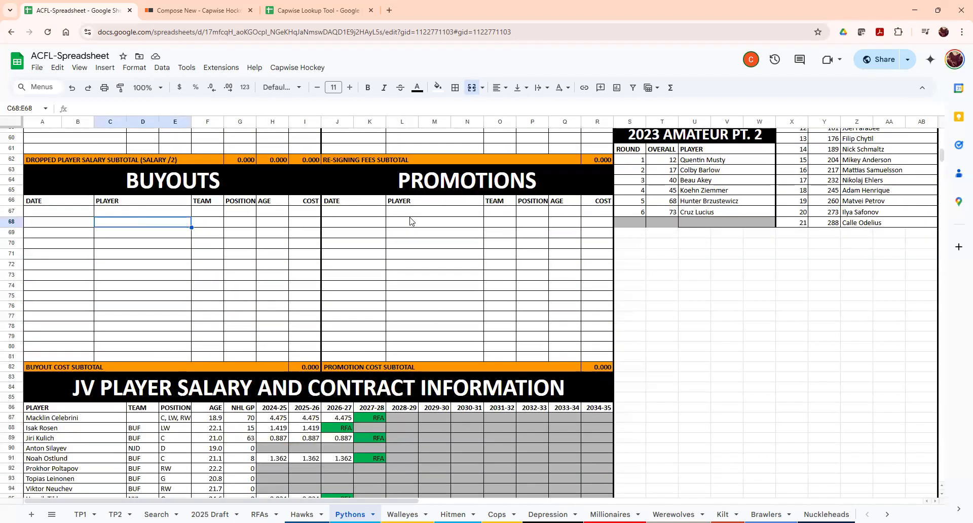
left_click(431, 185)
left_click_drag(428, 243, 421, 355)
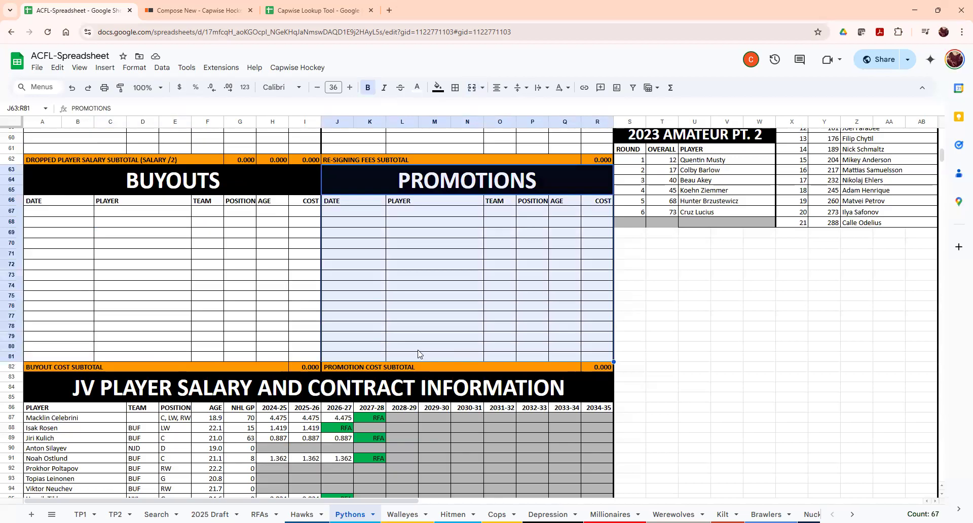
left_click(419, 353)
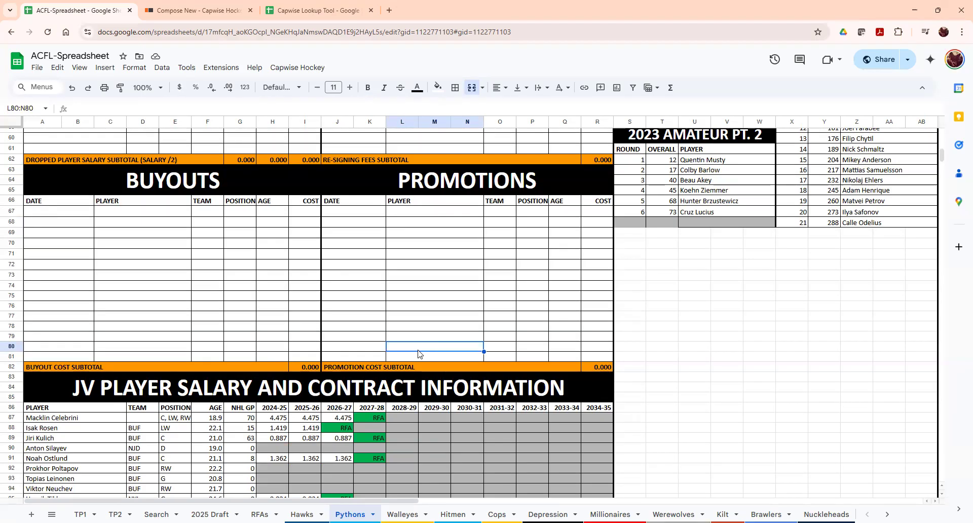
left_click(609, 217)
left_click(488, 216)
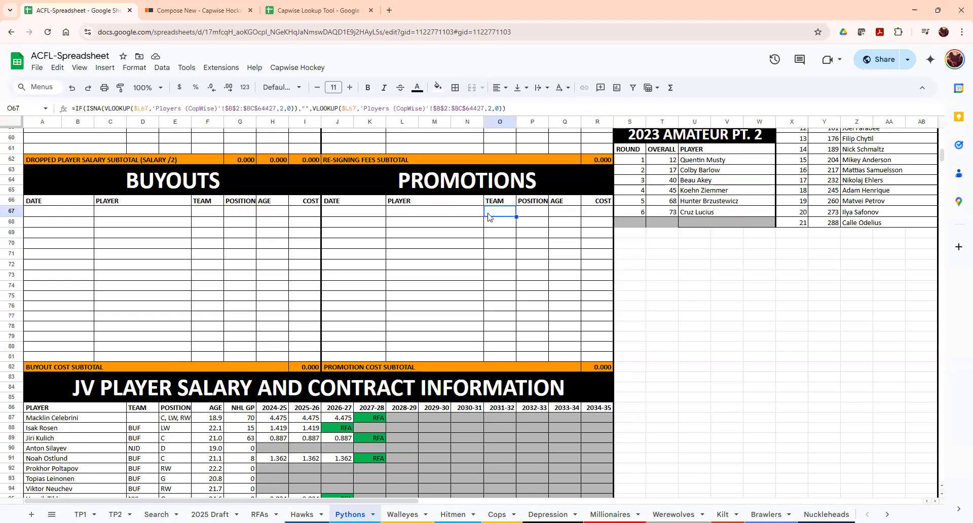
left_click(600, 368)
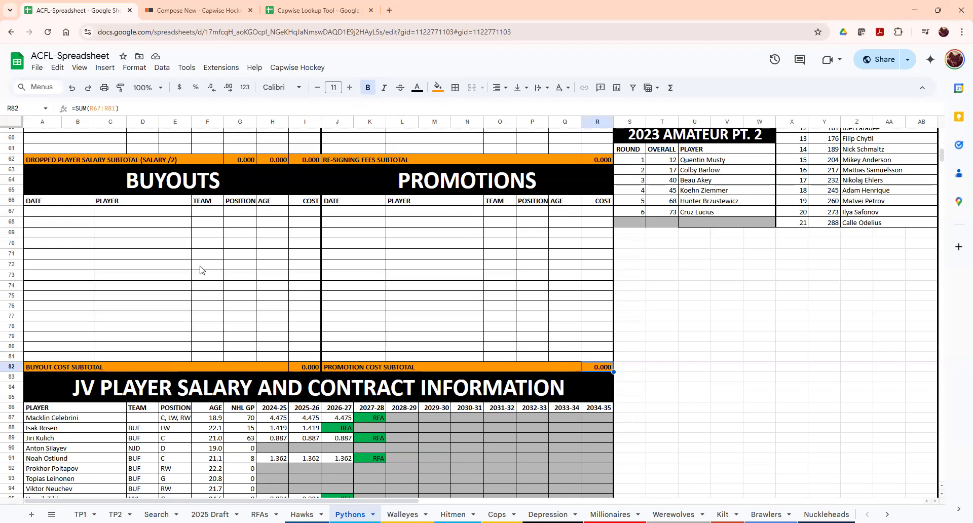
scroll(202, 270, "down", 5)
scroll(248, 299, "down", 3)
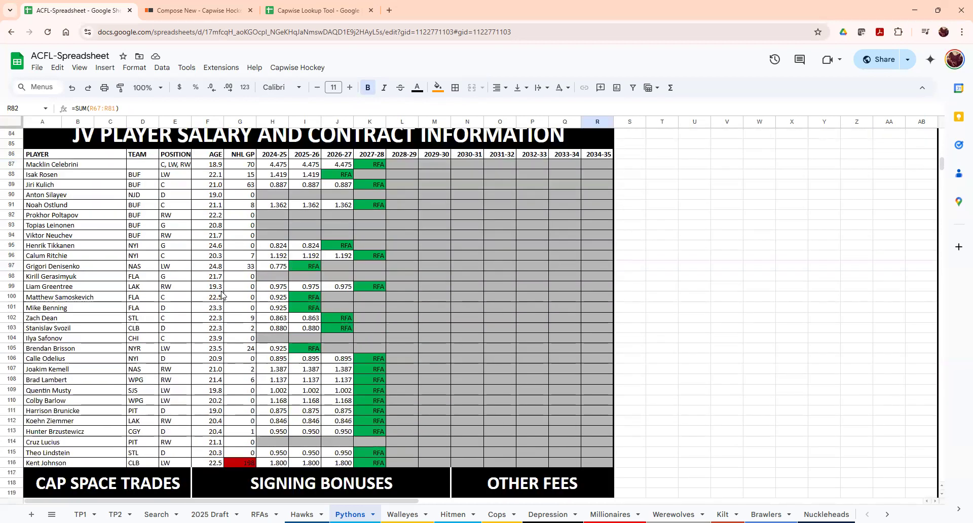
scroll(213, 304, "up", 3)
scroll(134, 232, "up", 8)
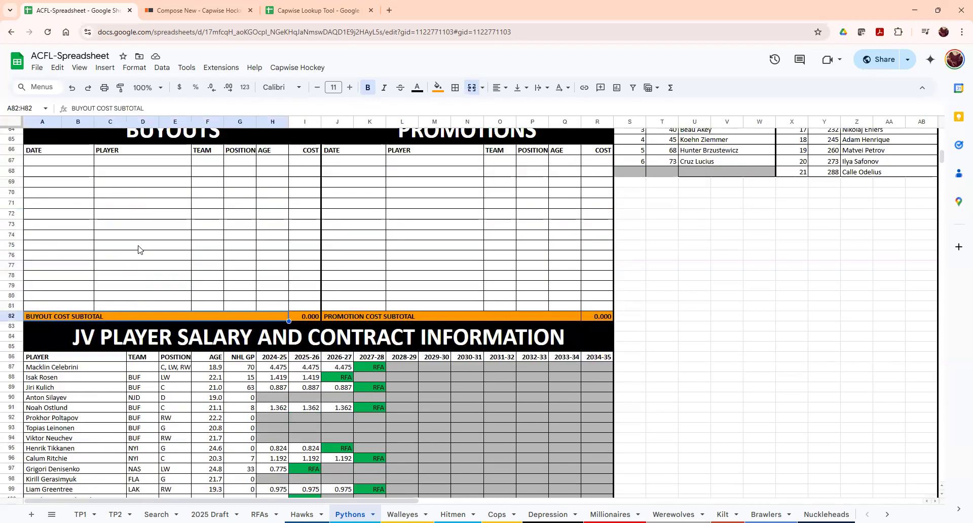
left_click(100, 263)
left_click(357, 261)
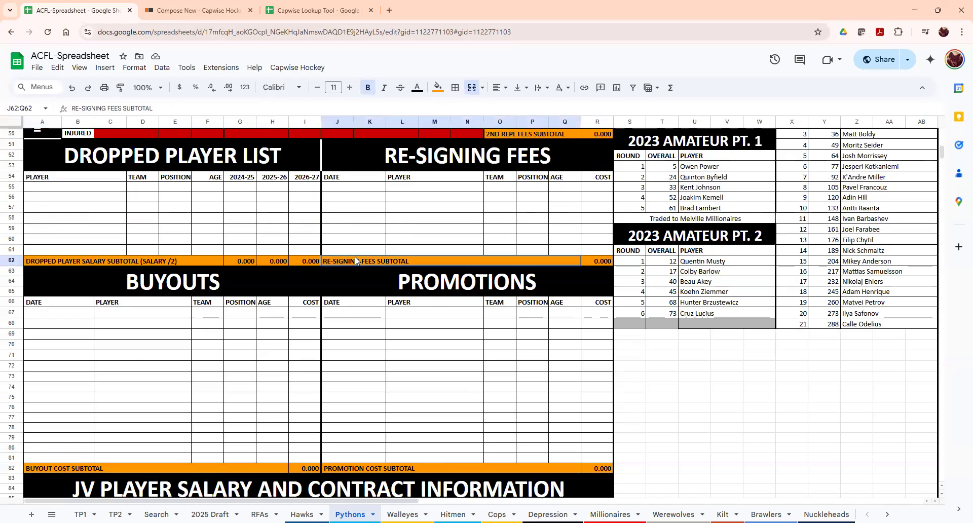
left_click(238, 261)
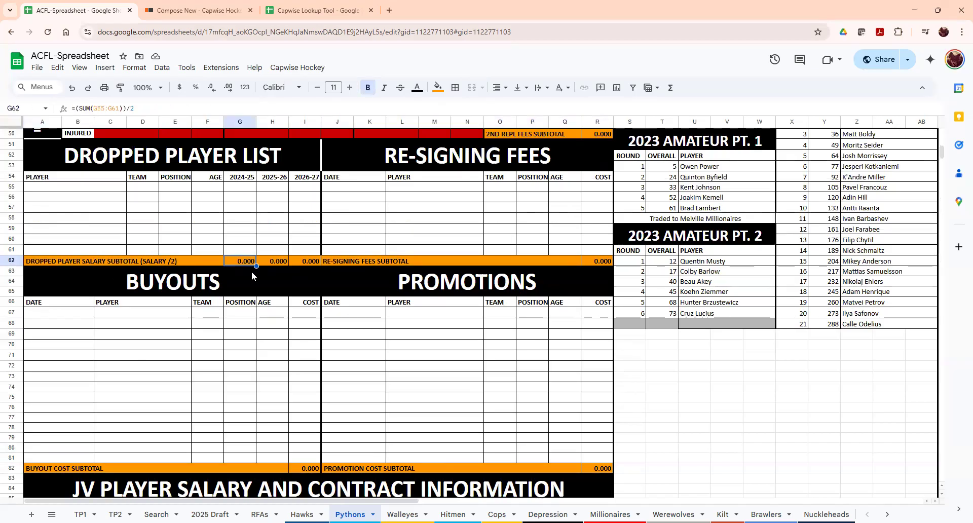
scroll(193, 349, "up", 6)
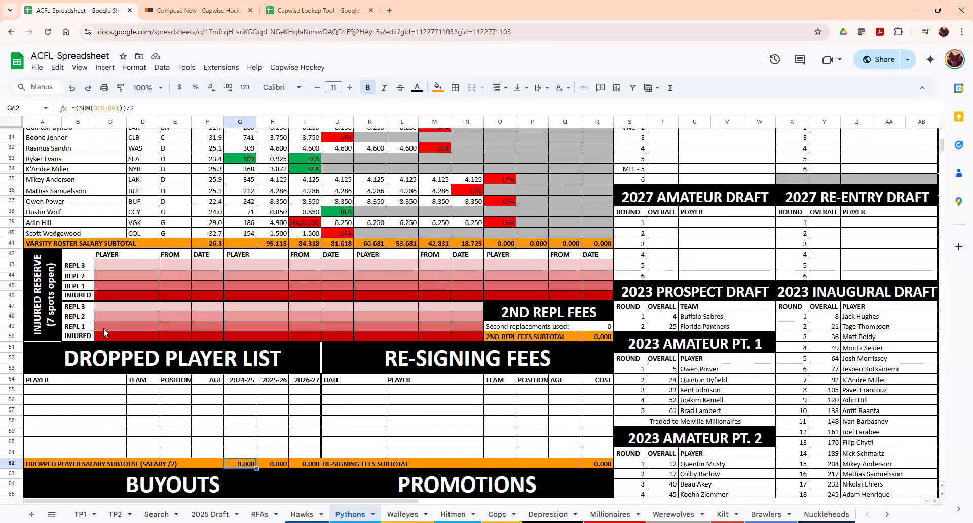
left_click(213, 236)
scroll(218, 238, "down", 6)
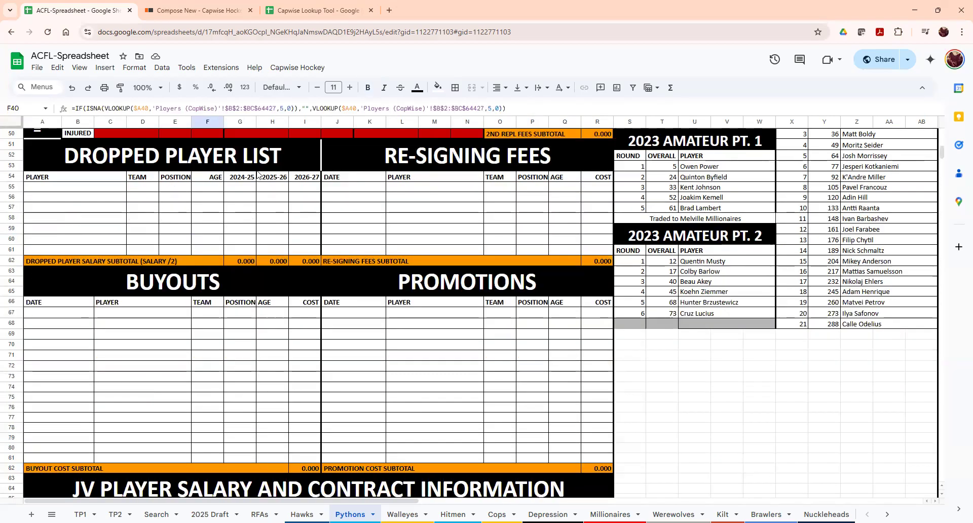
scroll(208, 296, "down", 4)
scroll(153, 310, "down", 1)
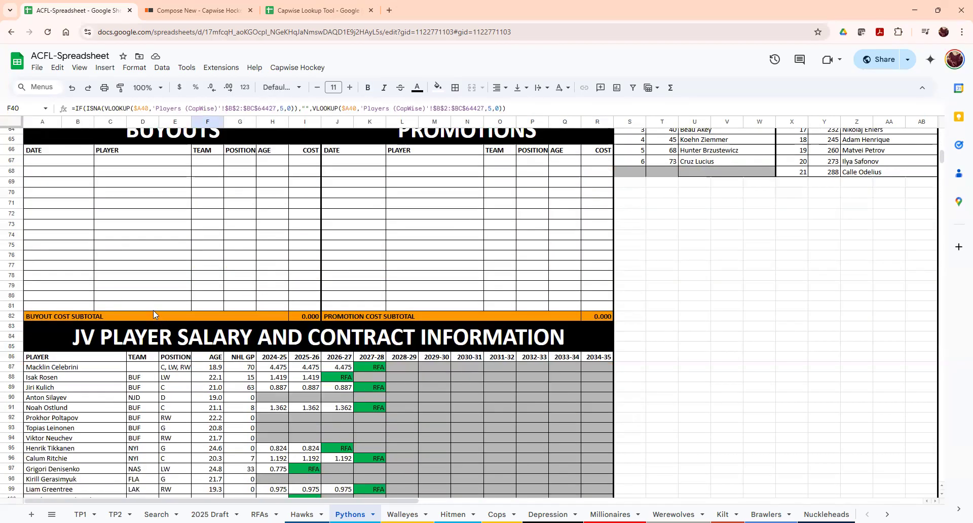
left_click(185, 318)
left_click(329, 318)
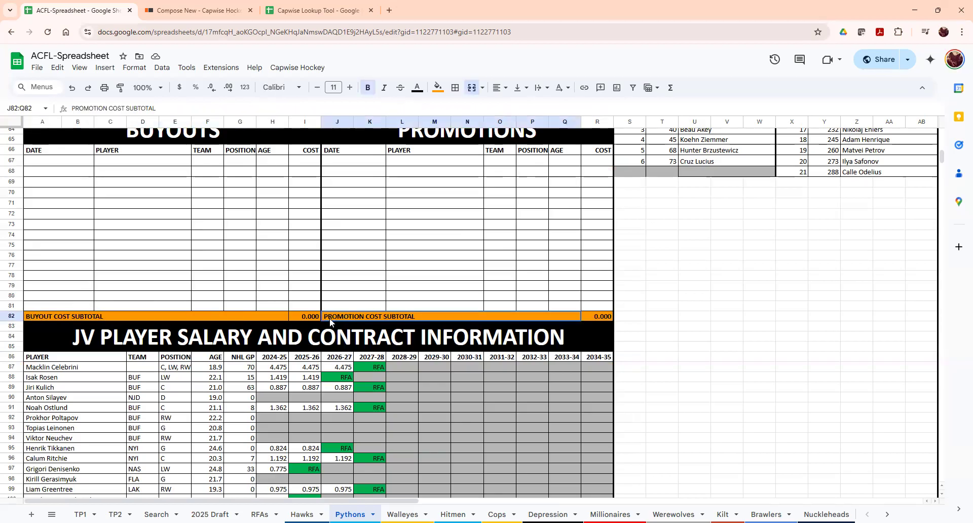
scroll(213, 319, "down", 5)
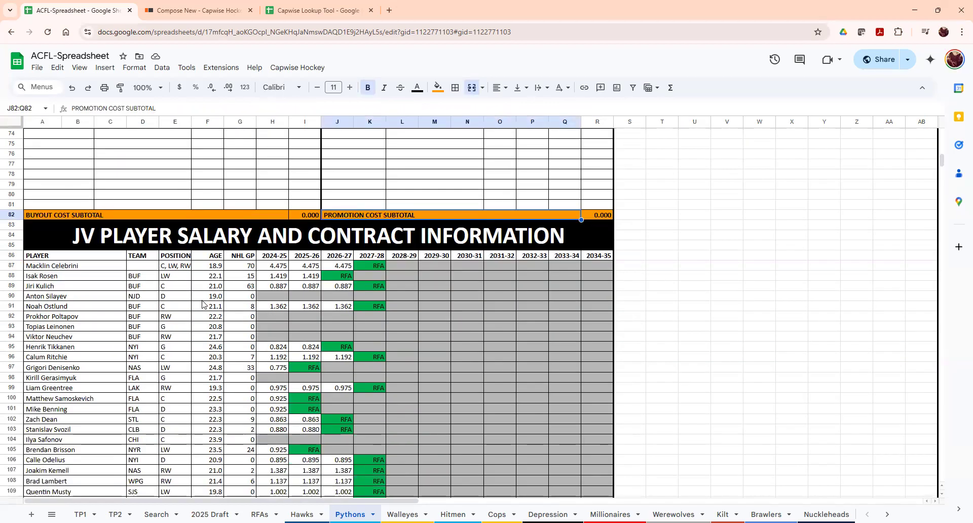
scroll(203, 306, "down", 1)
scroll(202, 304, "down", 2)
scroll(202, 304, "up", 2)
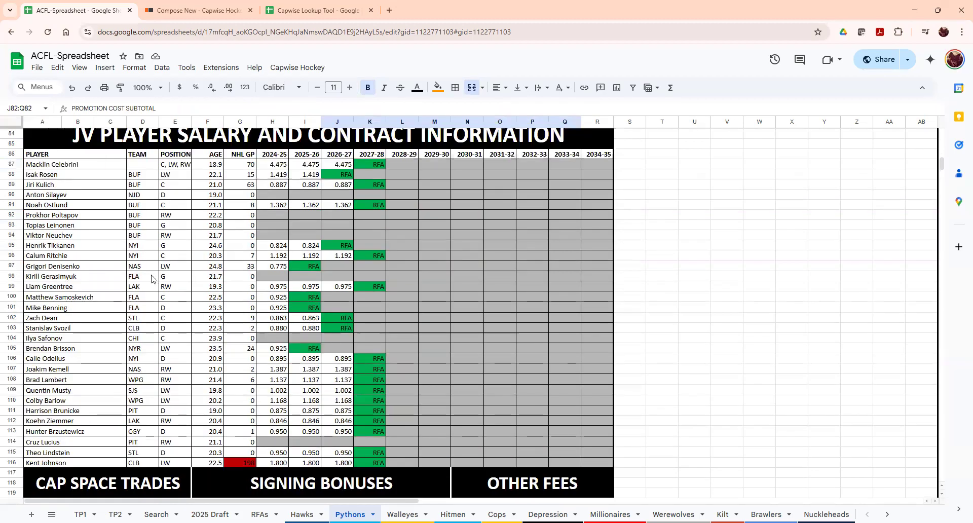
left_click(152, 140)
left_click_drag(152, 180, 187, 424)
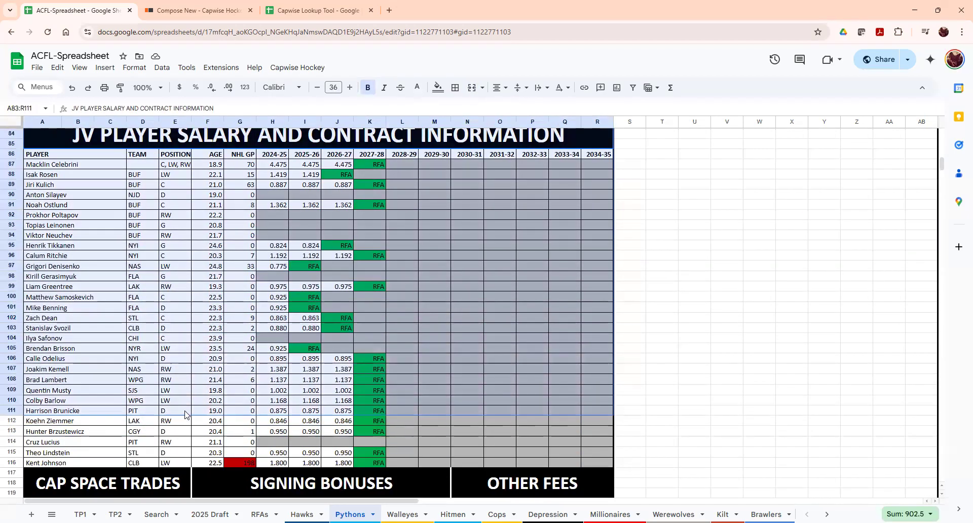
left_click(202, 395)
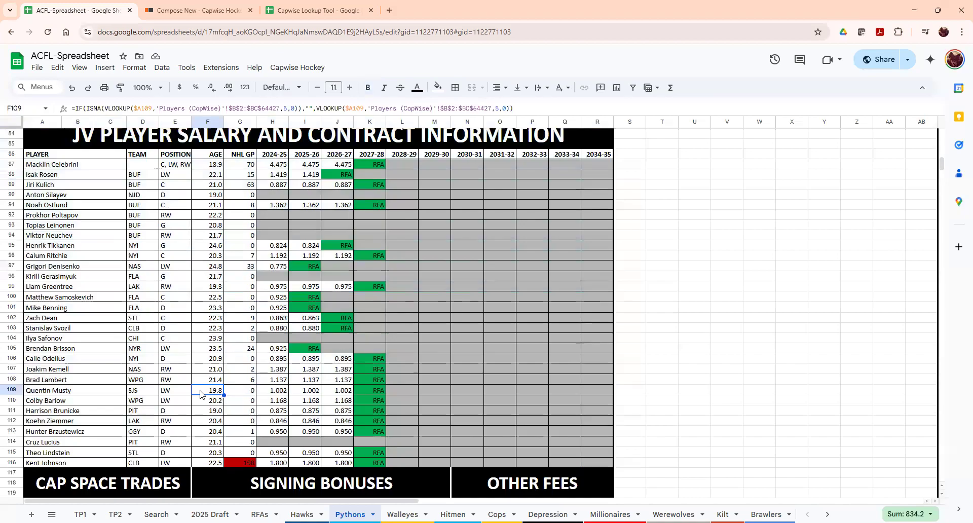
left_click(251, 166)
left_click_drag(247, 237, 237, 457)
left_click(237, 457)
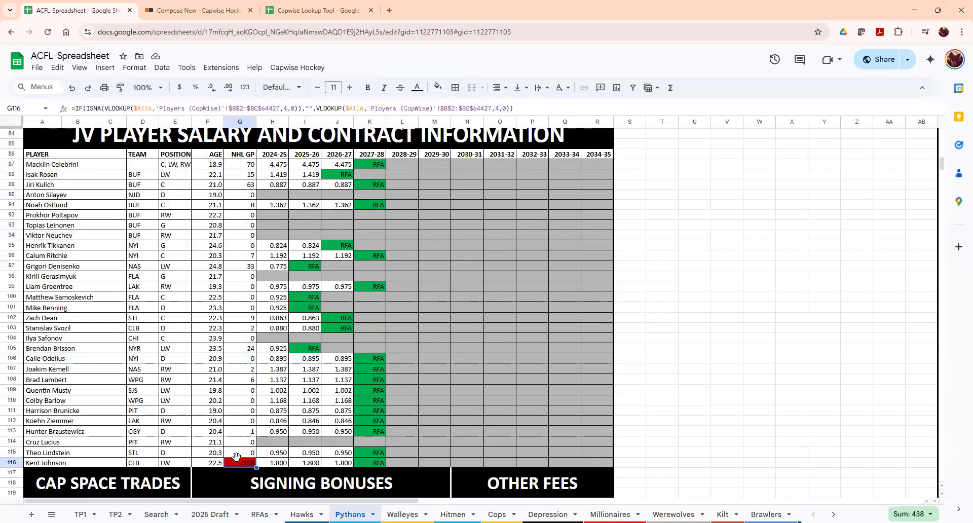
left_click(241, 216)
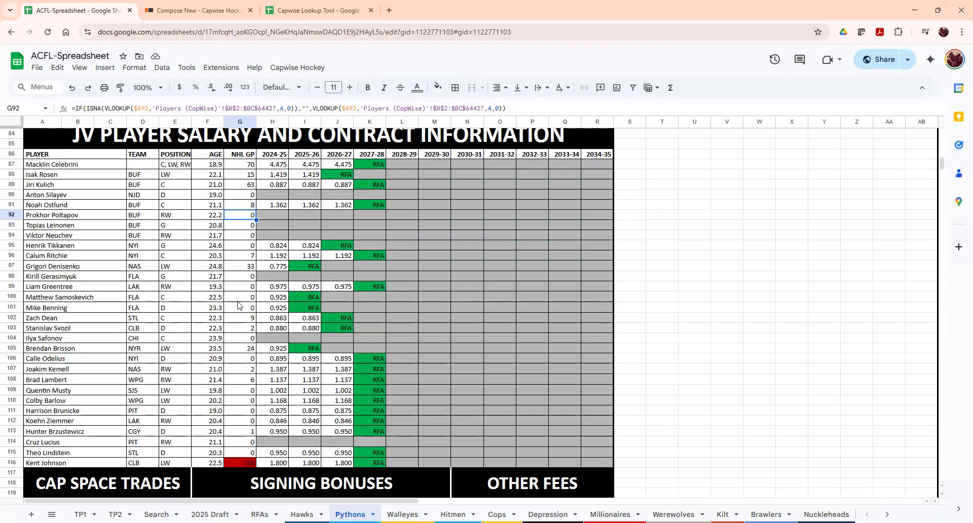
left_click(239, 463)
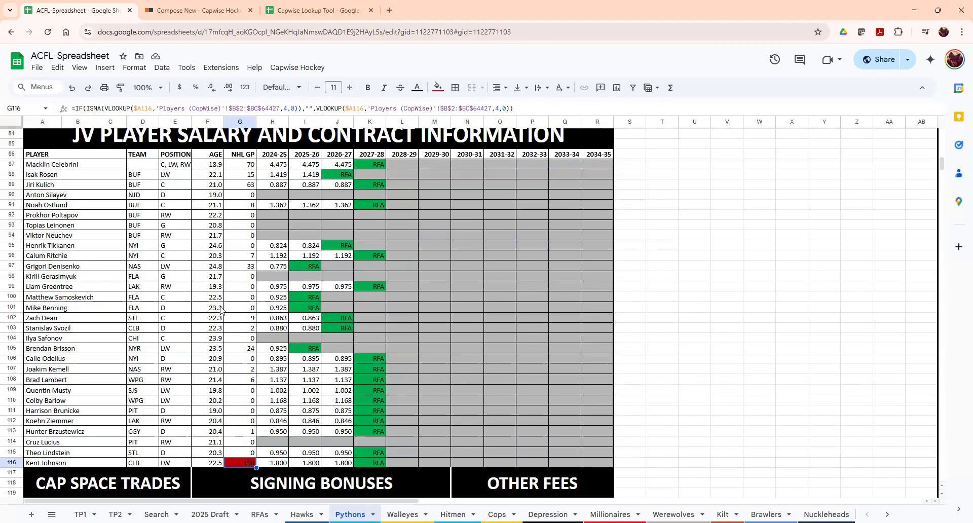
scroll(217, 313, "down", 1)
scroll(246, 317, "up", 1)
scroll(446, 216, "up", 1)
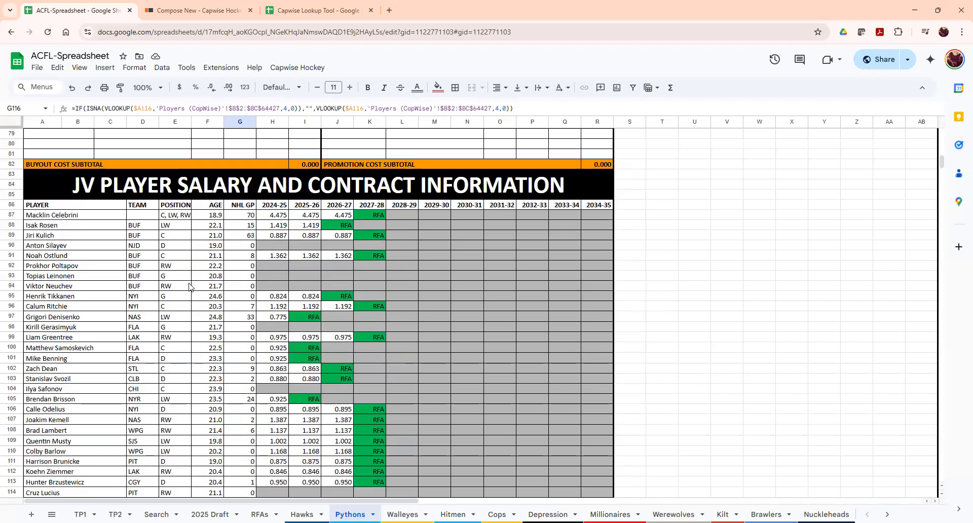
scroll(190, 291, "down", 2)
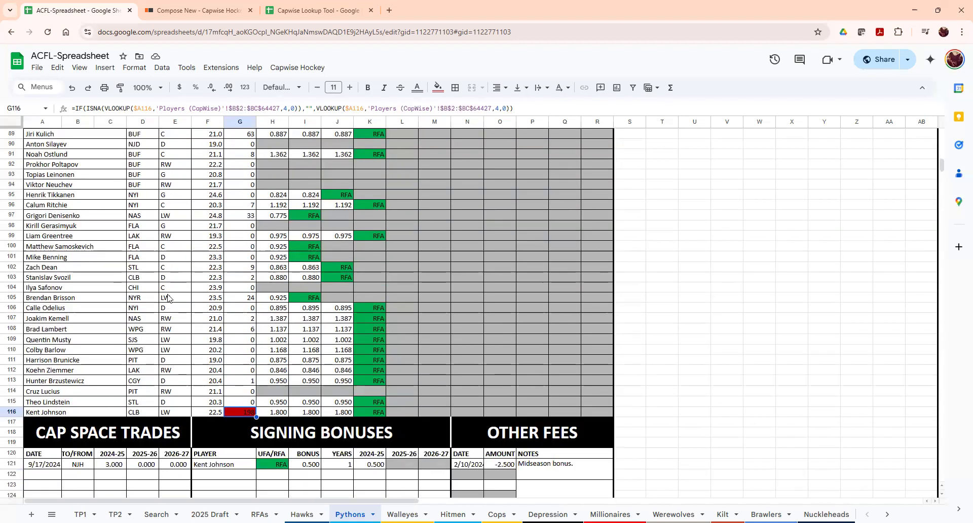
scroll(226, 276, "down", 2)
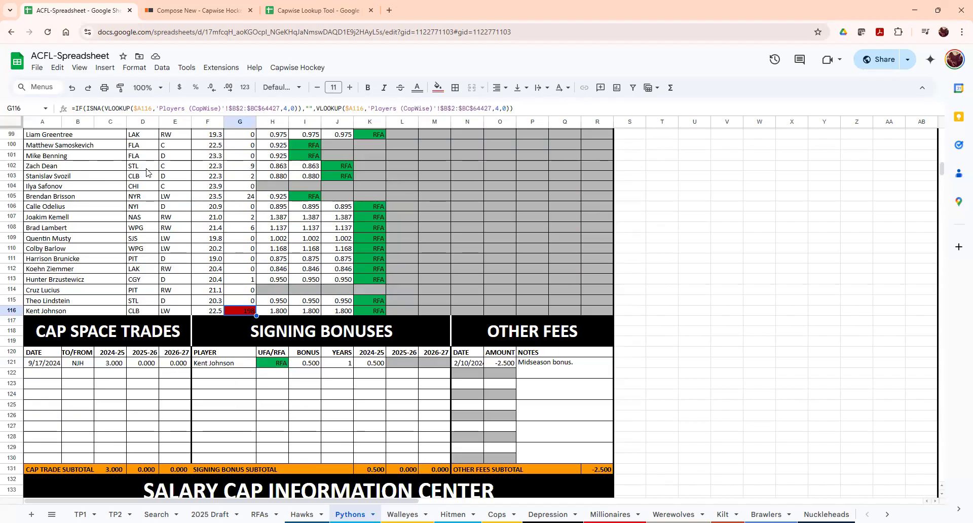
scroll(152, 172, "down", 1)
scroll(122, 226, "down", 2)
left_click(111, 185)
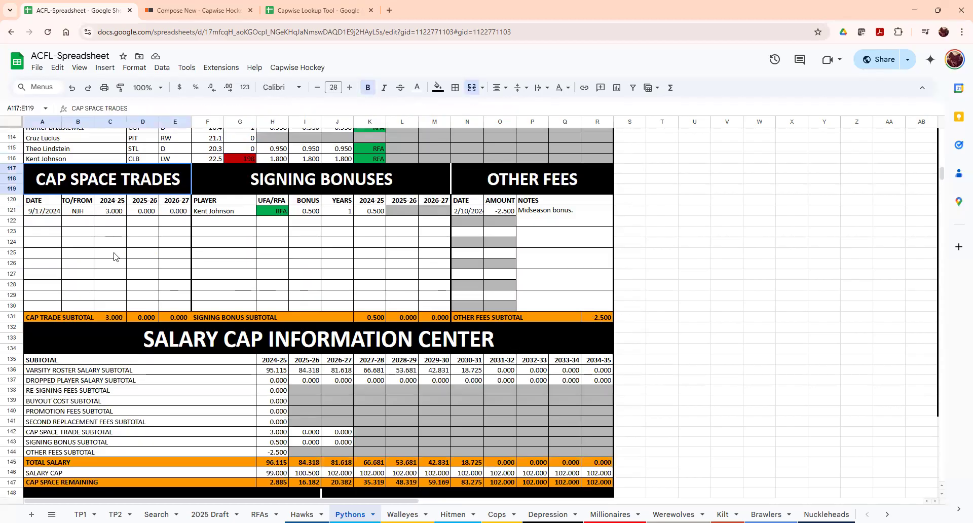
left_click(114, 257, "shift")
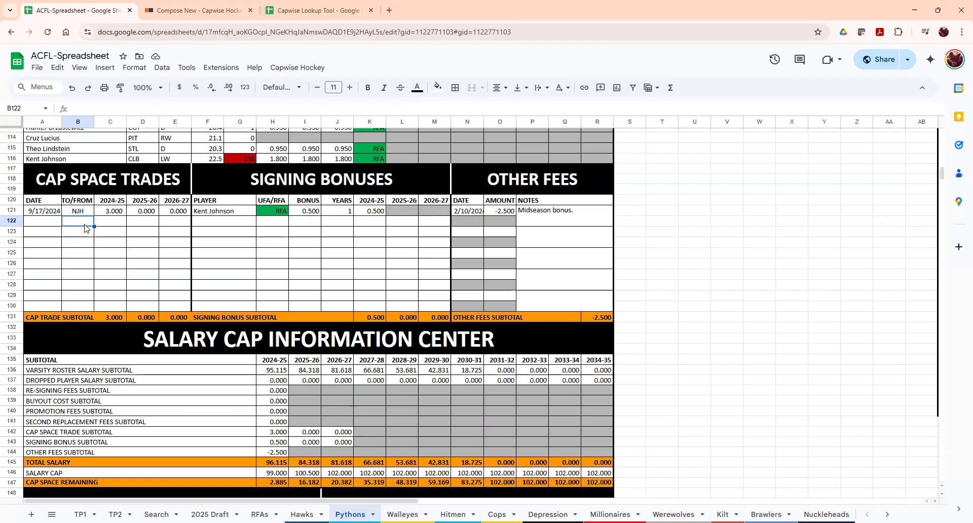
left_click(103, 223)
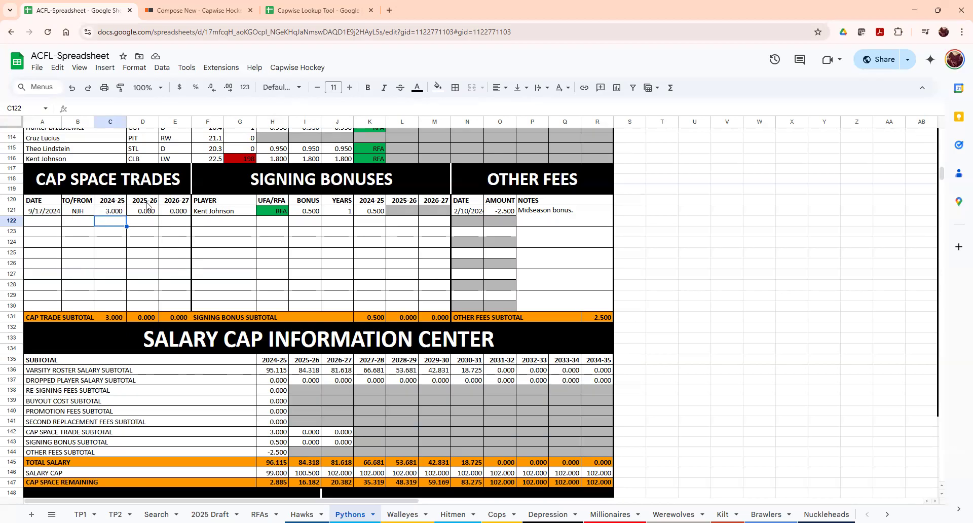
left_click(106, 211)
key("Delete")
left_click(135, 220)
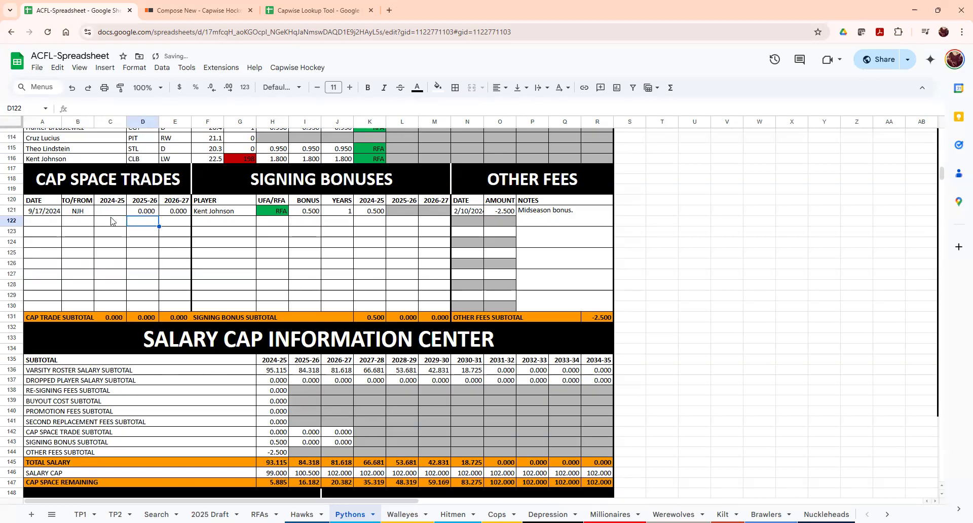
key("ctrl+z")
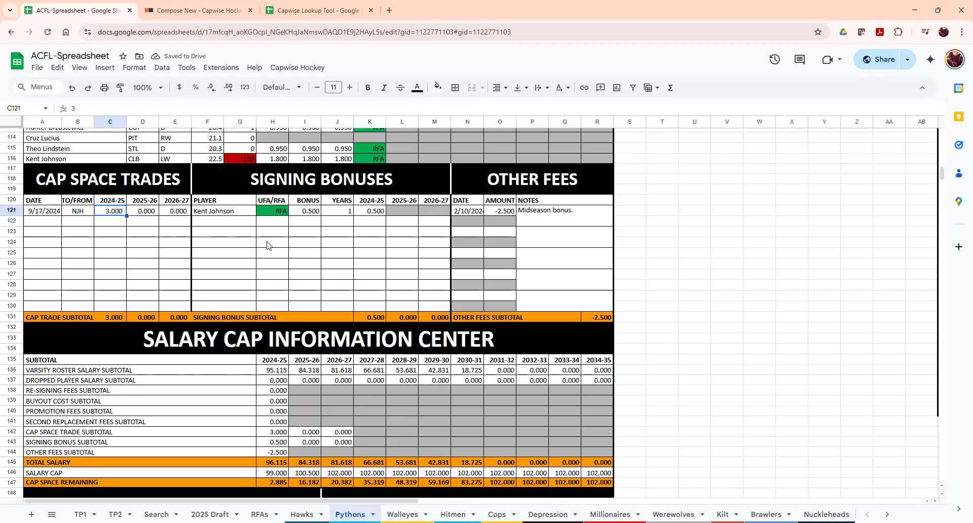
left_click(261, 225)
left_click(264, 196)
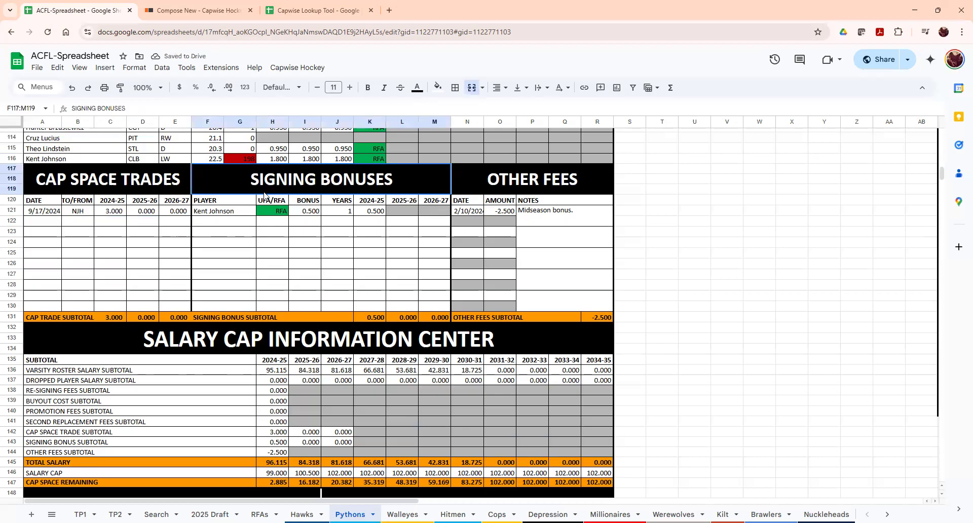
left_click(228, 248)
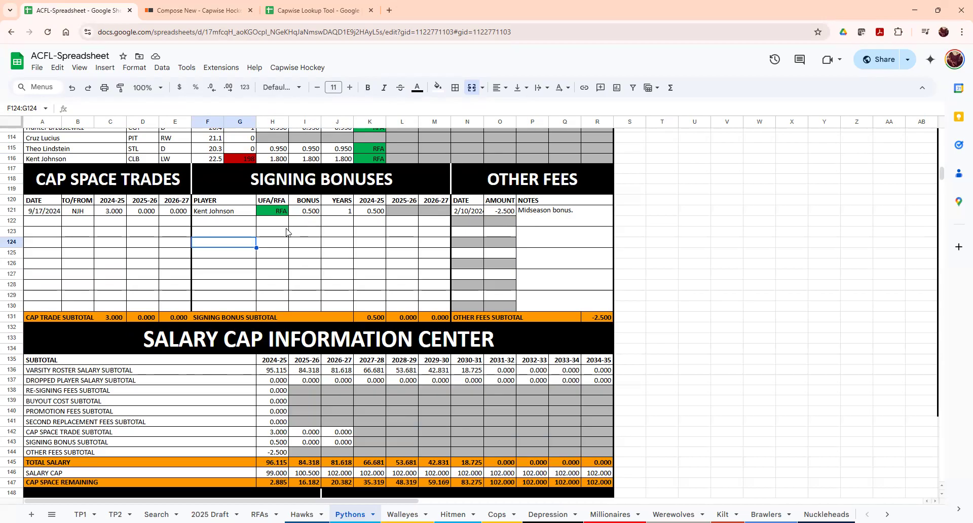
left_click(506, 191)
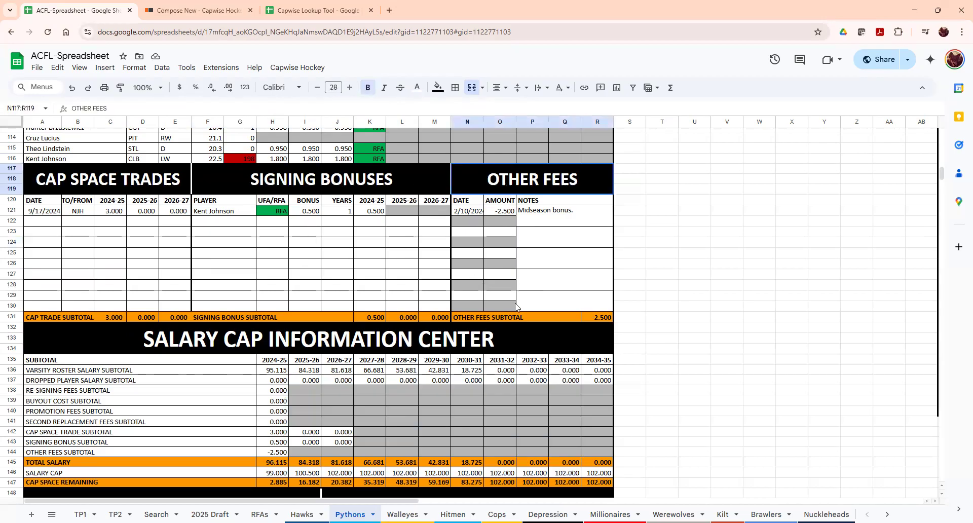
left_click(511, 210)
left_click_drag(540, 218, 478, 213)
left_click(490, 232)
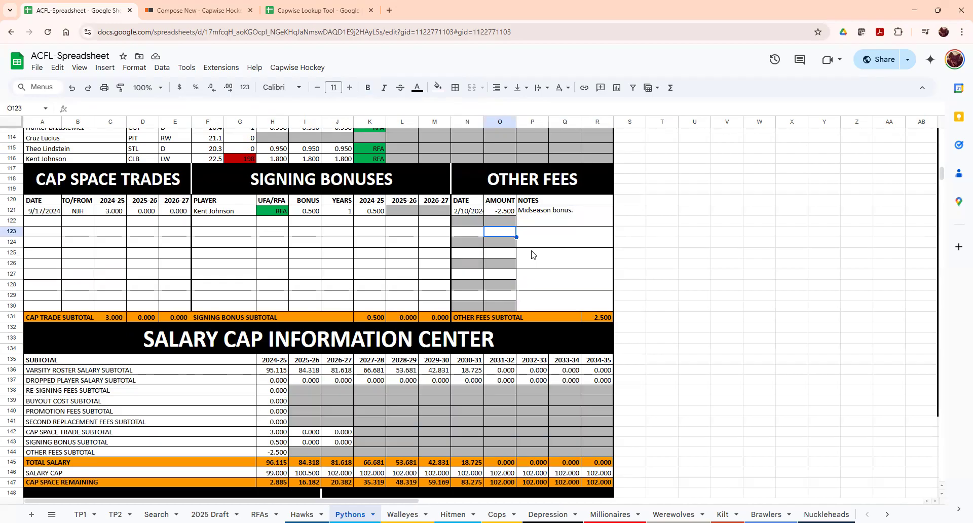
scroll(476, 261, "down", 1)
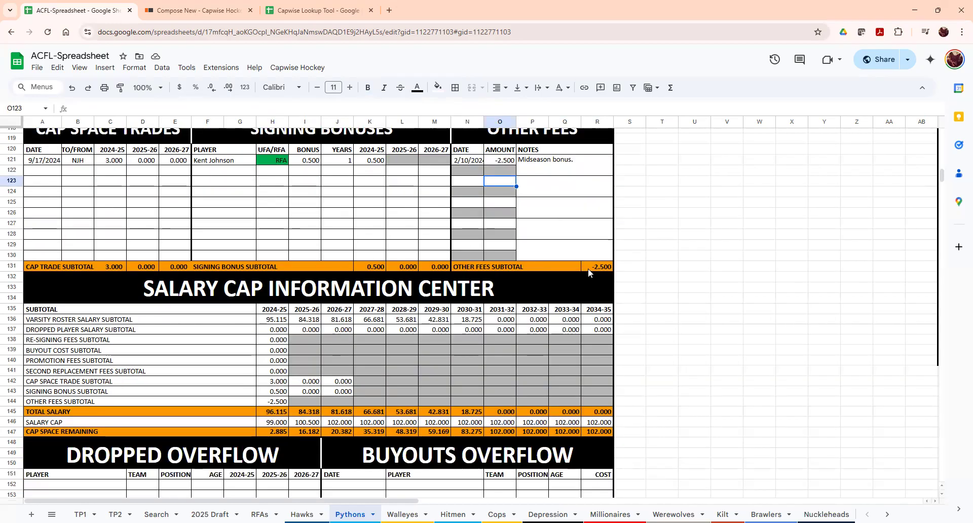
left_click(590, 268)
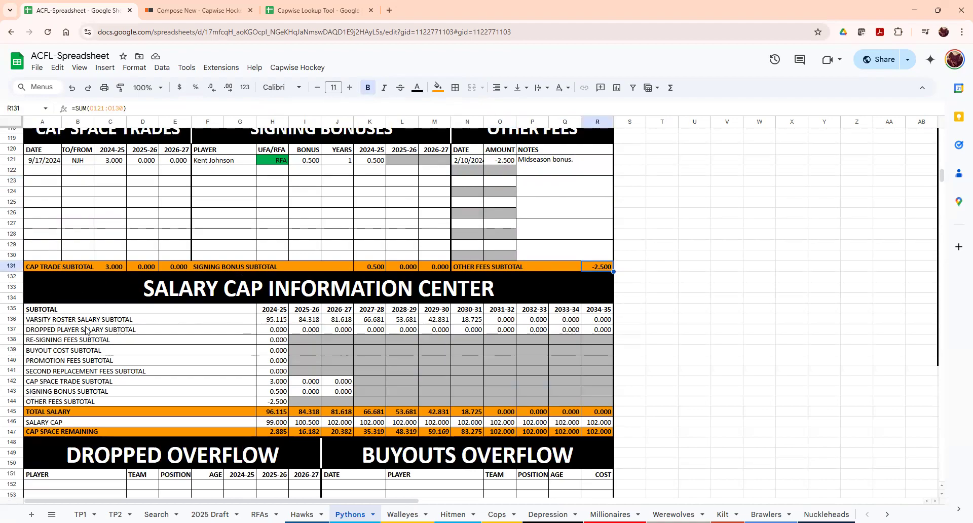
scroll(86, 331, "down", 1)
left_click_drag(167, 249, 164, 335)
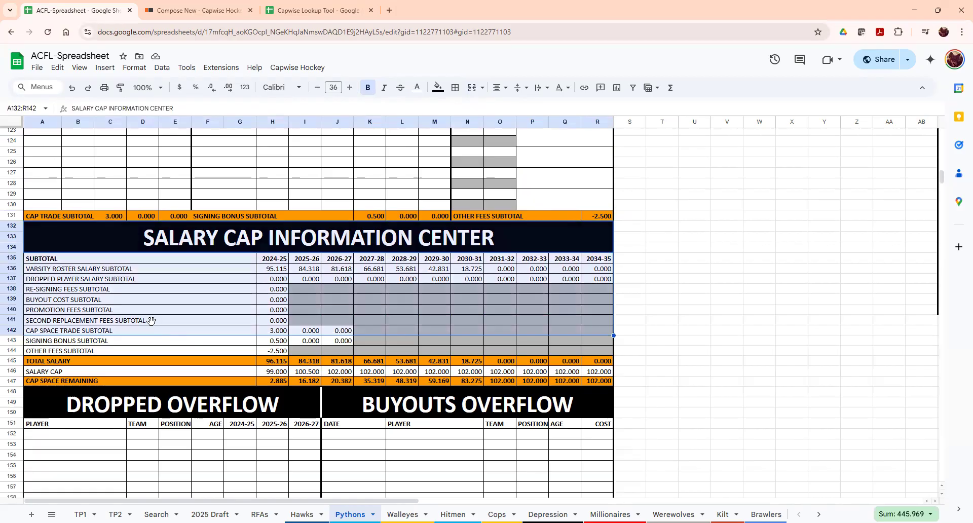
left_click(102, 320)
left_click(100, 279)
key("Down")
key("Down")
key("Down")
key("Down")
key("Down")
key("Down")
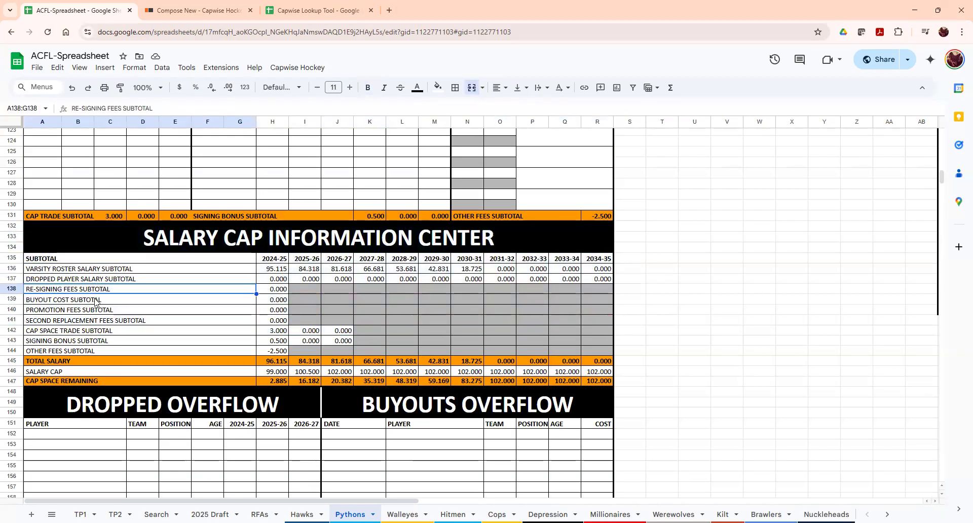
left_click(94, 351)
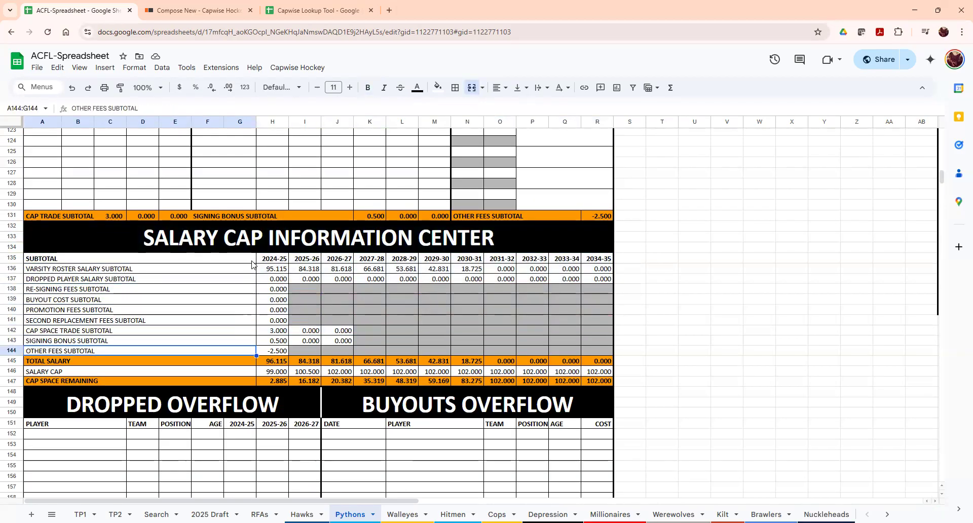
left_click(272, 252)
left_click(273, 260)
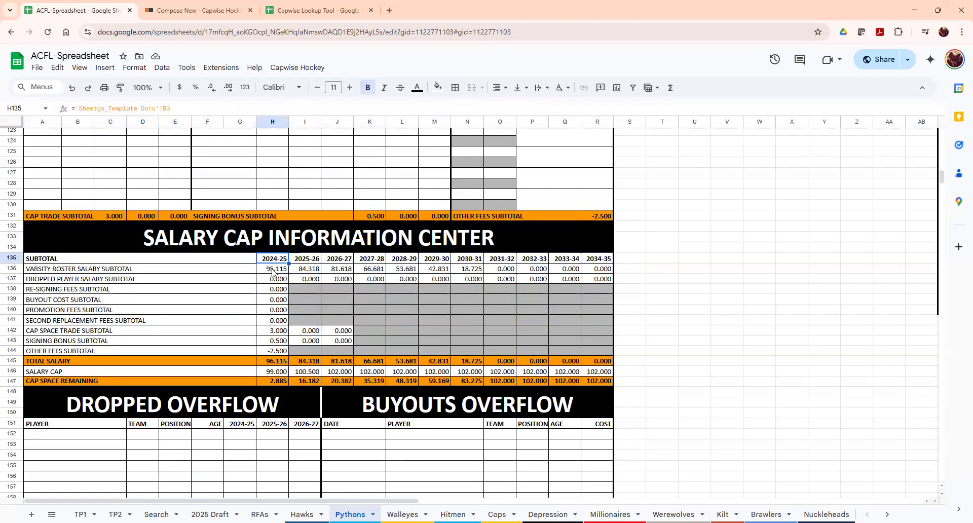
left_click(280, 361)
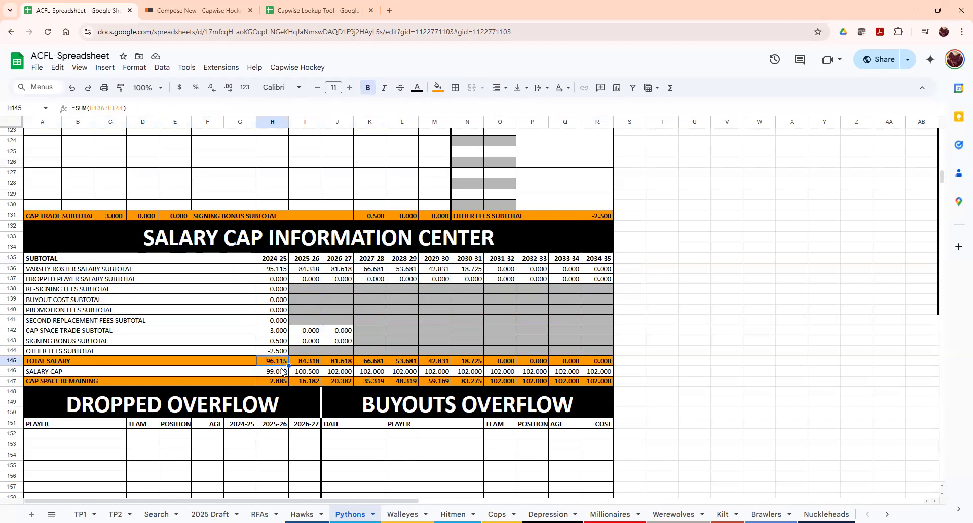
key("Down")
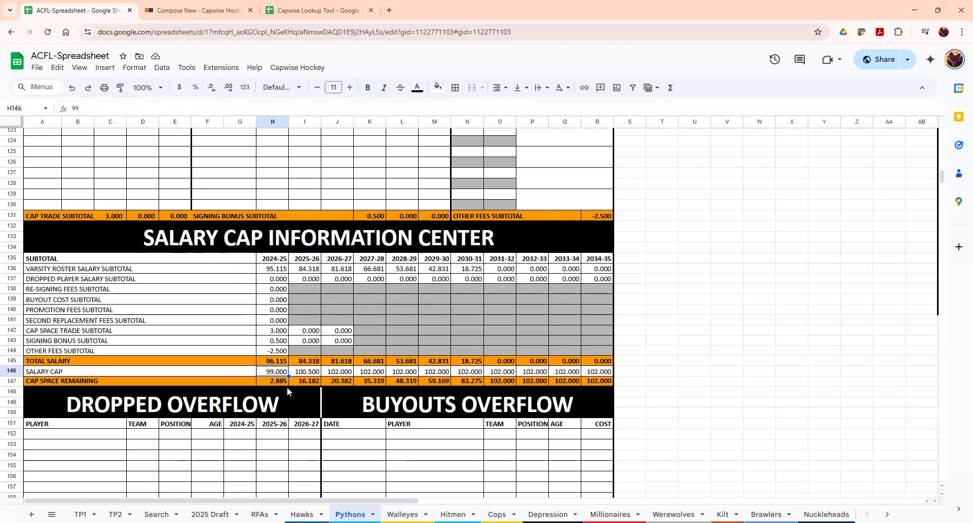
left_click(271, 383)
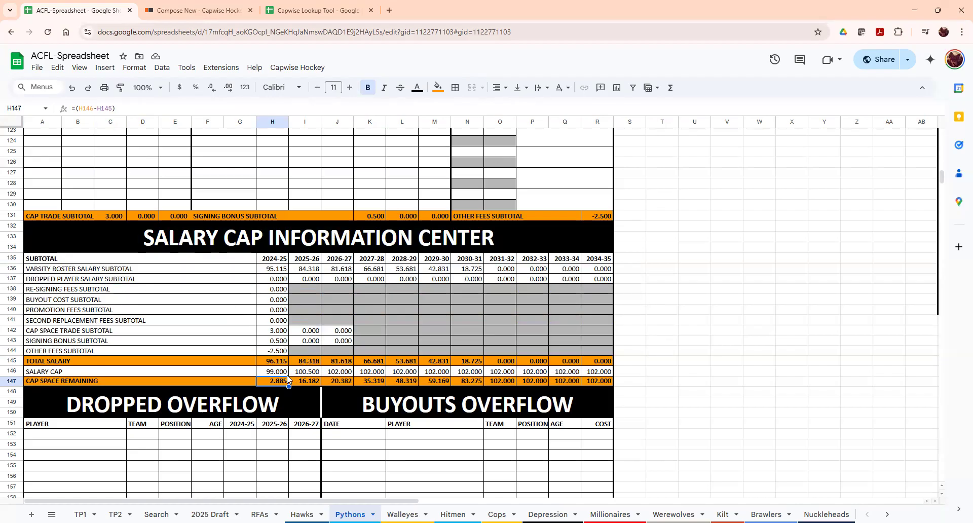
left_click(603, 375)
left_click_drag(269, 269, 590, 274)
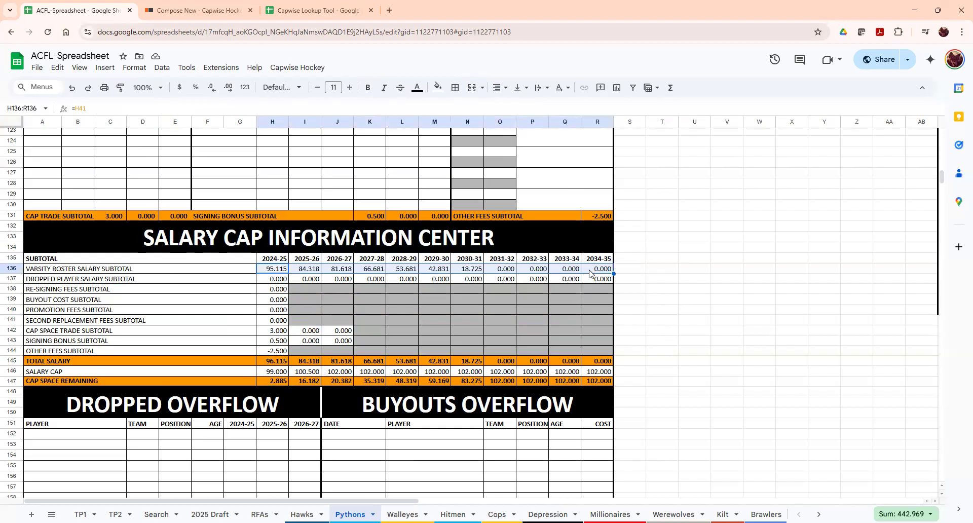
left_click(592, 282)
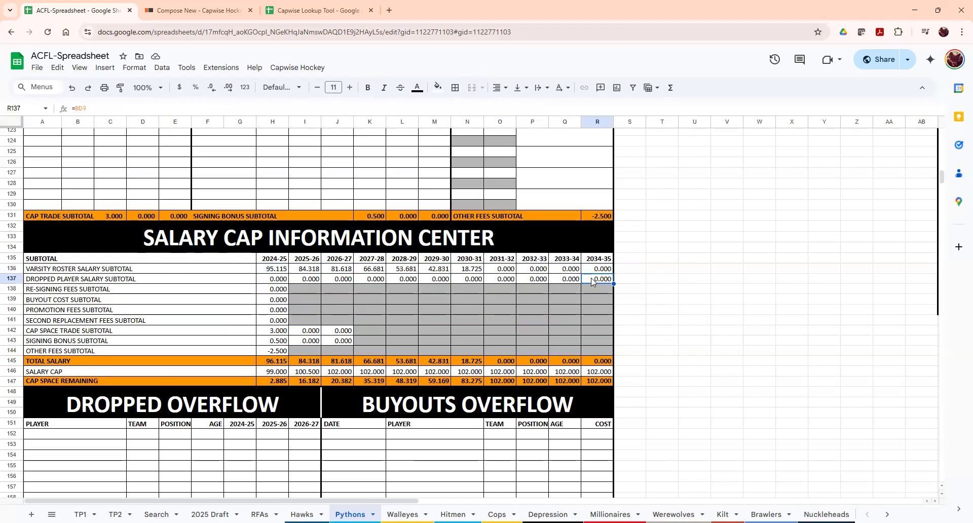
left_click_drag(74, 324, 345, 343)
left_click(345, 341)
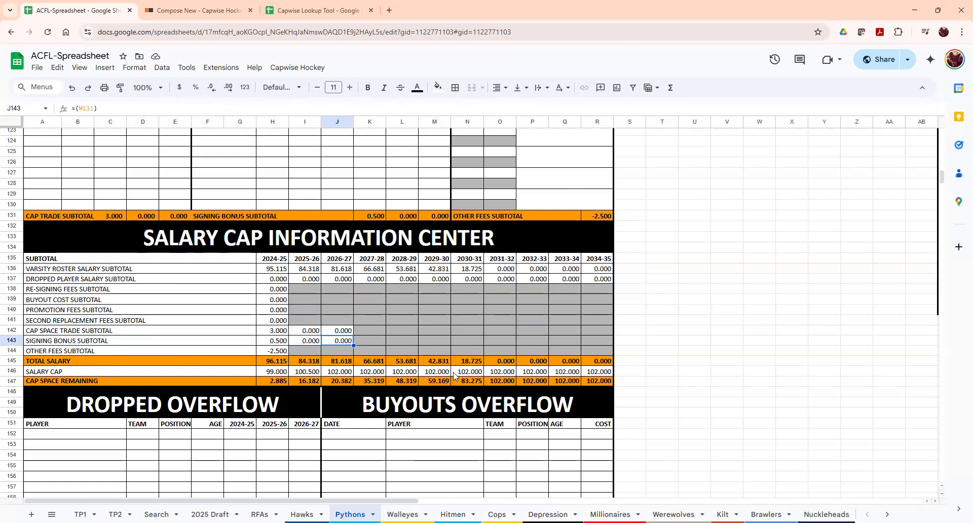
scroll(254, 218, "down", 8)
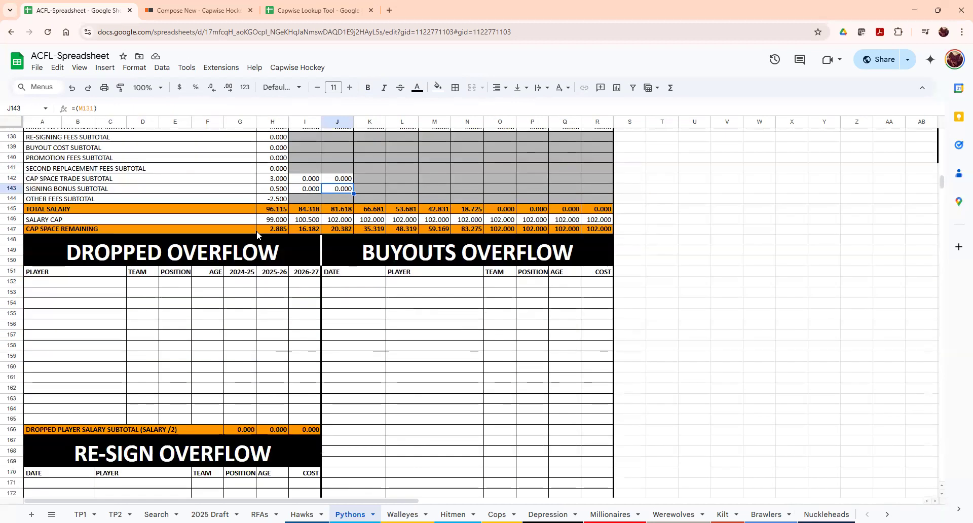
scroll(204, 247, "up", 2)
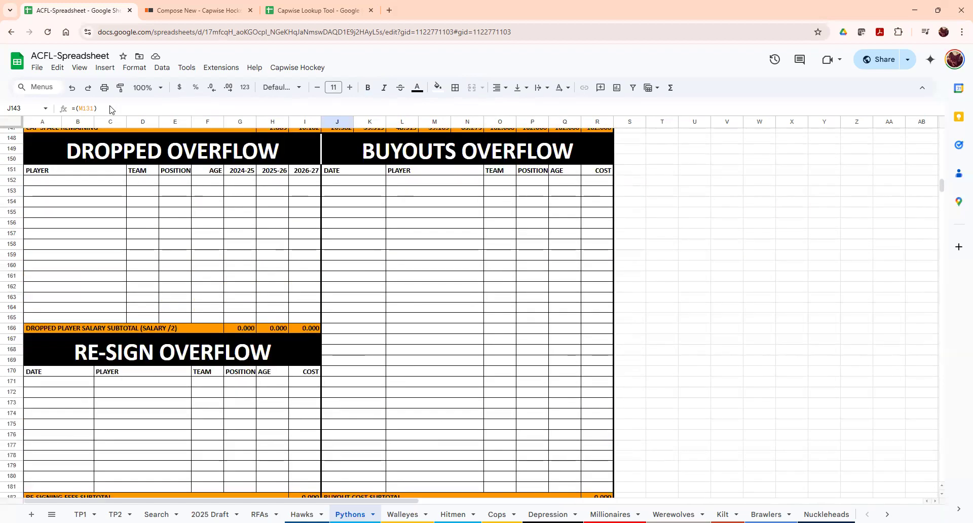
scroll(265, 374, "down", 3)
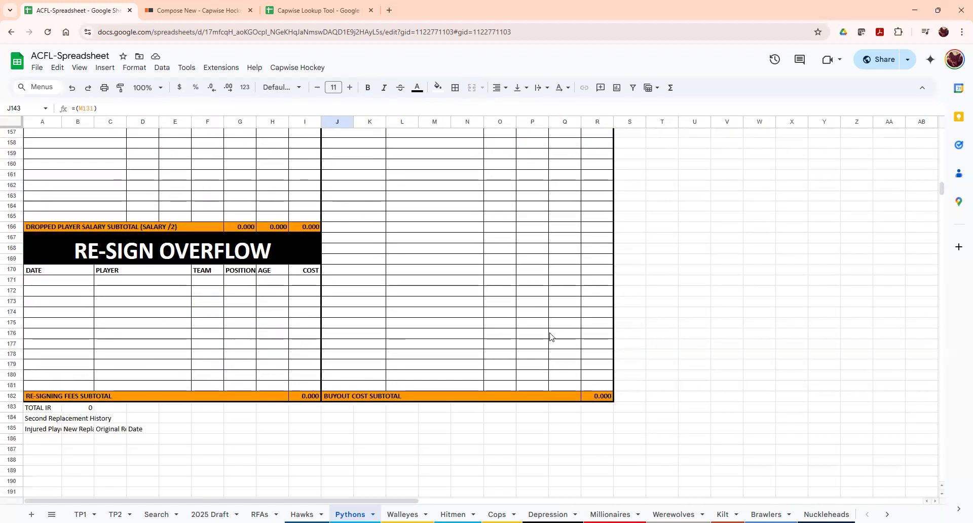
scroll(439, 397, "up", 6)
scroll(440, 394, "up", 10)
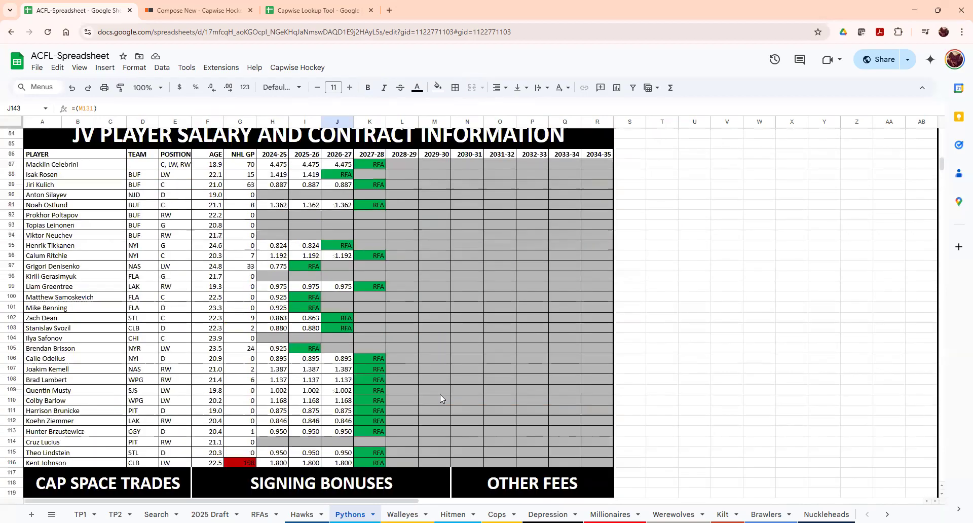
scroll(440, 395, "up", 5)
scroll(439, 398, "up", 4)
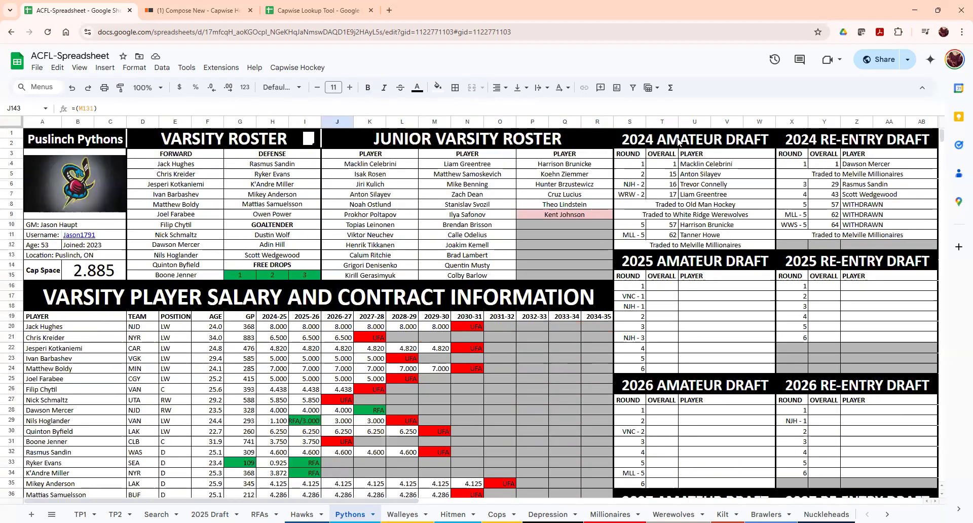
left_click(680, 141)
left_click_drag(336, 503, 490, 503)
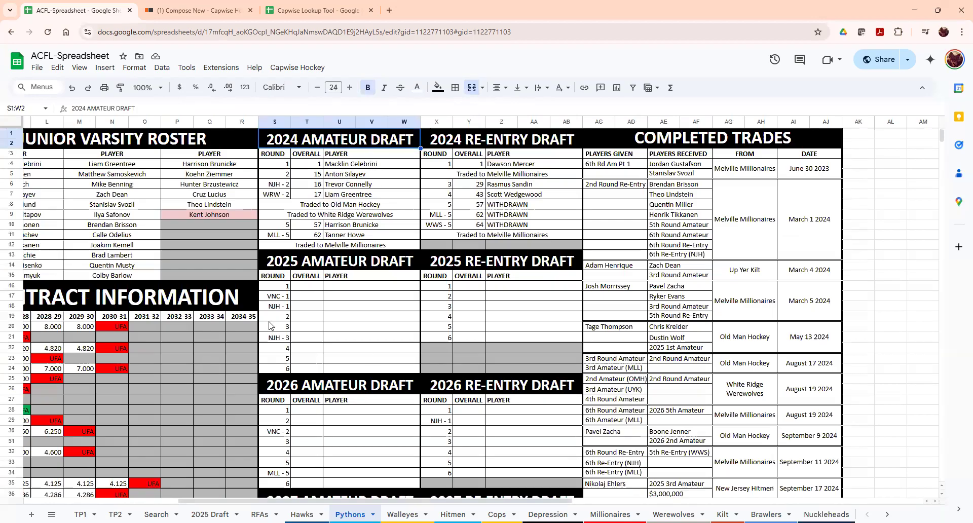
left_click(530, 177)
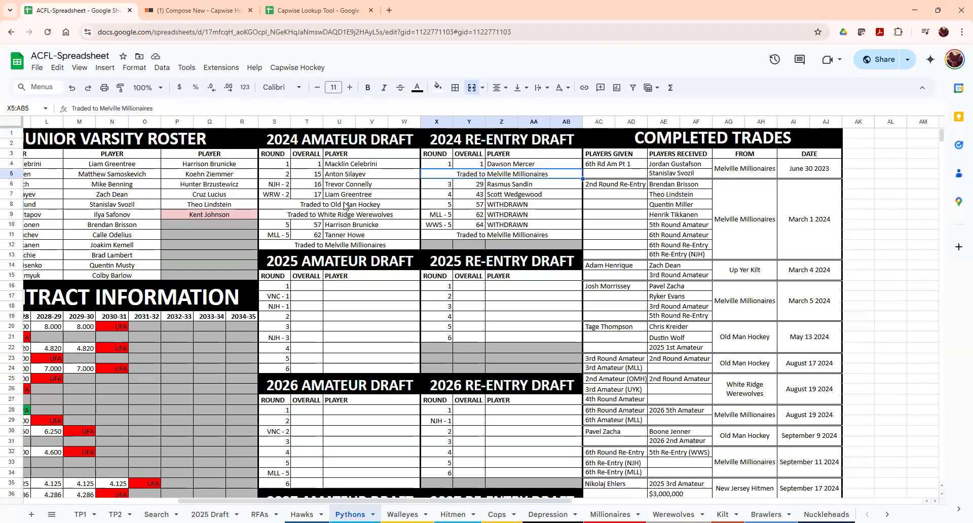
scroll(347, 201, "down", 4)
scroll(329, 230, "down", 4)
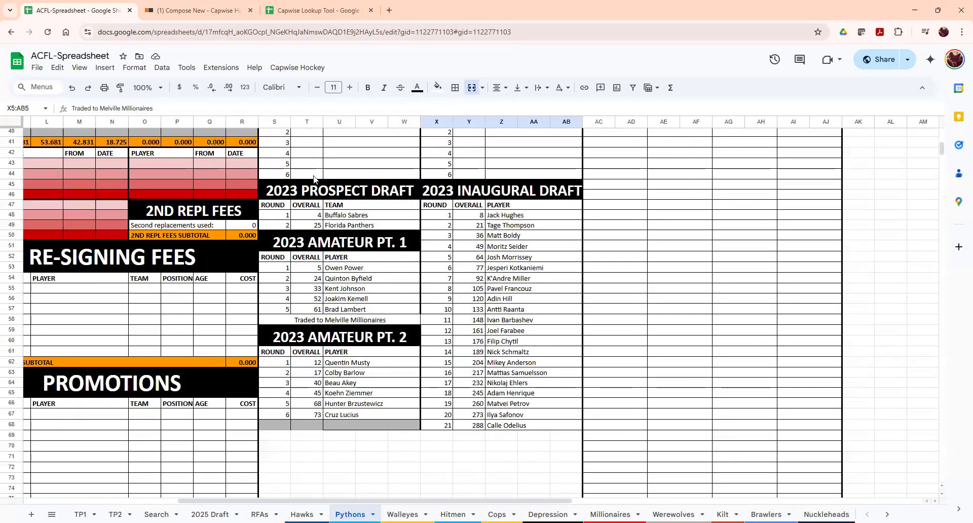
left_click(322, 192)
left_click_drag(322, 192, 496, 430)
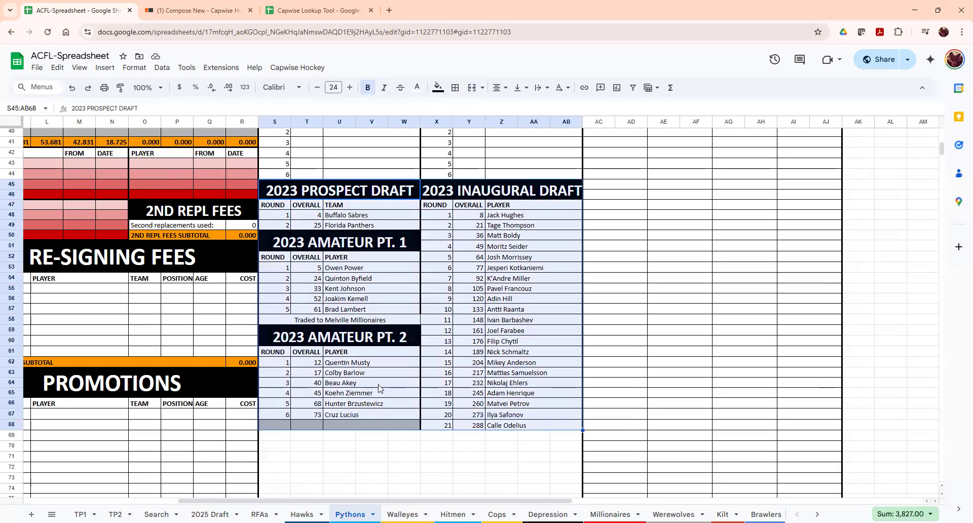
scroll(385, 203, "up", 10)
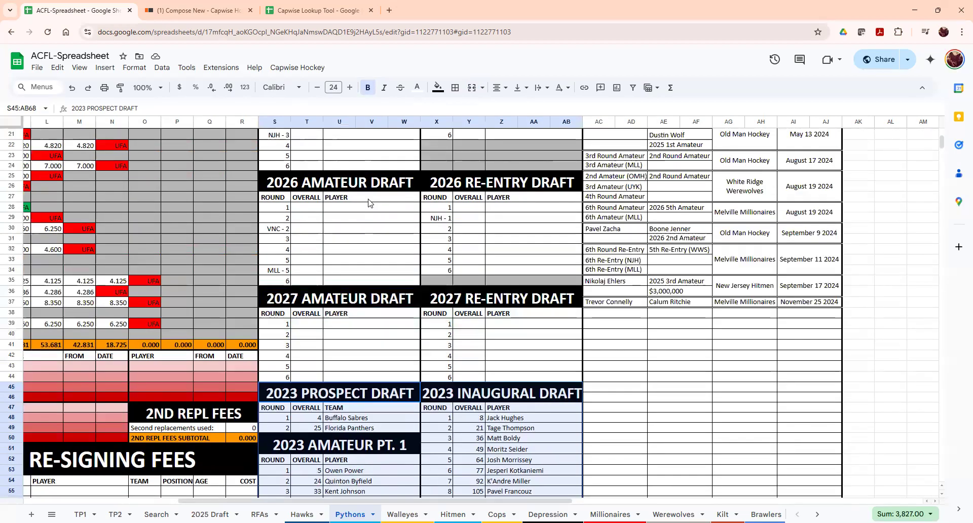
left_click(305, 142)
left_click_drag(485, 249, 479, 247)
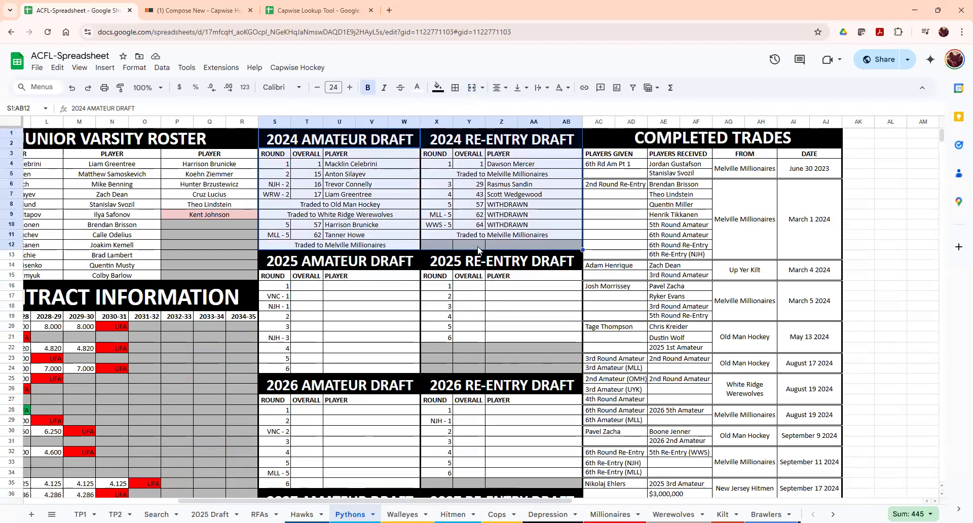
left_click(314, 305)
left_click_drag(279, 298, 277, 349)
left_click_drag(273, 433, 283, 477)
left_click(281, 298)
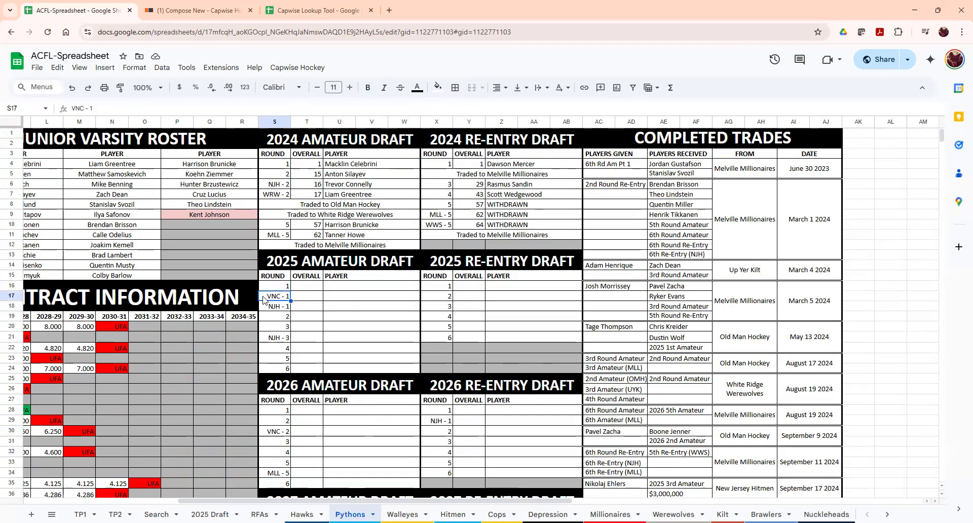
left_click(353, 308)
scroll(427, 363, "down", 1)
scroll(428, 363, "up", 1)
scroll(428, 363, "down", 3)
scroll(428, 363, "down", 1)
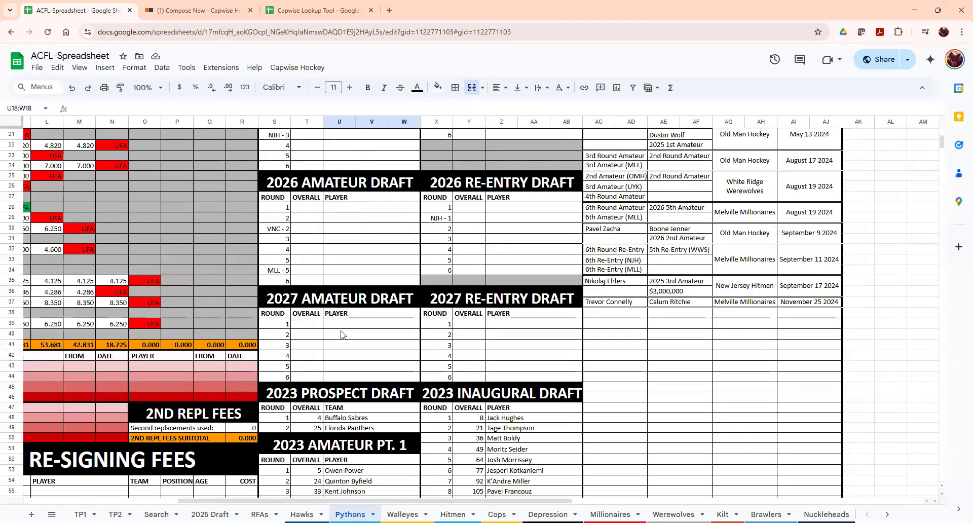
scroll(428, 363, "up", 1)
- Open the Hawks sheet and review its Completed Trades with the New Jersey Hitmen
left_click(302, 514)
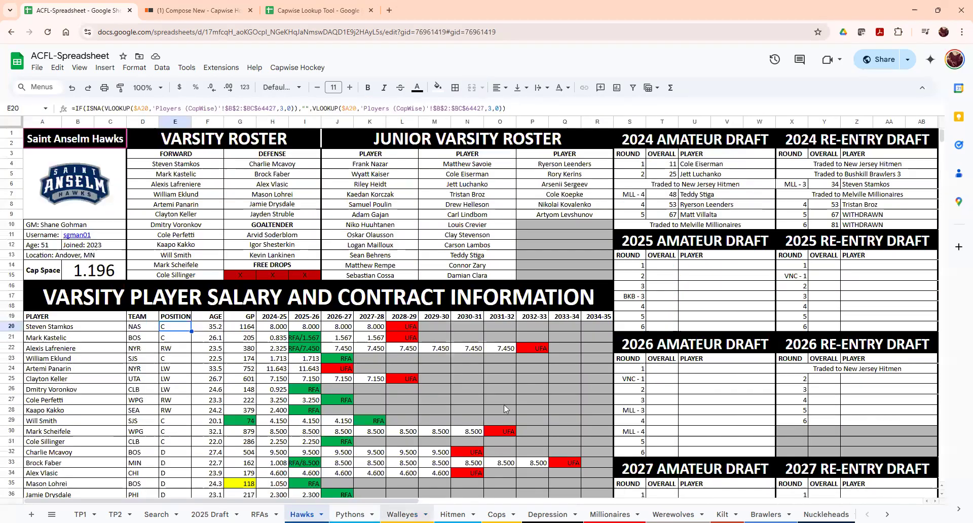
left_click(813, 371)
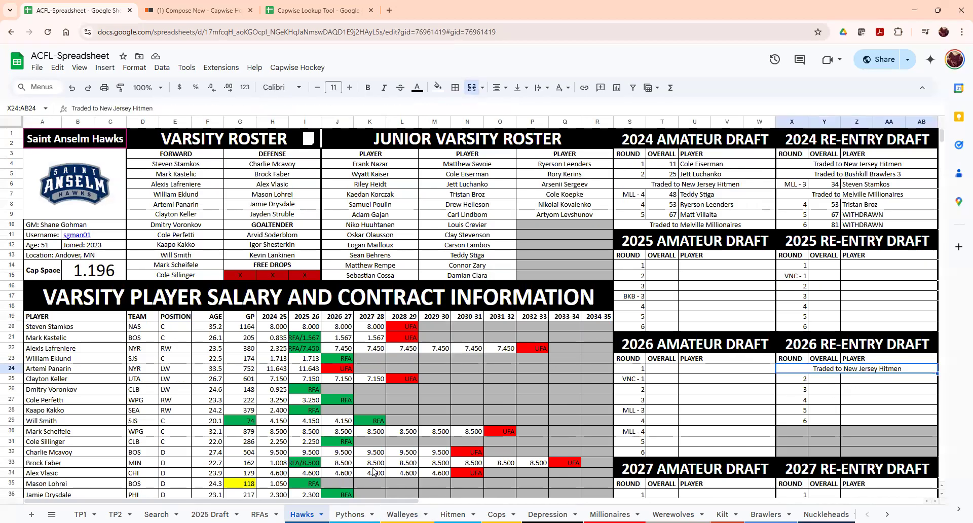
left_click_drag(386, 503, 657, 504)
left_click_drag(456, 138, 458, 330)
left_click(460, 318)
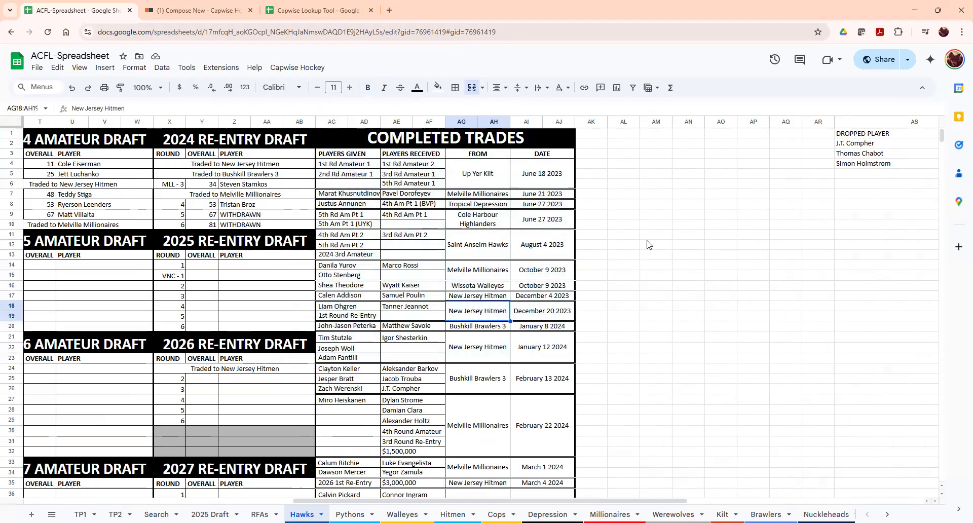
scroll(400, 370, "down", 11)
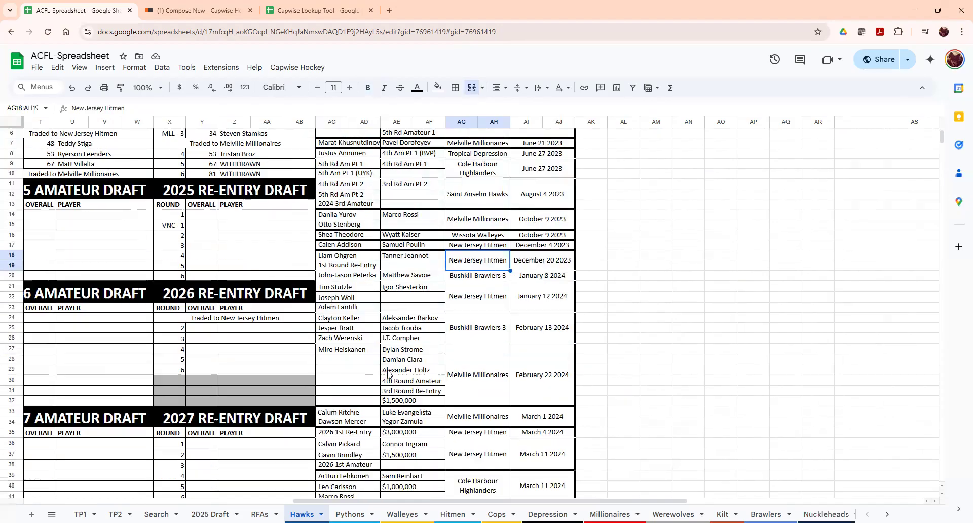
scroll(426, 397, "up", 11)
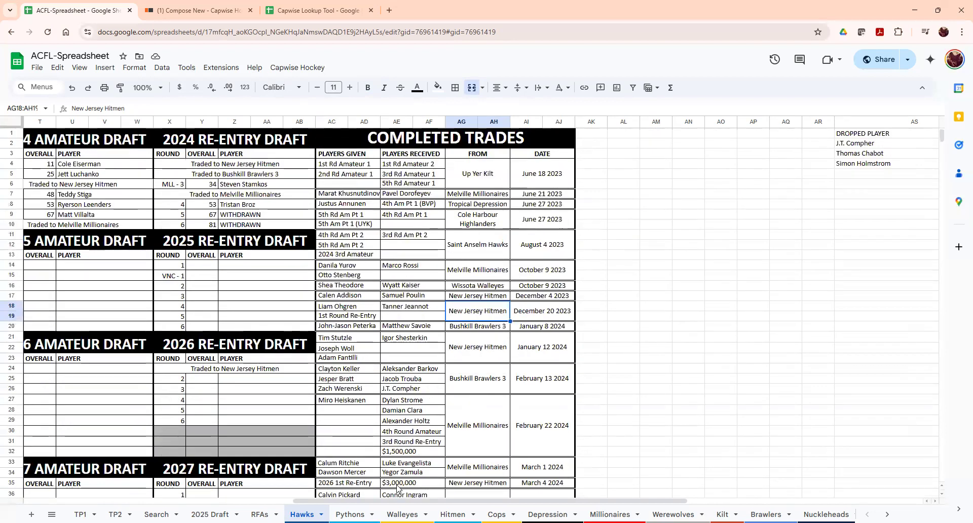
- Glance at the Walleyes sheet, then return to the Hawks salary table
left_click(402, 514)
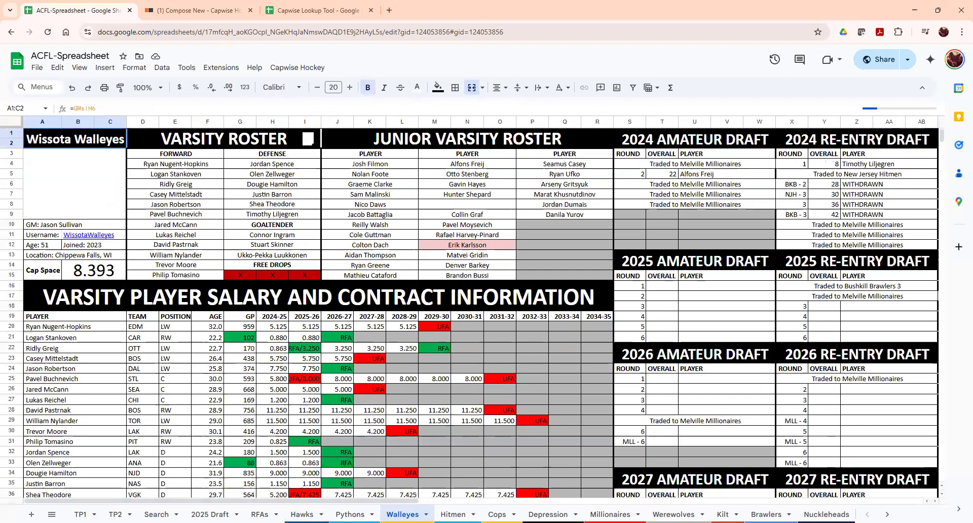
left_click(302, 514)
scroll(722, 280, "right", 10)
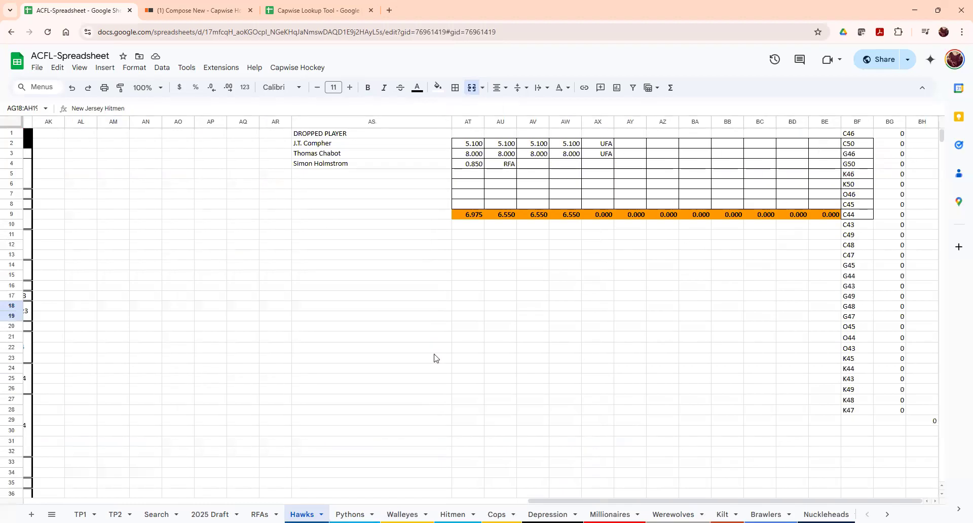
left_click_drag(554, 504, 188, 504)
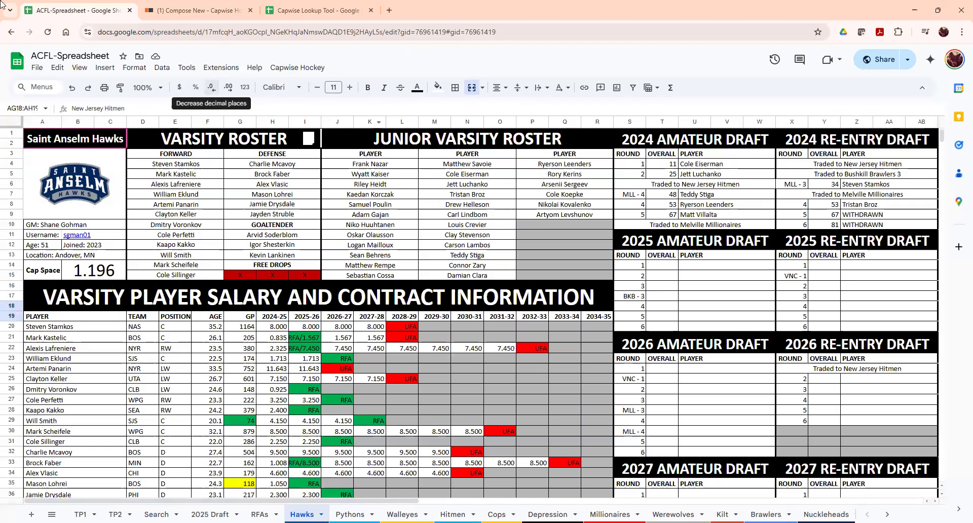
scroll(405, 515, "down", 6)
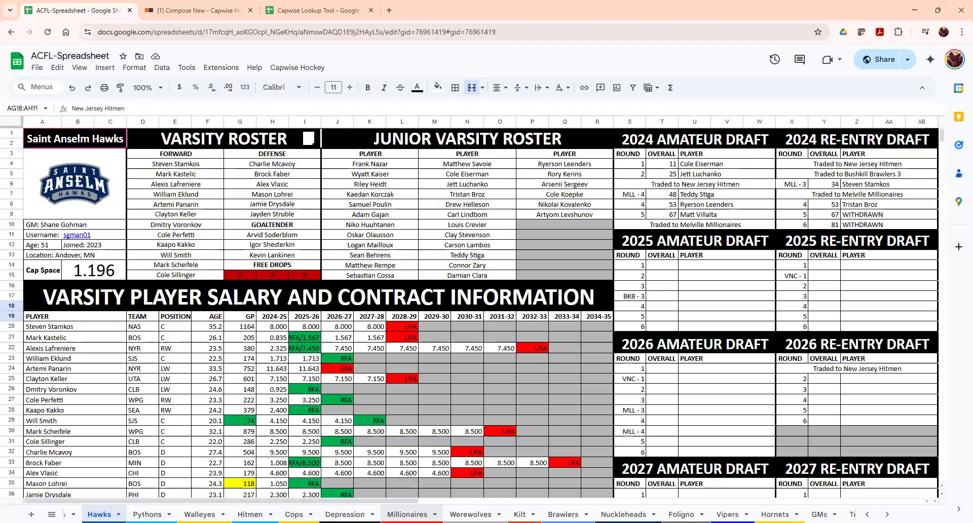
- Browse the Kilt team sheet, then the GMs sheet, ending on the Transaction Log
left_click(418, 515)
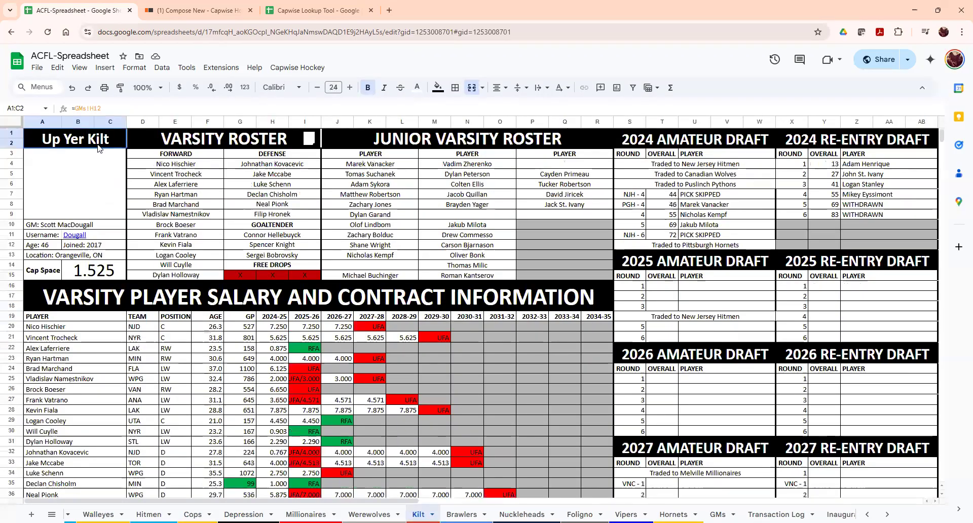
scroll(312, 496, "down", 1)
scroll(311, 496, "down", 3)
scroll(324, 426, "up", 5)
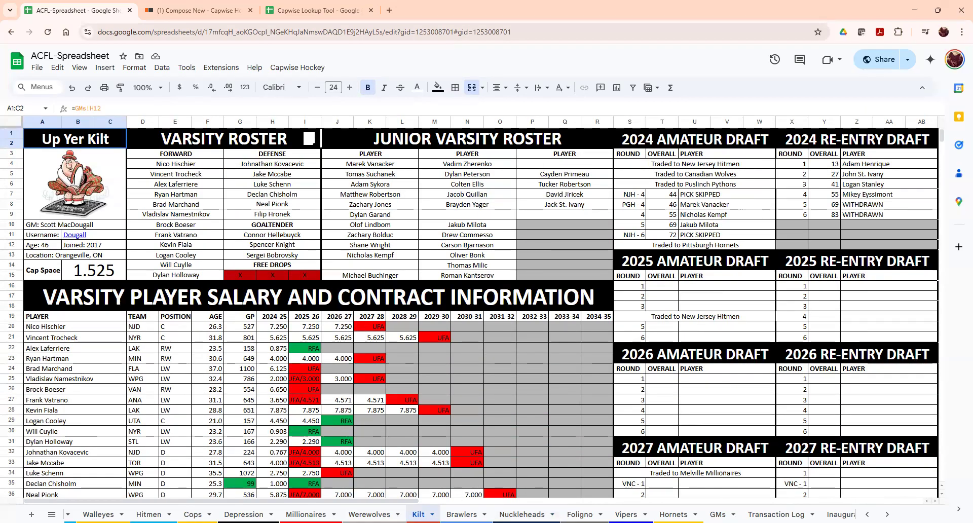
scroll(457, 515, "down", 2)
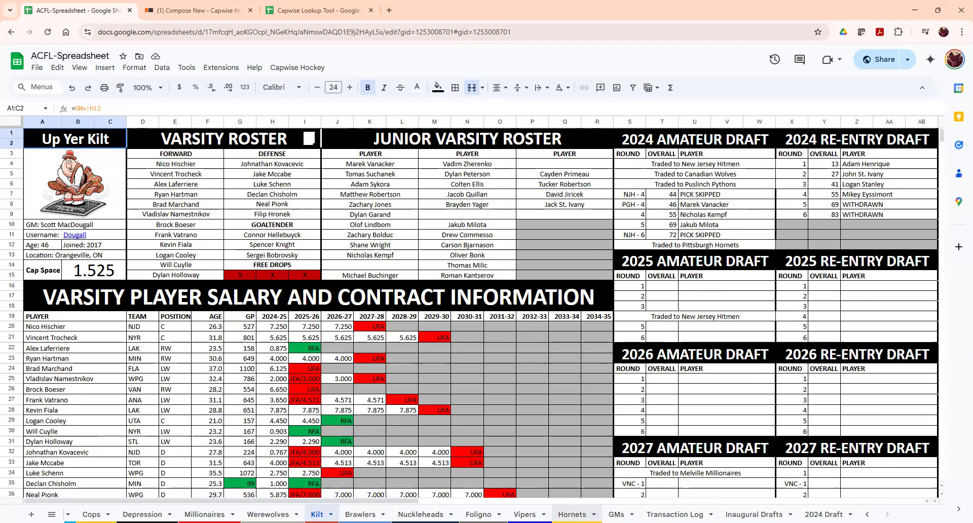
left_click(616, 515)
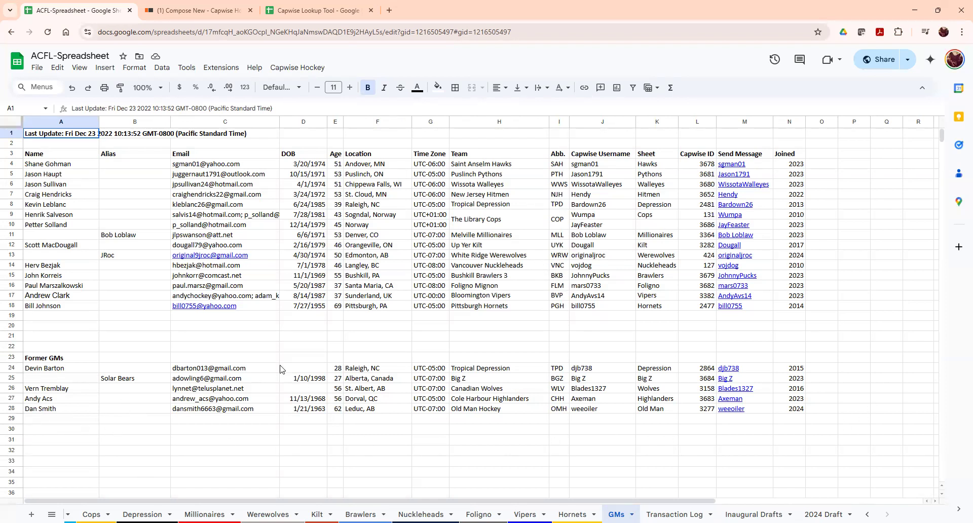
left_click(674, 514)
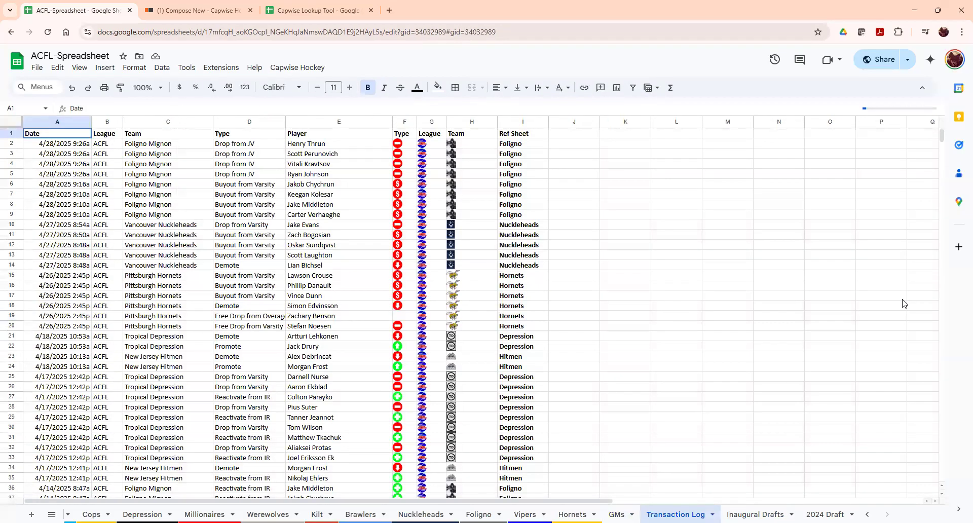
- Search the transaction log for crosby, then for malkin
left_click_drag(942, 136, 943, 160)
left_click_drag(954, 232, 658, 71)
key("ctrl+f")
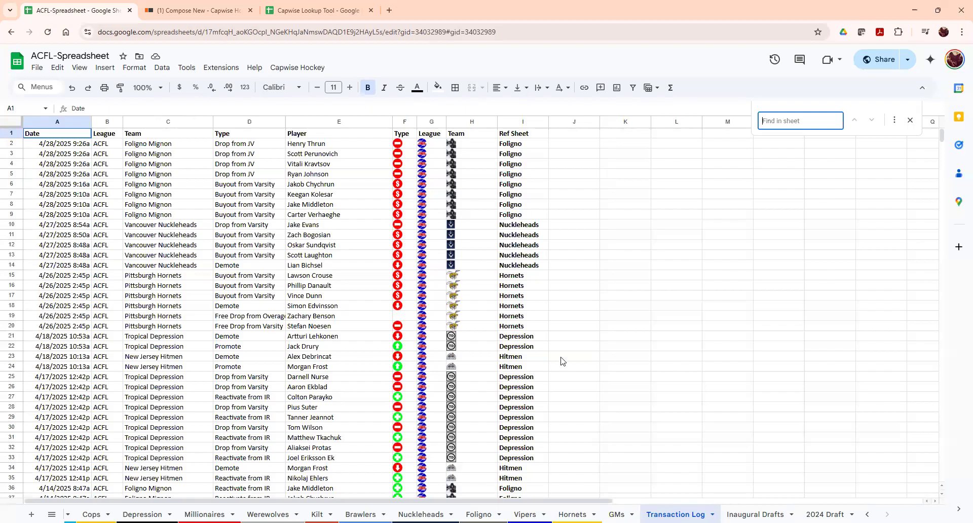
type("corbsy")
key("BackSpace")
key("BackSpace")
key("BackSpace")
key("BackSpace")
key("BackSpace")
key("BackSpace")
type("crosby")
key("BackSpace")
key("BackSpace")
key("BackSpace")
key("BackSpace")
key("BackSpace")
key("BackSpace")
type("malkin")
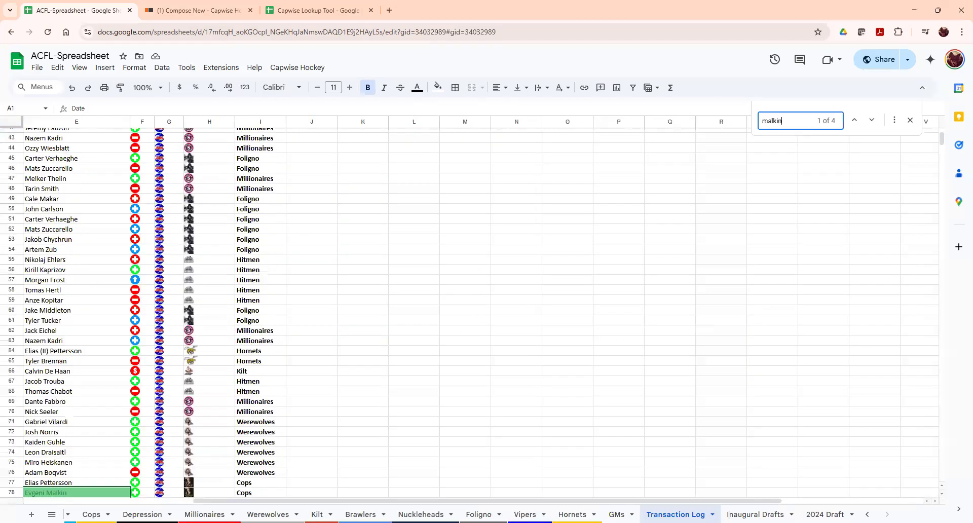
- Inspect Malkin's Reactivate from IR transaction in row 78 and the nearby Roman Josi entry
left_click_drag(735, 501, 109, 501)
scroll(253, 415, "down", 2)
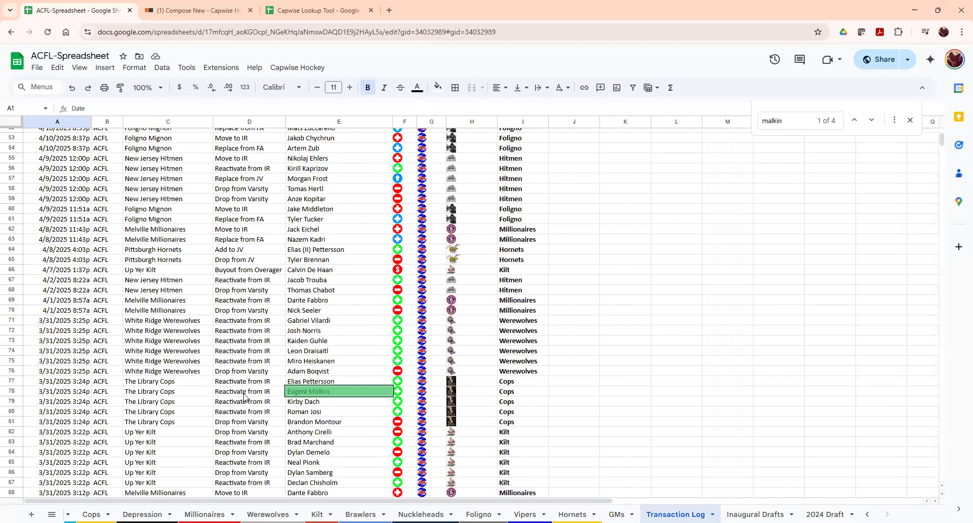
left_click(242, 394)
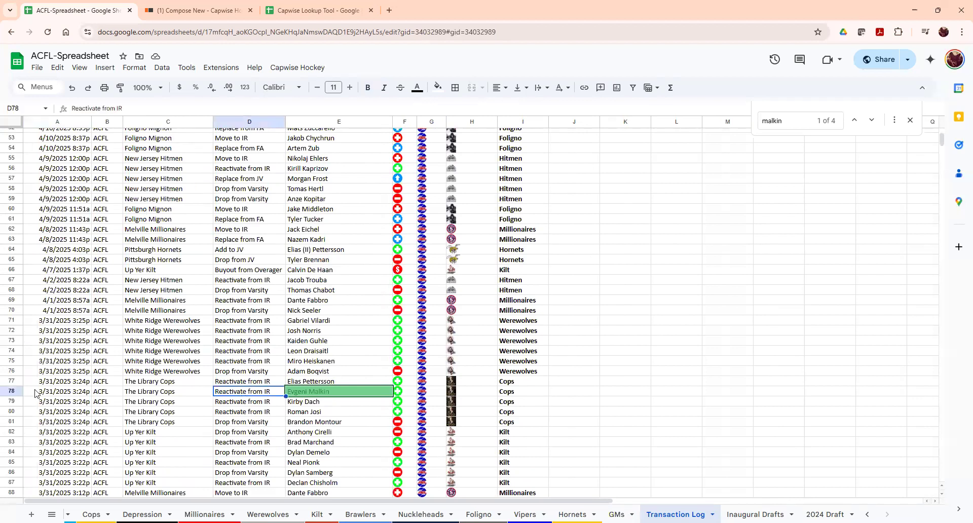
left_click(61, 397)
left_click(219, 393)
left_click(316, 416)
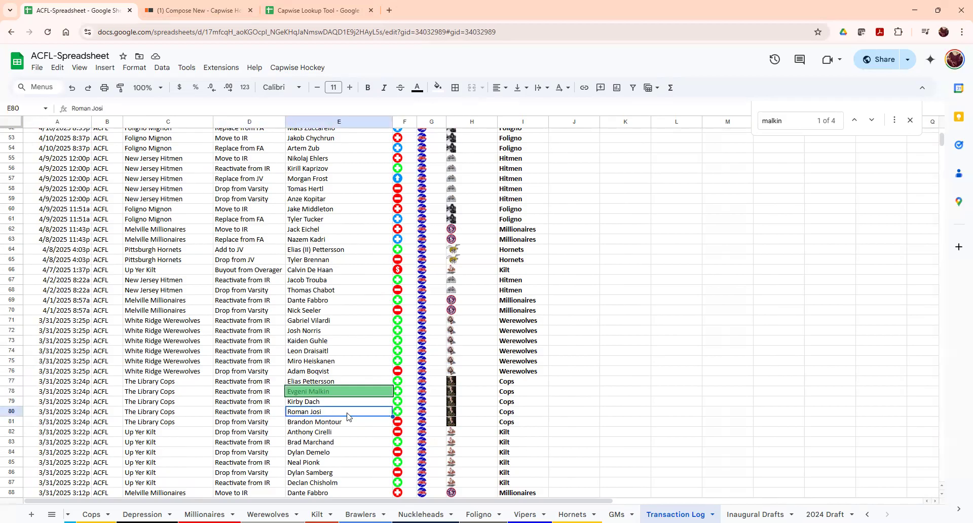
- Close Find, return to the top of the log and move to Inaugural Drafts
left_click(910, 120)
left_click(270, 283)
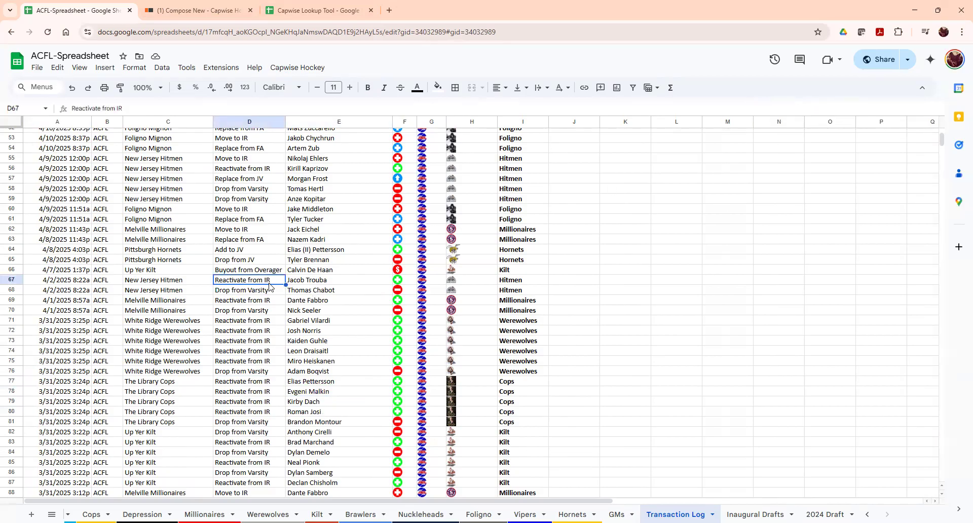
key("ctrl+Home")
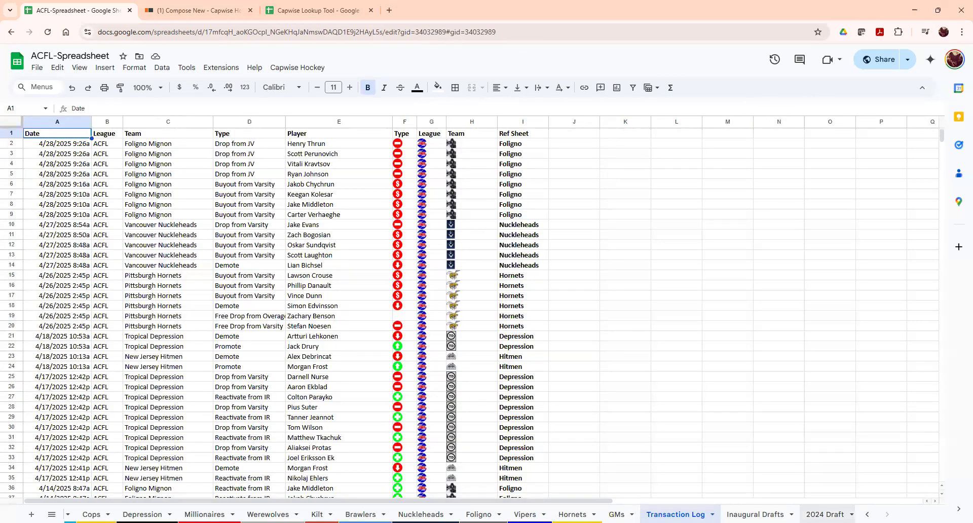
key("ctrl+Page_Down")
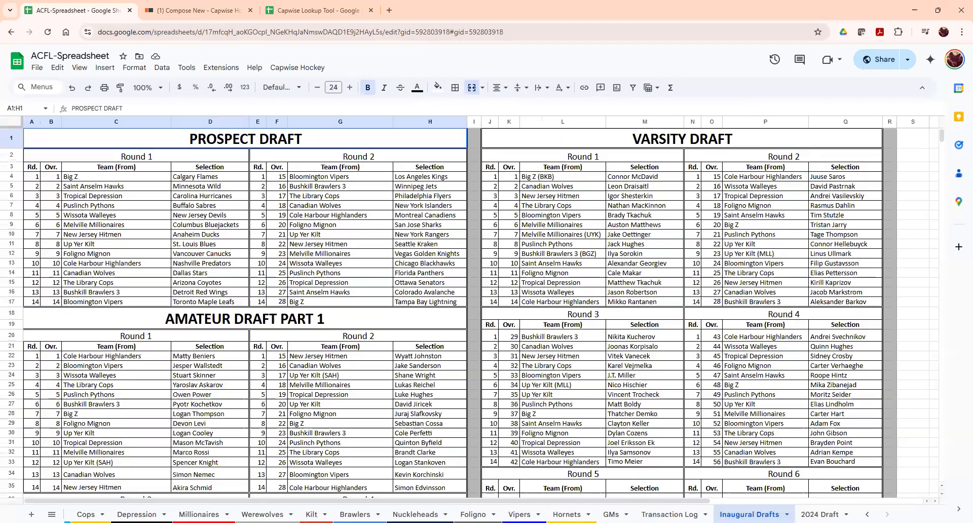
- Move to the 2024 Draft sheet and scroll its Amateur and Re-Entry Draft tables
key("ctrl+Page_Down")
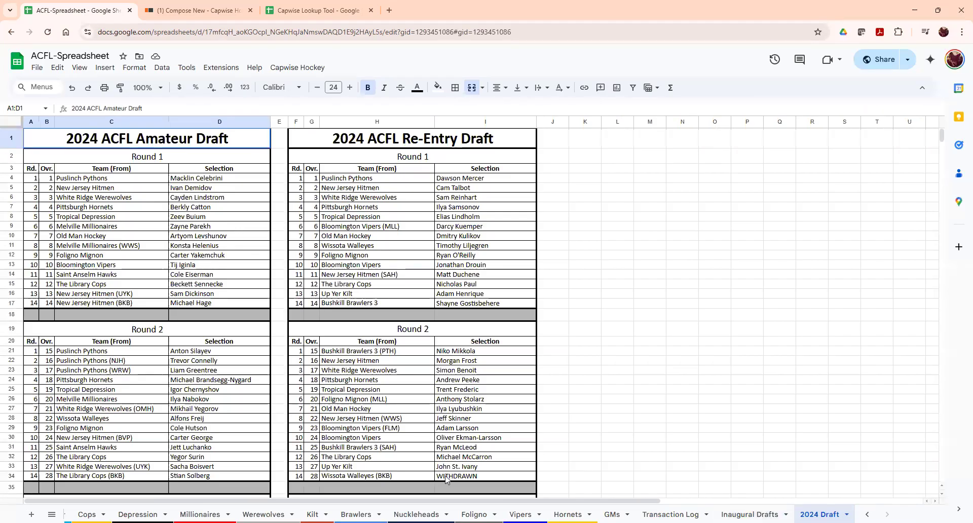
scroll(760, 514, "up", 2)
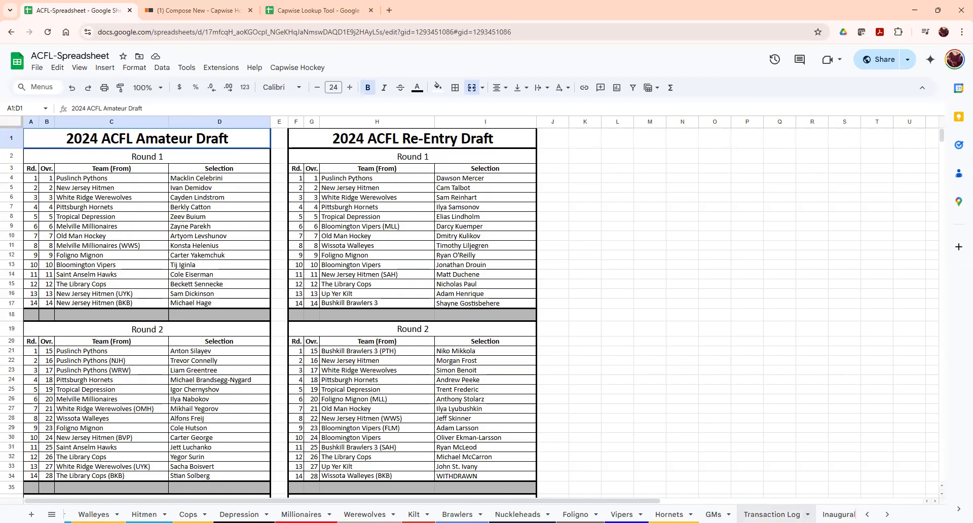
scroll(770, 514, "up", 6)
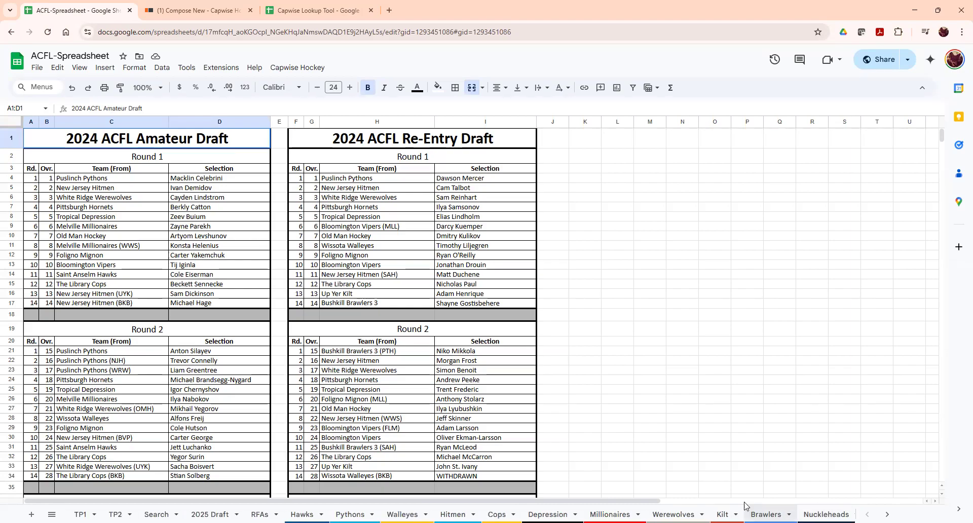
scroll(725, 514, "down", 8)
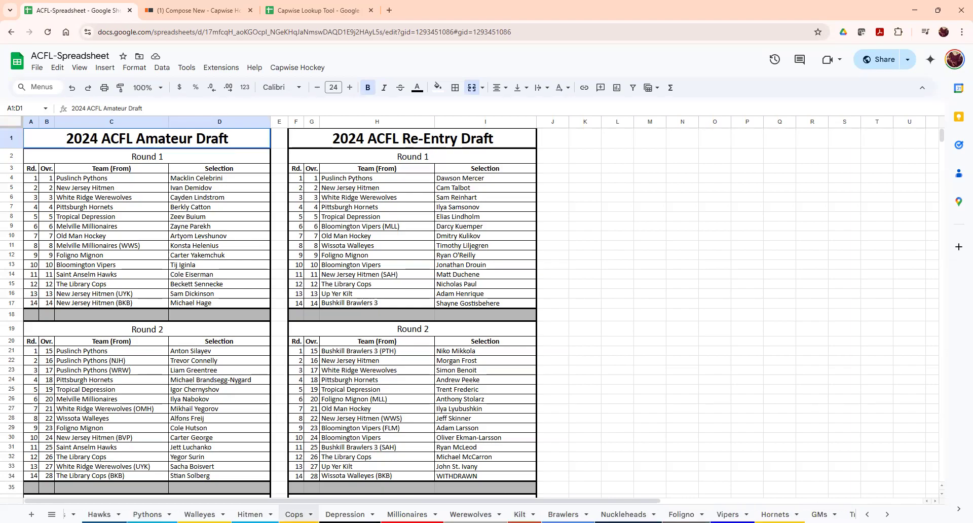
scroll(725, 514, "up", 8)
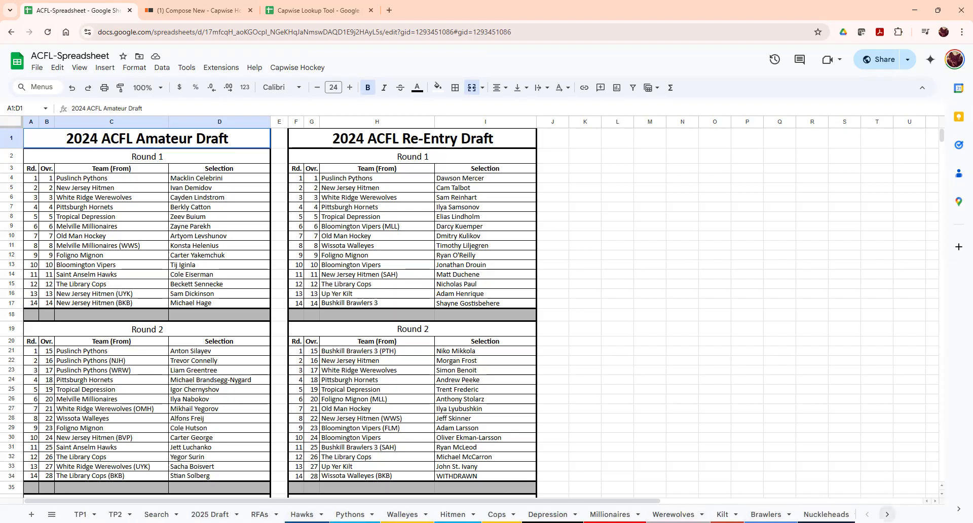
- Scroll the sheet tab bar back to the start and switch to TP1
left_click(887, 515)
left_click(867, 515)
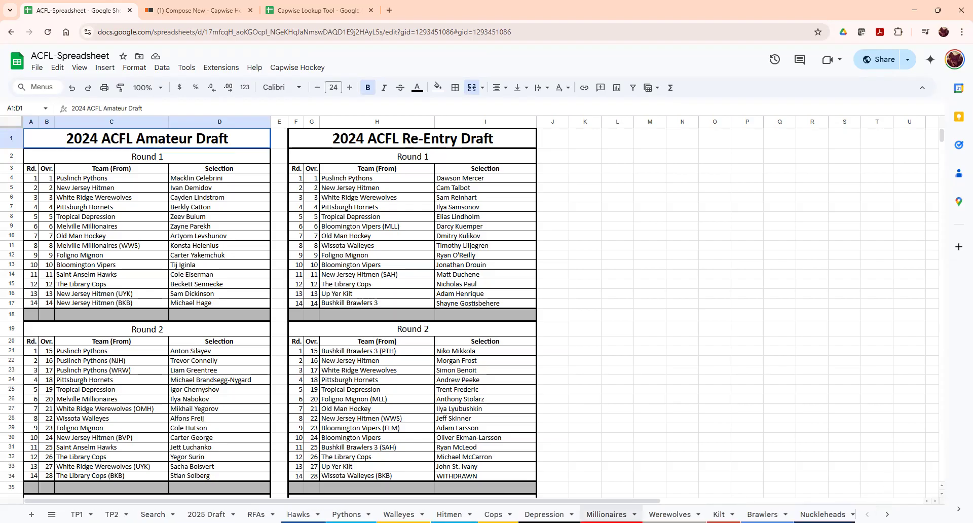
left_click(81, 515)
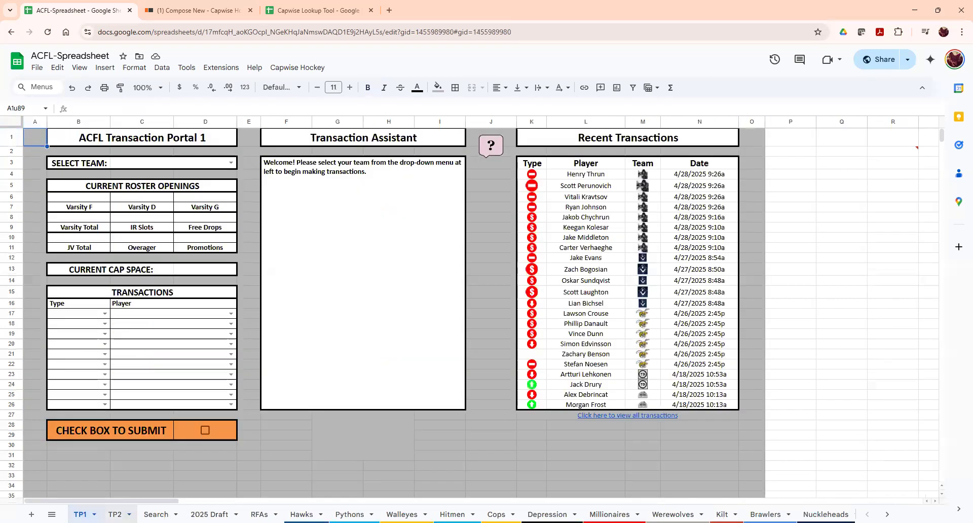
- Go to TP2 and open the Rulebook from the Capwise Hockey menu
left_click(115, 515)
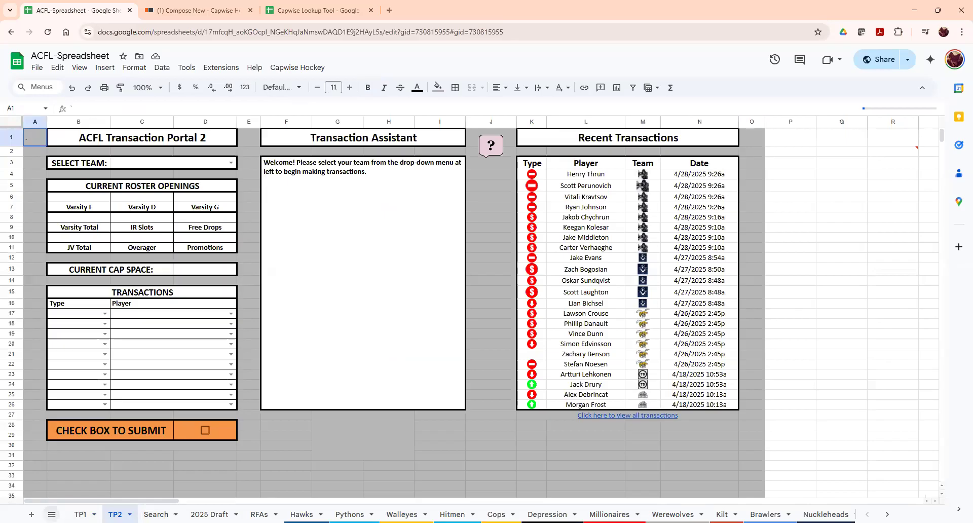
left_click(288, 70)
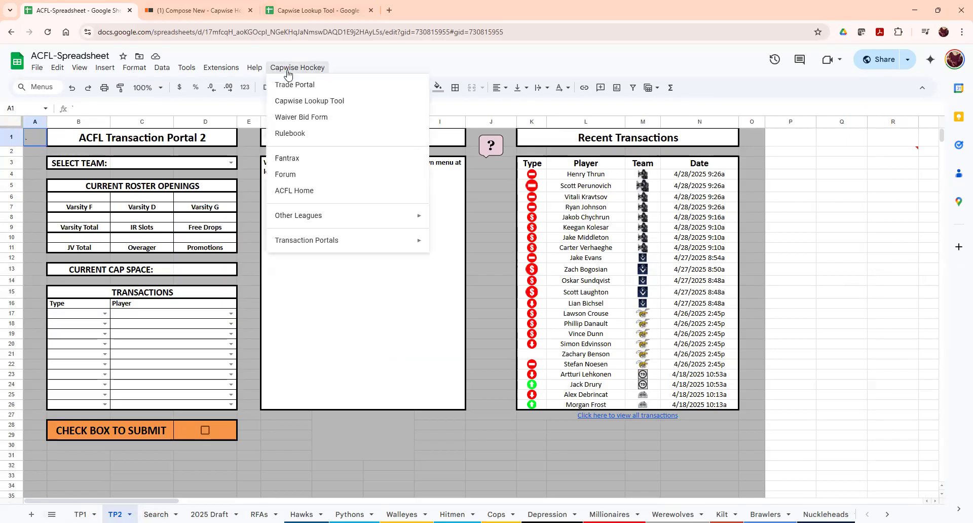
left_click(311, 57)
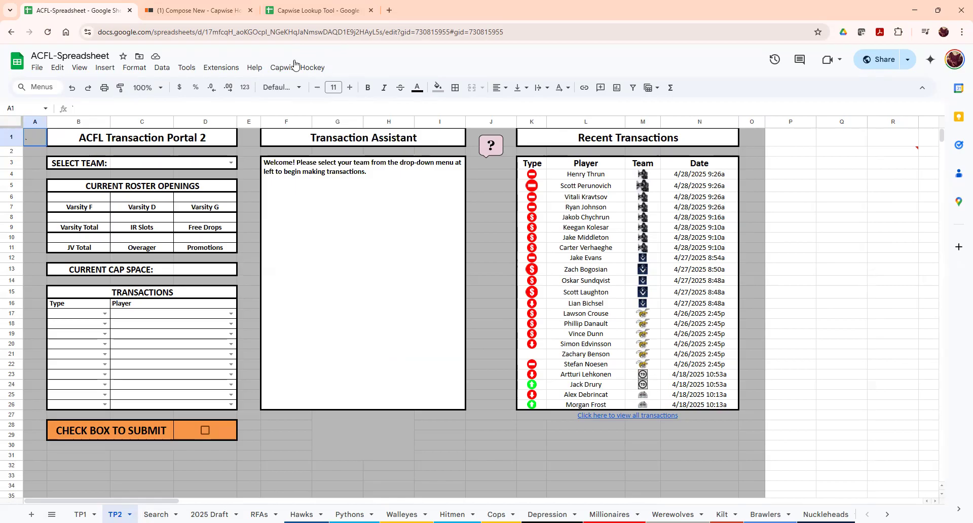
left_click(296, 67)
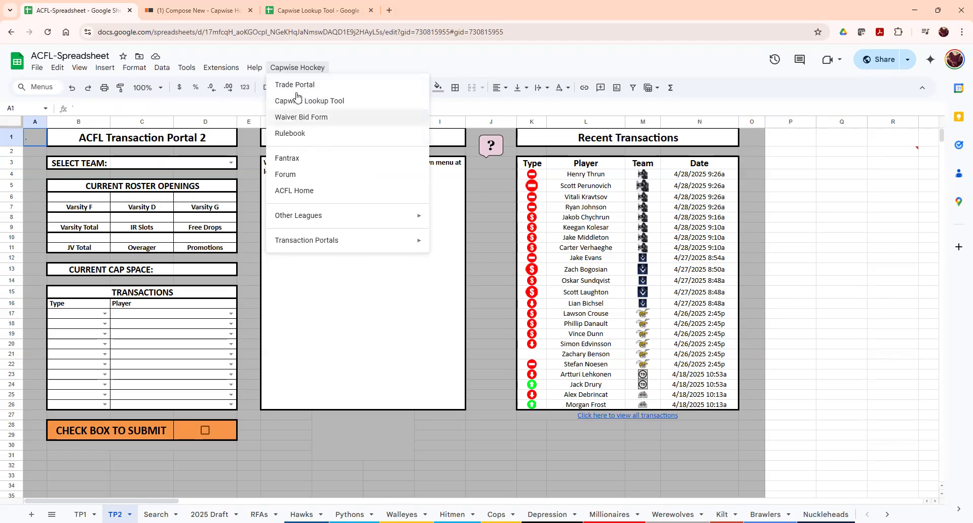
left_click(313, 135)
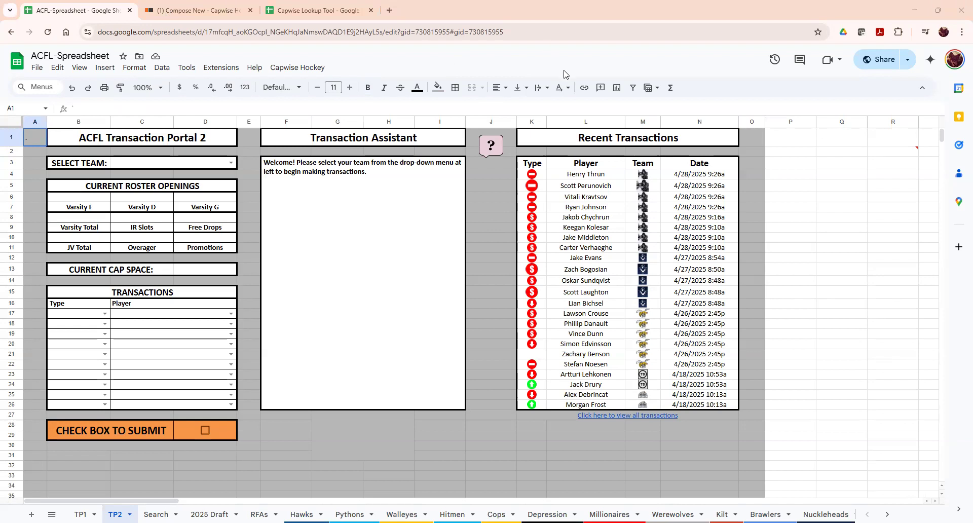
- Open Transaction Portals > Portal 2 from Capwise Hockey, then switch to the Hawks sheet
left_click(298, 68)
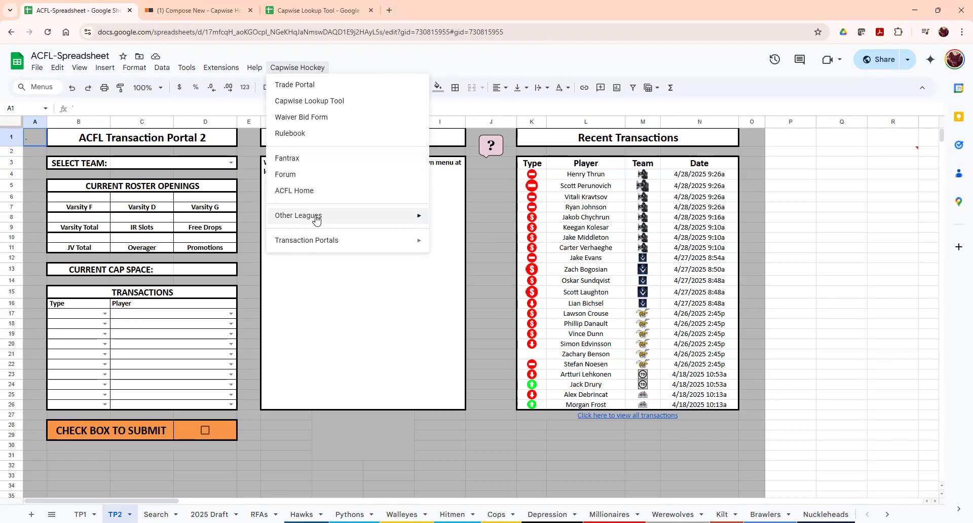
mouse_move(315, 219)
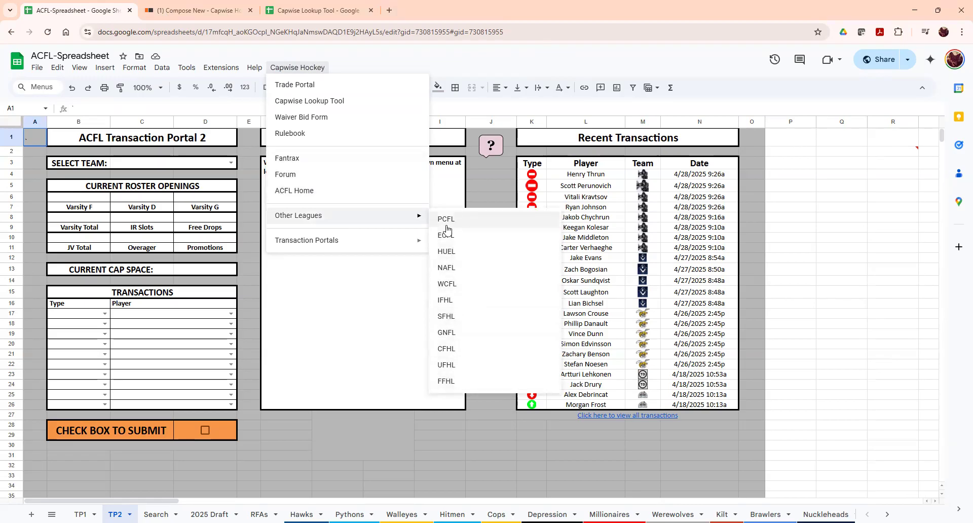
mouse_move(405, 241)
left_click(461, 259)
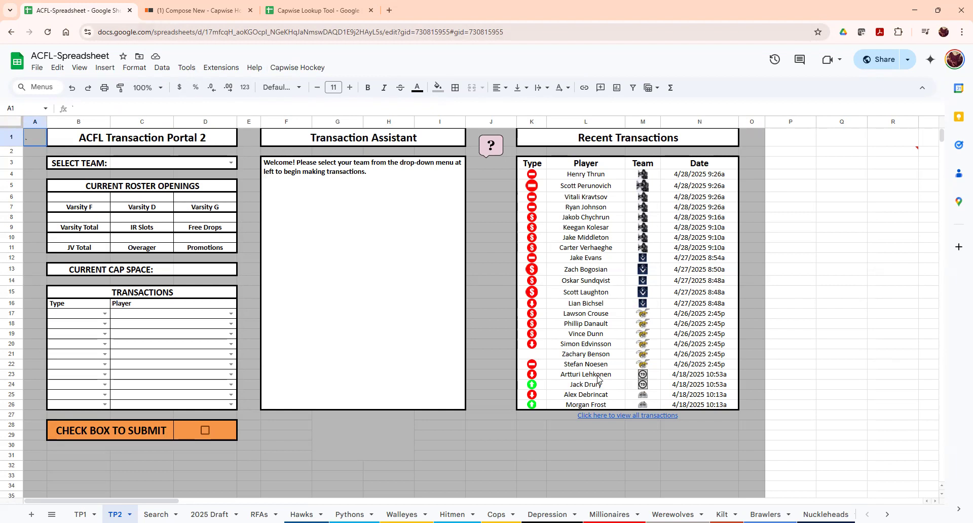
left_click(302, 514)
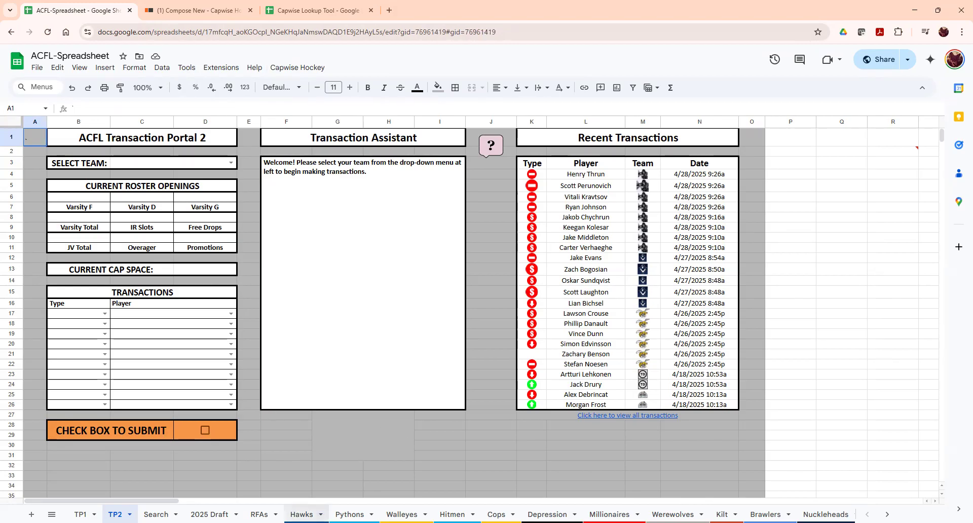